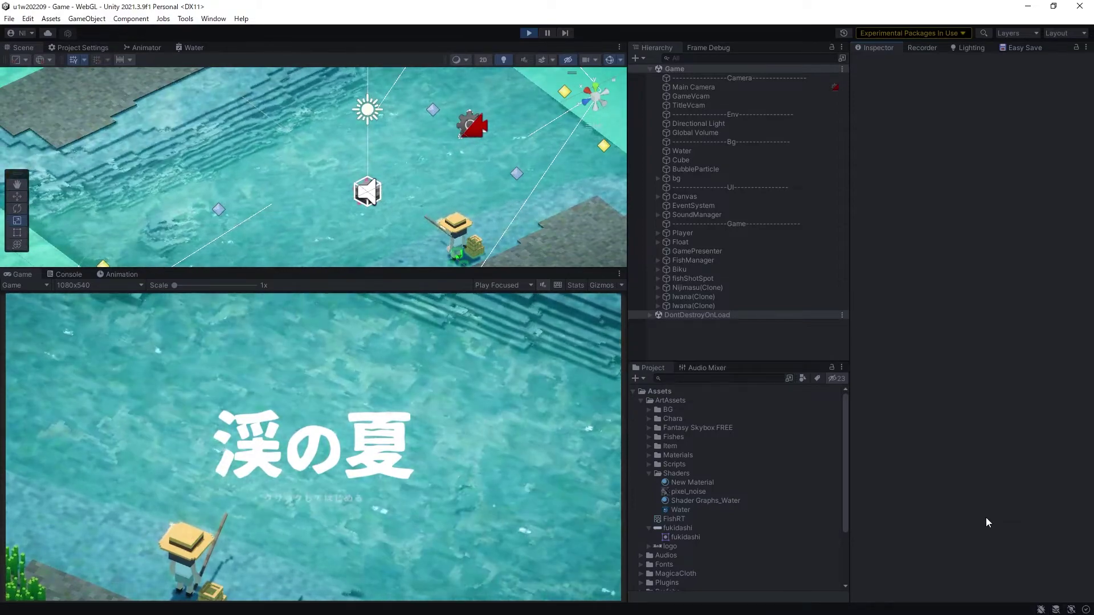
Frame and orbit around the Player object, then bring the u1w202209_artResource folder over the editor
{"action": "left_click", "coordinate": [456, 234]}
{"action": "key", "text": "f"}
{"action": "mouse_move", "coordinate": [281, 218]}
{"action": "left_mouse_down", "text": "alt"}
{"action": "mouse_move", "coordinate": [452, 190]}
{"action": "mouse_move", "coordinate": [635, 127]}
{"action": "mouse_move", "coordinate": [757, 125]}
{"action": "mouse_move", "coordinate": [567, 128]}
{"action": "mouse_move", "coordinate": [762, 139]}
{"action": "mouse_move", "coordinate": [533, 176]}
{"action": "mouse_move", "coordinate": [590, 122]}
{"action": "mouse_move", "coordinate": [313, 232]}
{"action": "mouse_move", "coordinate": [260, 197]}
{"action": "mouse_move", "coordinate": [176, 200]}
{"action": "mouse_move", "coordinate": [292, 208]}
{"action": "mouse_move", "coordinate": [215, 243]}
{"action": "left_mouse_up", "text": "alt"}
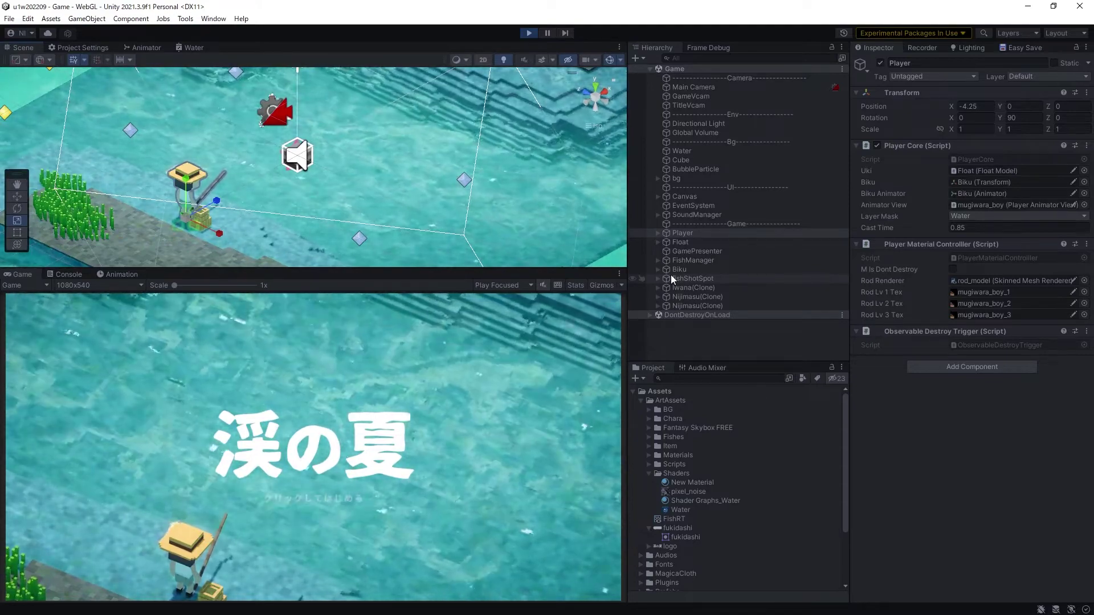
{"action": "key", "text": "alt+Tab"}
{"action": "left_click_drag", "start_coordinate": [351, 107], "coordinate": [439, 132]}
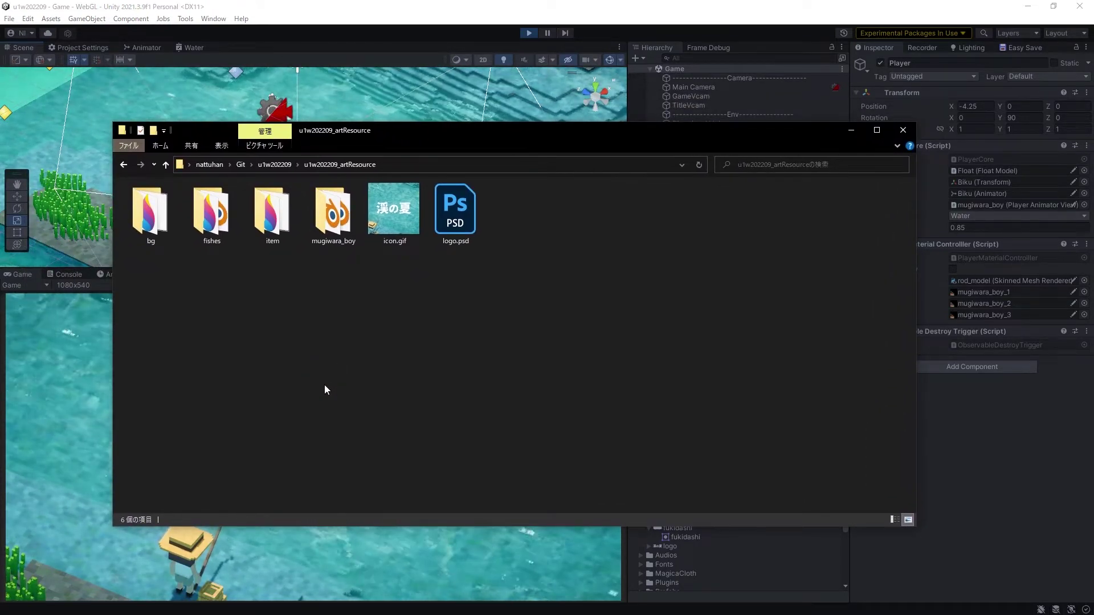
Browse into the mugiwara_boy folder and back to the art resources folder
{"action": "scroll", "coordinate": [324, 390], "scroll_direction": "up", "scroll_amount": 1, "text": "ctrl"}
{"action": "scroll", "coordinate": [325, 390], "scroll_direction": "up", "scroll_amount": 1, "text": "ctrl"}
{"action": "scroll", "coordinate": [324, 382], "scroll_direction": "up", "scroll_amount": 1, "text": "ctrl"}
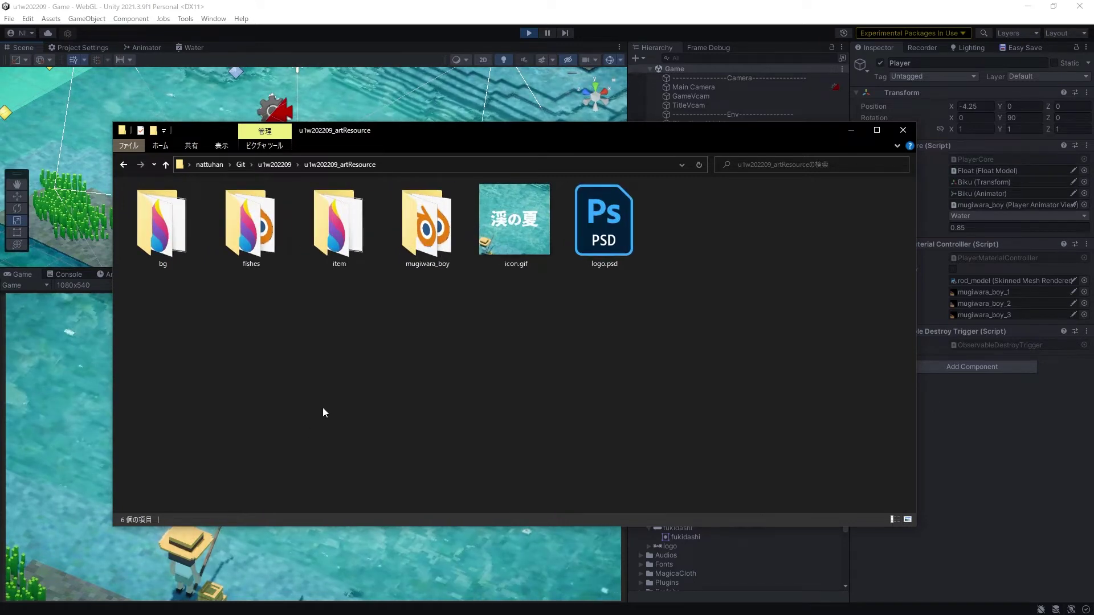
{"action": "double_click", "coordinate": [419, 233]}
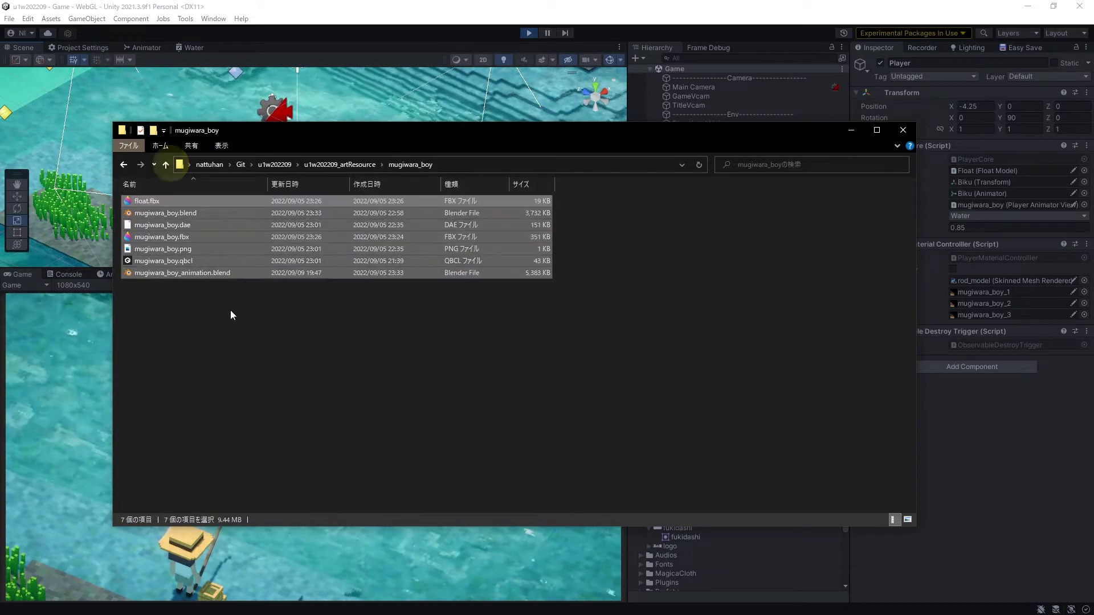
{"action": "left_click", "coordinate": [124, 164]}
{"action": "left_click", "coordinate": [350, 347]}
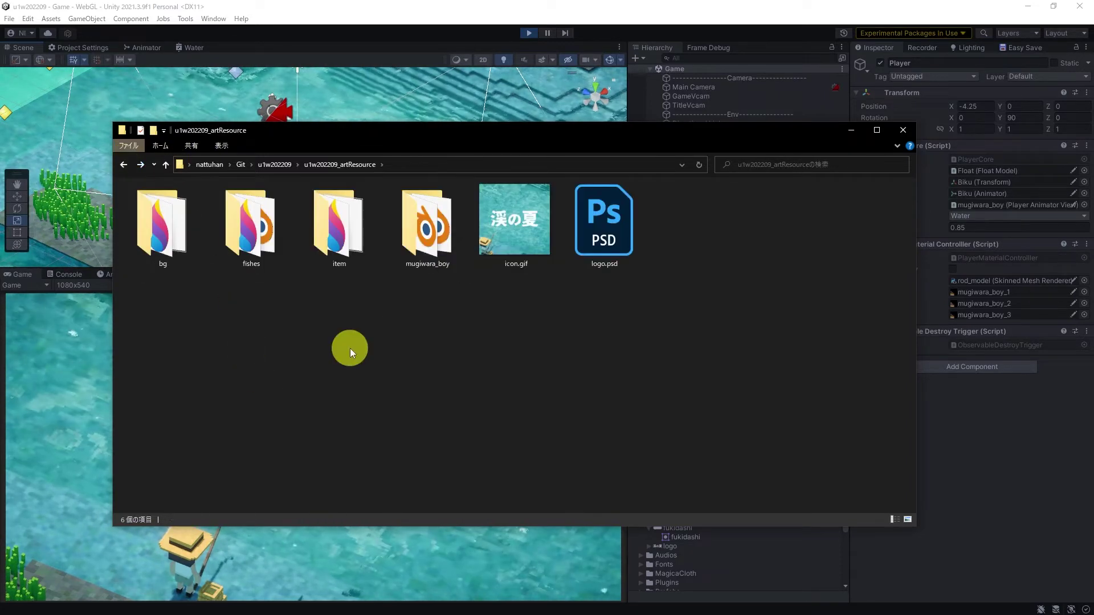
Look through the fishes and bg folders, then open mugiwara_boy.qbcl in Qubicle
{"action": "double_click", "coordinate": [249, 237]}
{"action": "left_click_drag", "start_coordinate": [637, 366], "coordinate": [144, 169]}
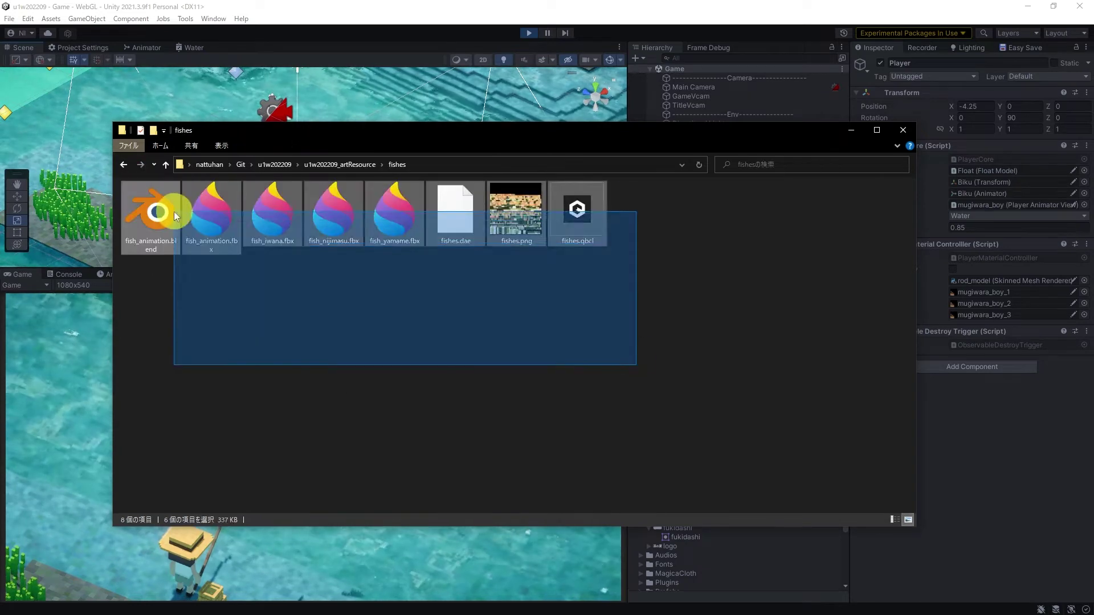
{"action": "left_click", "coordinate": [165, 164]}
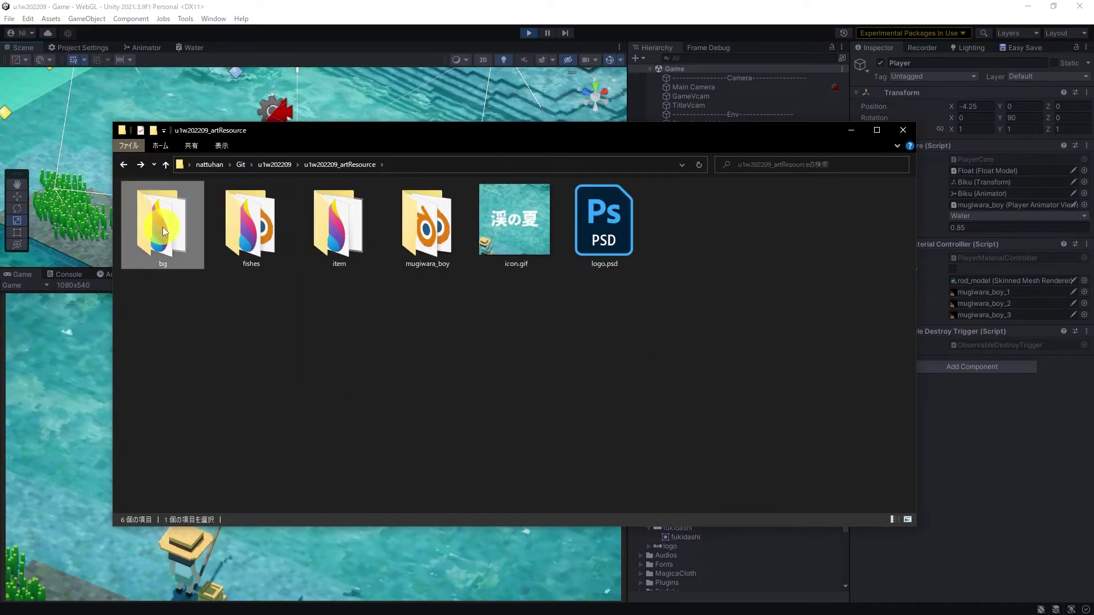
{"action": "double_click", "coordinate": [162, 227]}
{"action": "mouse_move", "coordinate": [690, 363]}
{"action": "left_mouse_down"}
{"action": "mouse_move", "coordinate": [616, 315]}
{"action": "mouse_move", "coordinate": [195, 173]}
{"action": "left_mouse_up"}
{"action": "left_click", "coordinate": [124, 164]}
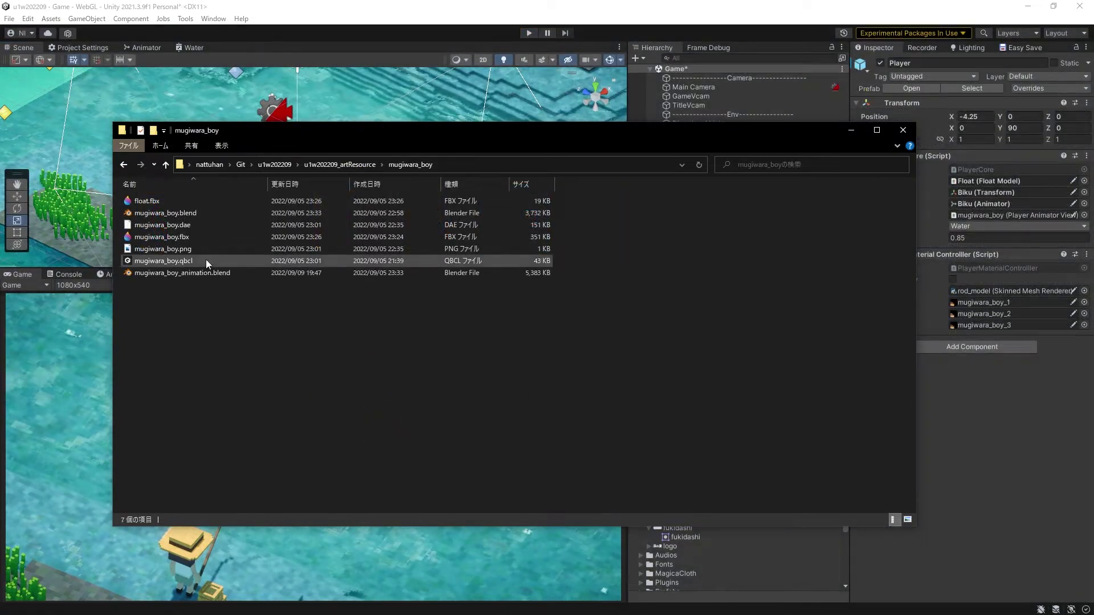
{"action": "double_click", "coordinate": [206, 260]}
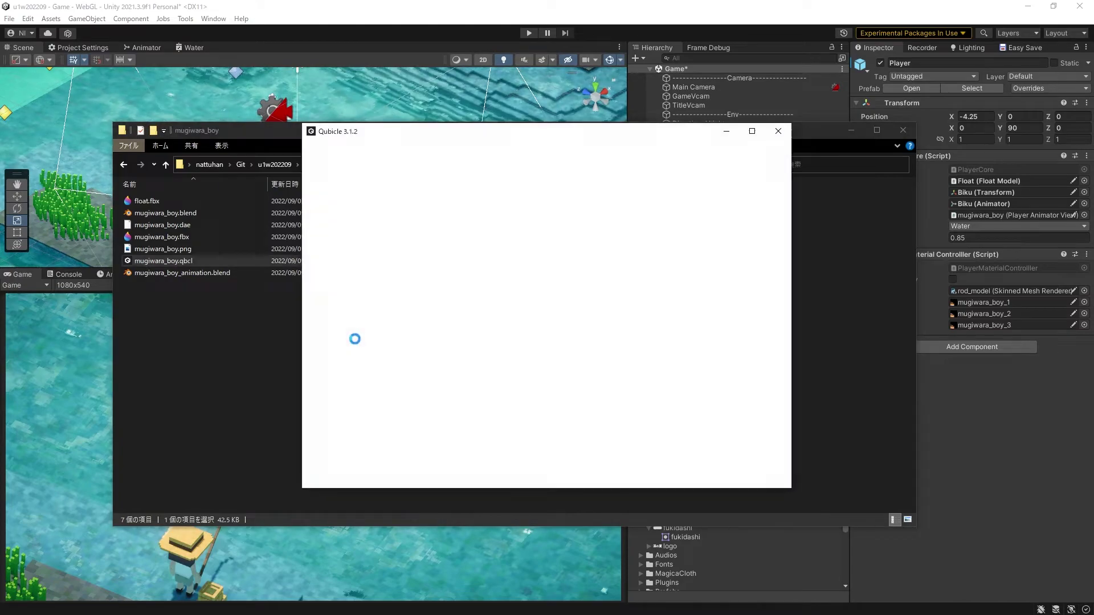
Maximize Qubicle, orbit around the straw-hat boy, and select all his parts
{"action": "left_click", "coordinate": [752, 131]}
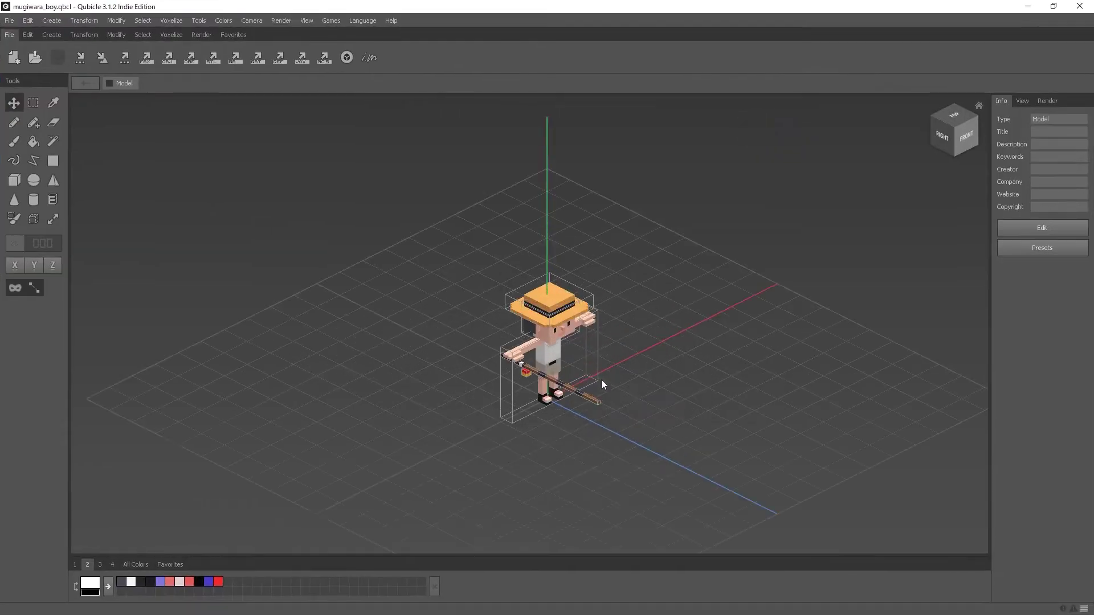
{"action": "mouse_move", "coordinate": [694, 409]}
{"action": "right_mouse_down"}
{"action": "mouse_move", "coordinate": [747, 410]}
{"action": "mouse_move", "coordinate": [708, 405]}
{"action": "mouse_move", "coordinate": [761, 386]}
{"action": "mouse_move", "coordinate": [704, 338]}
{"action": "right_mouse_up"}
{"action": "mouse_move", "coordinate": [711, 459]}
{"action": "right_mouse_down"}
{"action": "mouse_move", "coordinate": [549, 330]}
{"action": "mouse_move", "coordinate": [551, 419]}
{"action": "right_mouse_up"}
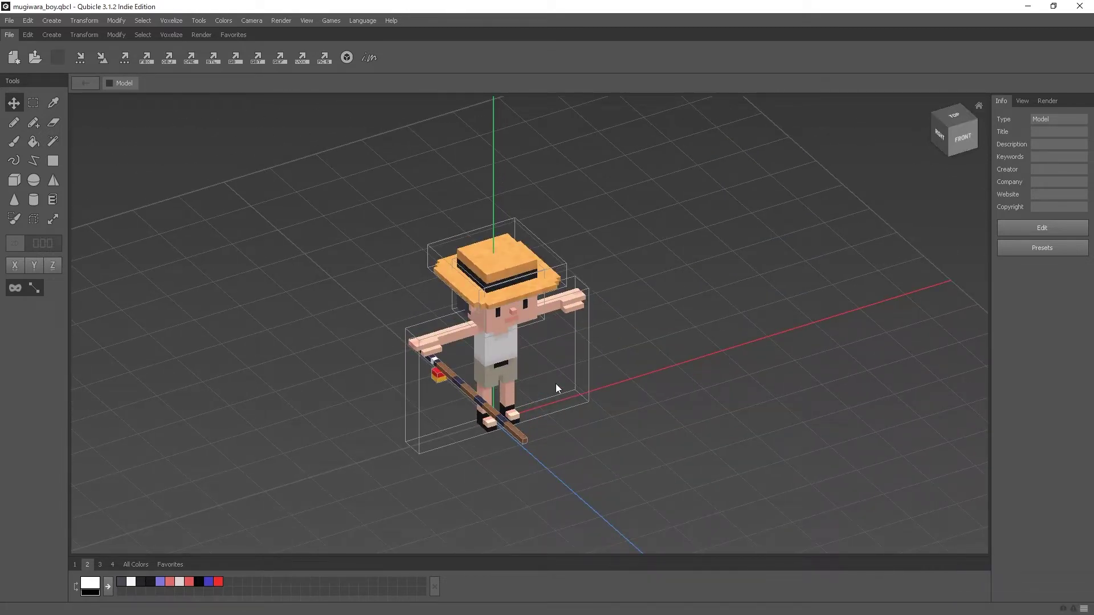
{"action": "left_click", "coordinate": [514, 424]}
{"action": "mouse_move", "coordinate": [514, 425]}
{"action": "left_mouse_down"}
{"action": "mouse_move", "coordinate": [338, 265]}
{"action": "mouse_move", "coordinate": [586, 471]}
{"action": "left_mouse_up"}
{"action": "right_click_drag", "start_coordinate": [649, 440], "coordinate": [567, 447]}
{"action": "mouse_move", "coordinate": [633, 447]}
{"action": "right_mouse_down"}
{"action": "mouse_move", "coordinate": [548, 416]}
{"action": "mouse_move", "coordinate": [593, 425]}
{"action": "mouse_move", "coordinate": [674, 386]}
{"action": "mouse_move", "coordinate": [688, 434]}
{"action": "mouse_move", "coordinate": [563, 453]}
{"action": "right_mouse_up"}
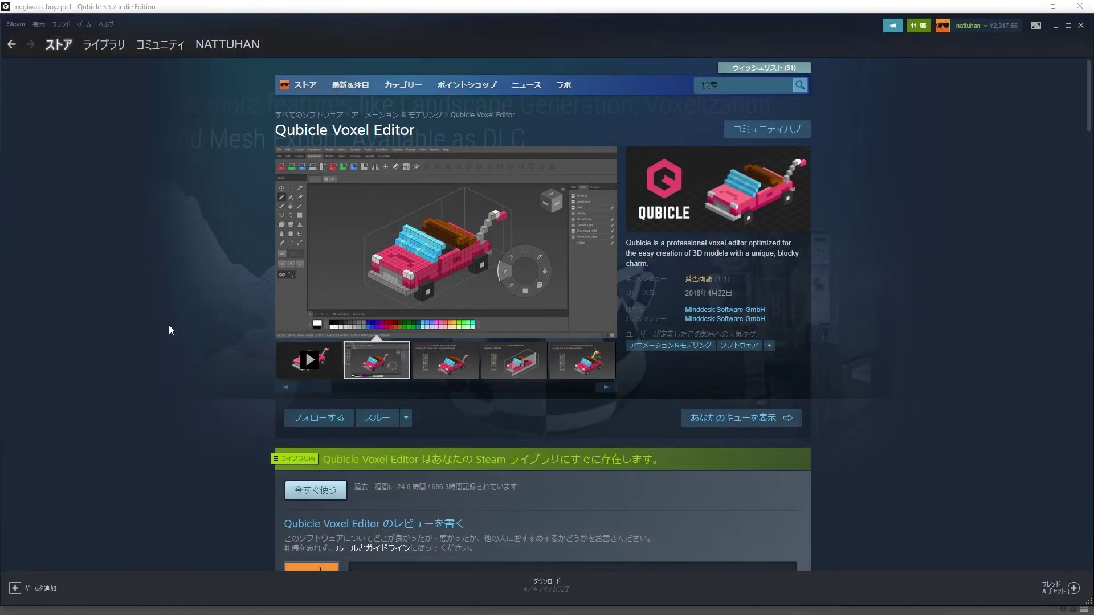
{"action": "scroll", "coordinate": [181, 312], "scroll_direction": "down", "scroll_amount": 1}
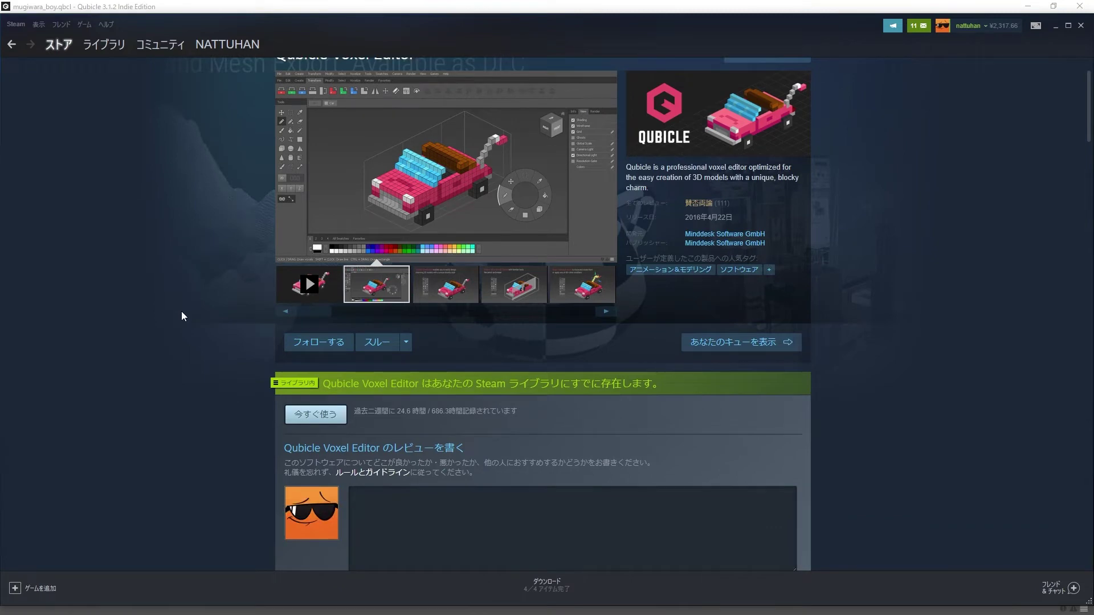
{"action": "scroll", "coordinate": [184, 314], "scroll_direction": "down", "scroll_amount": 1}
{"action": "scroll", "coordinate": [184, 315], "scroll_direction": "down", "scroll_amount": 2}
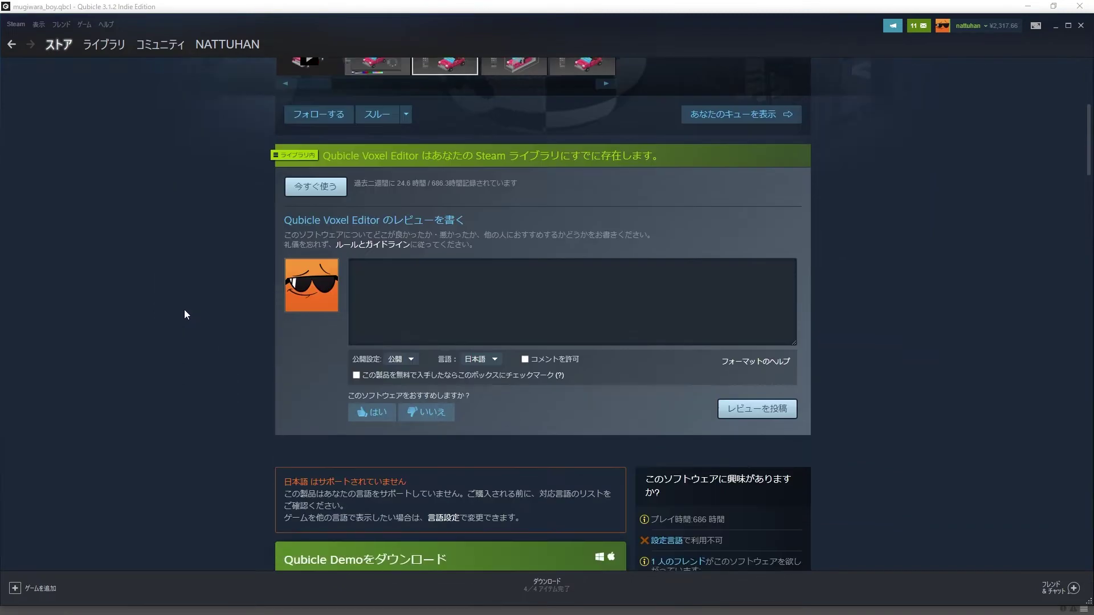
{"action": "scroll", "coordinate": [204, 314], "scroll_direction": "up", "scroll_amount": 1}
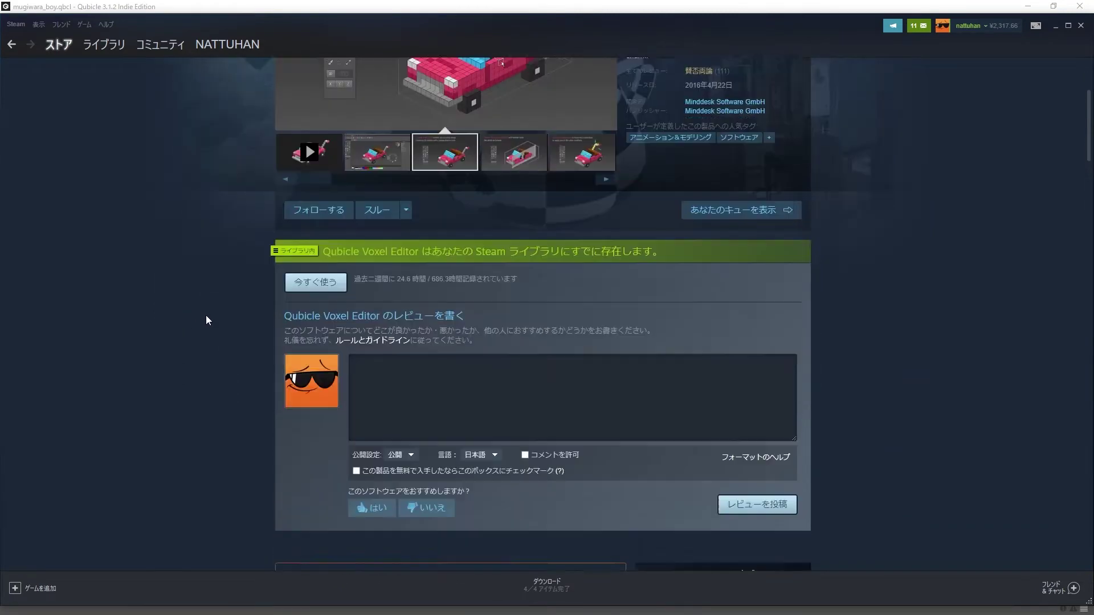
{"action": "scroll", "coordinate": [207, 315], "scroll_direction": "down", "scroll_amount": 6}
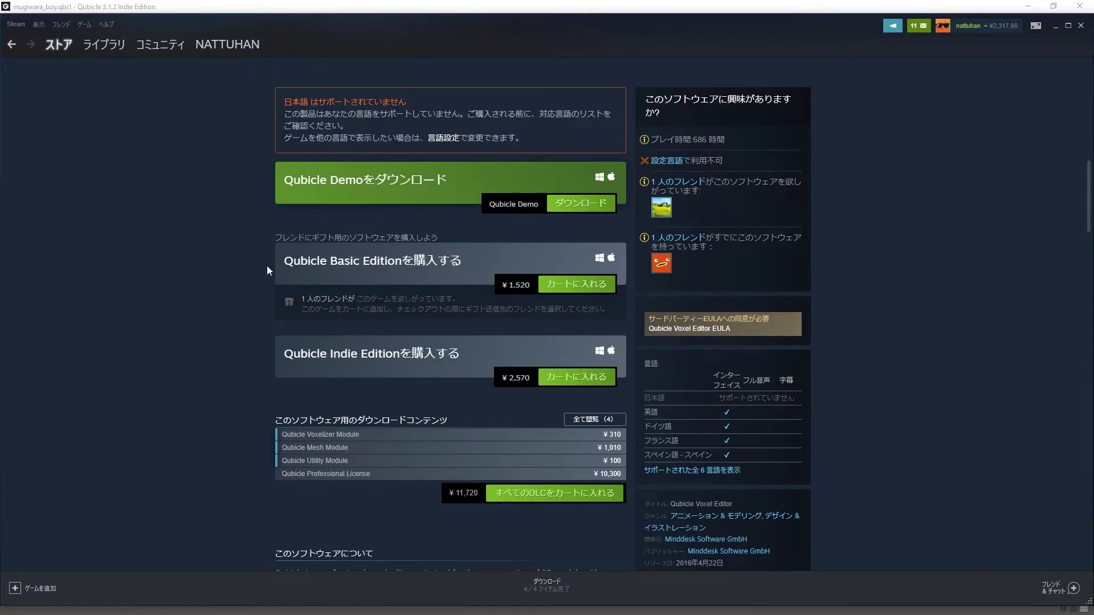
{"action": "left_click_drag", "start_coordinate": [282, 261], "coordinate": [462, 262]}
{"action": "left_click_drag", "start_coordinate": [288, 353], "coordinate": [479, 350]}
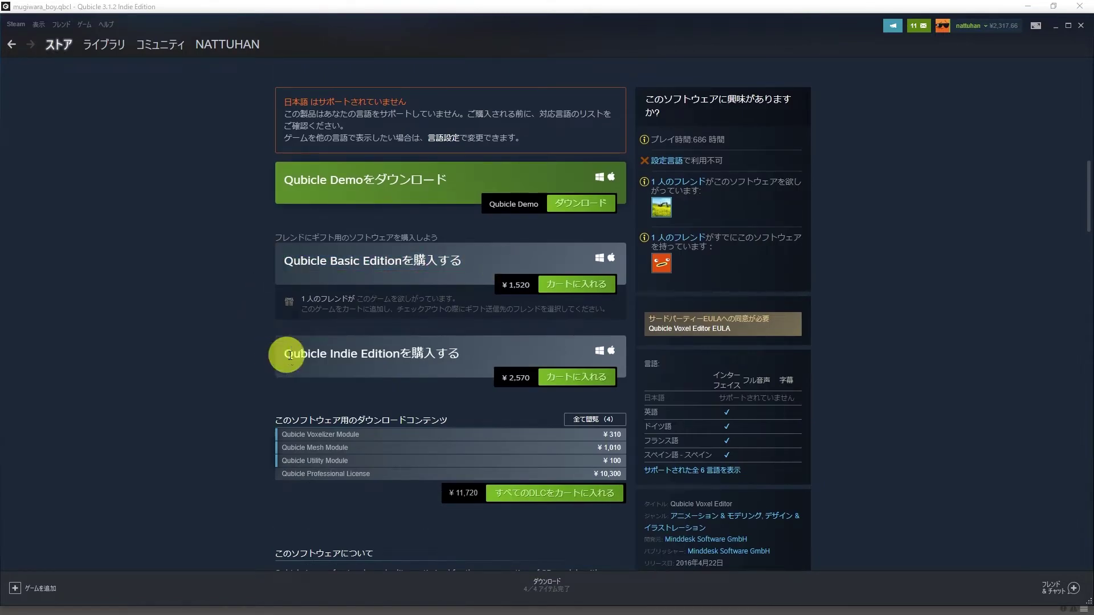
{"action": "left_click", "coordinate": [483, 351]}
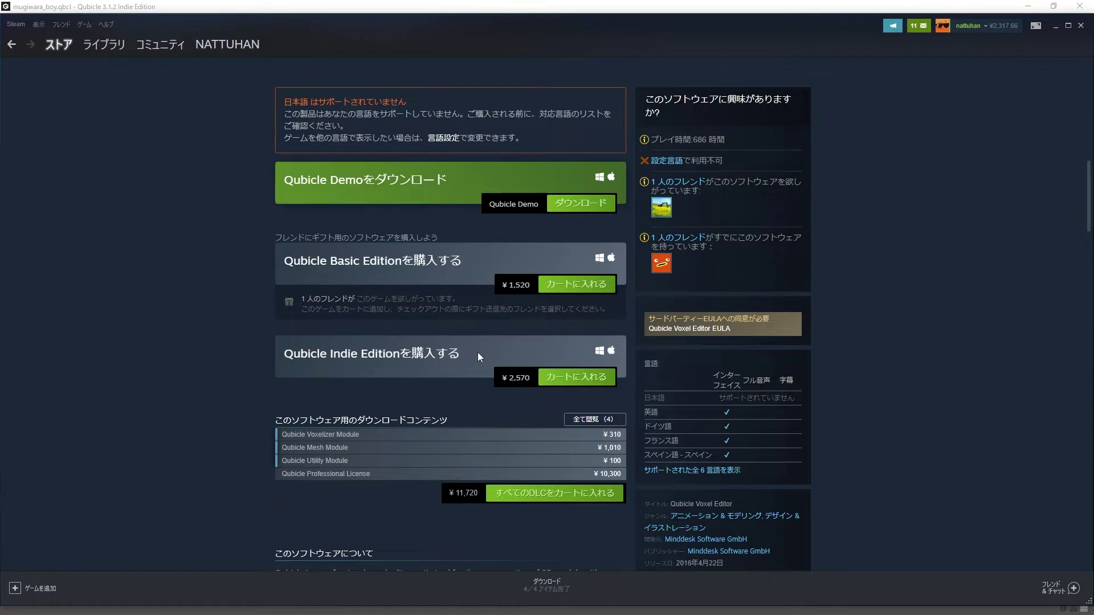
{"action": "left_click_drag", "start_coordinate": [477, 352], "coordinate": [292, 346]}
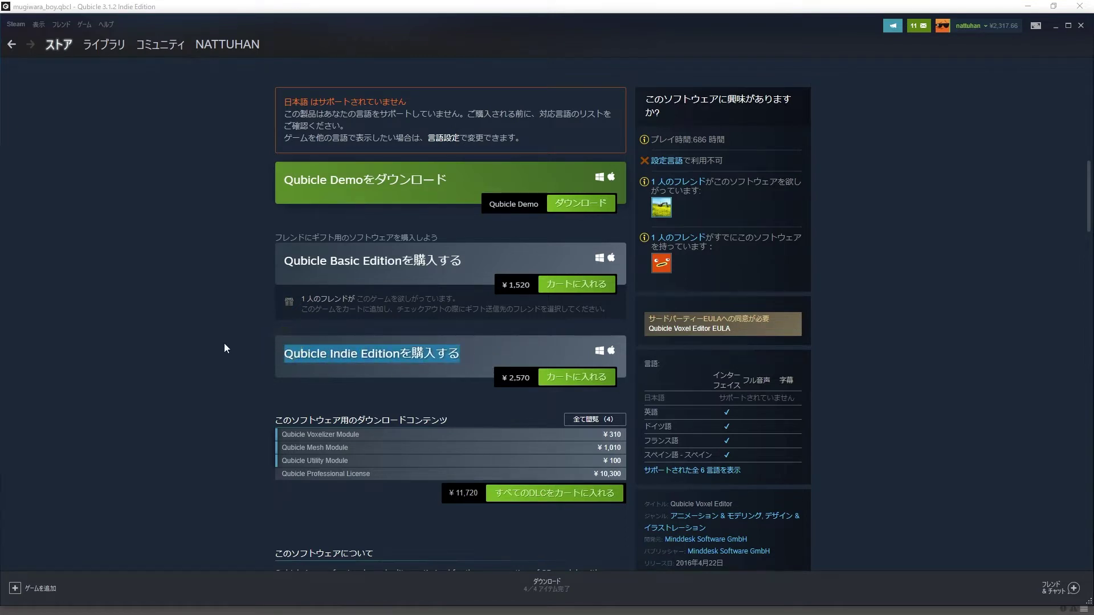
{"action": "scroll", "coordinate": [225, 348], "scroll_direction": "up", "scroll_amount": 2}
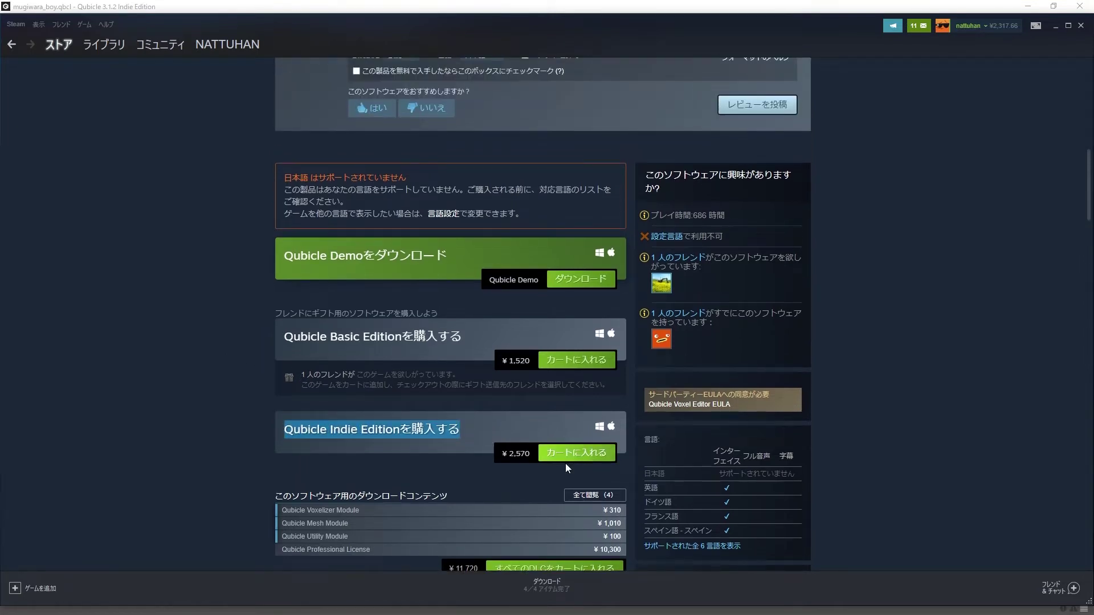
{"action": "left_click", "coordinate": [404, 445]}
{"action": "scroll", "coordinate": [437, 446], "scroll_direction": "up", "scroll_amount": 2}
{"action": "scroll", "coordinate": [432, 443], "scroll_direction": "up", "scroll_amount": 4}
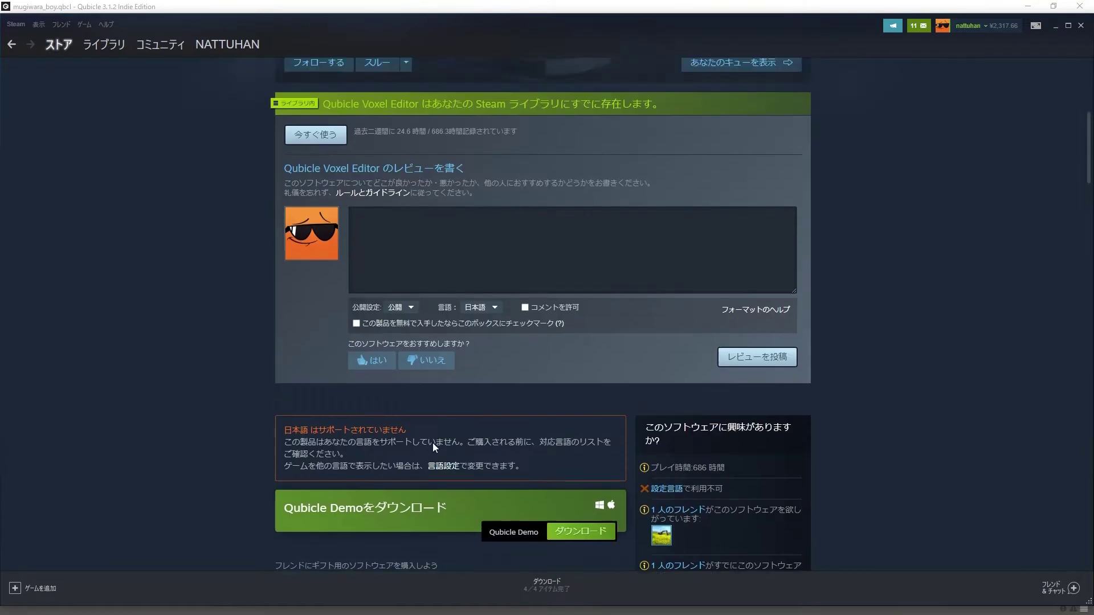
{"action": "scroll", "coordinate": [429, 438], "scroll_direction": "up", "scroll_amount": 5}
{"action": "scroll", "coordinate": [430, 438], "scroll_direction": "up", "scroll_amount": 4}
{"action": "left_click", "coordinate": [458, 367]}
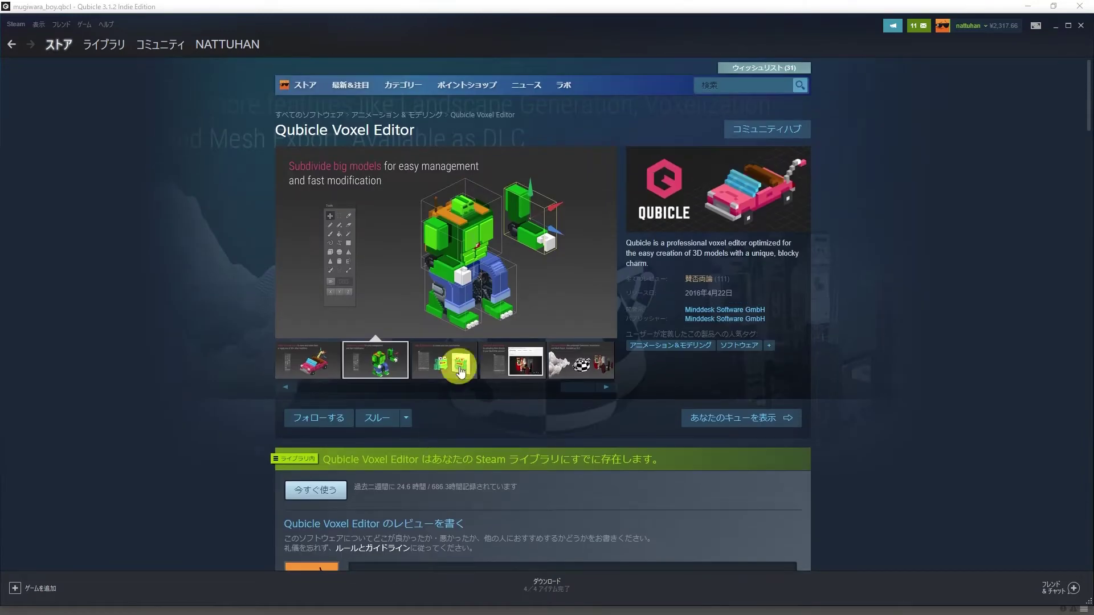
{"action": "left_click", "coordinate": [512, 369]}
{"action": "left_click", "coordinate": [573, 366]}
{"action": "left_click", "coordinate": [512, 365]}
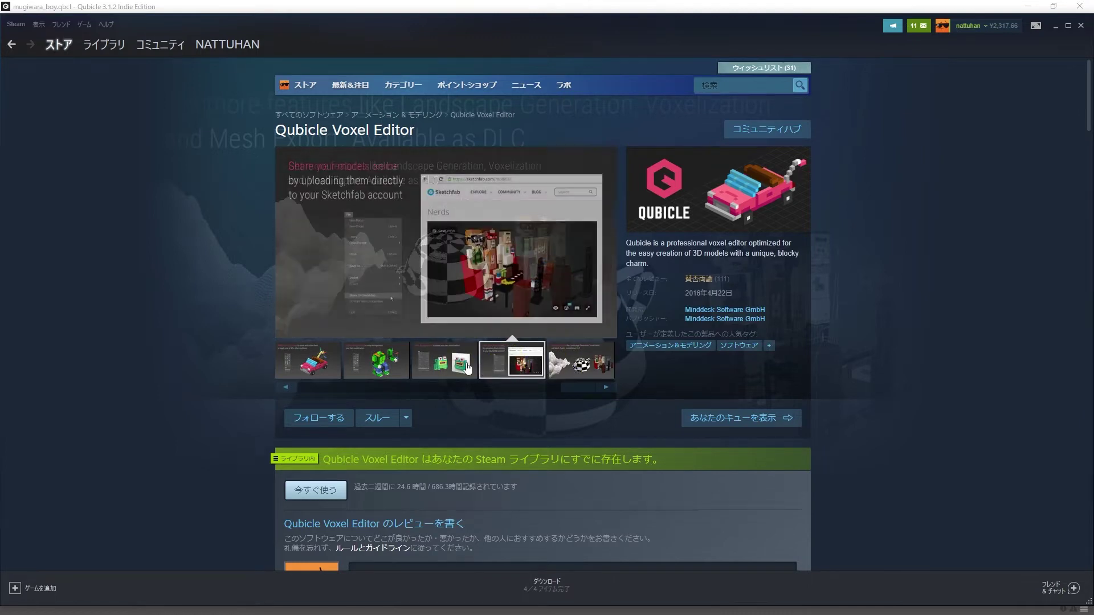
{"action": "left_click", "coordinate": [444, 363]}
{"action": "left_click", "coordinate": [365, 362]}
{"action": "left_click", "coordinate": [308, 362]}
{"action": "left_click", "coordinate": [379, 360]}
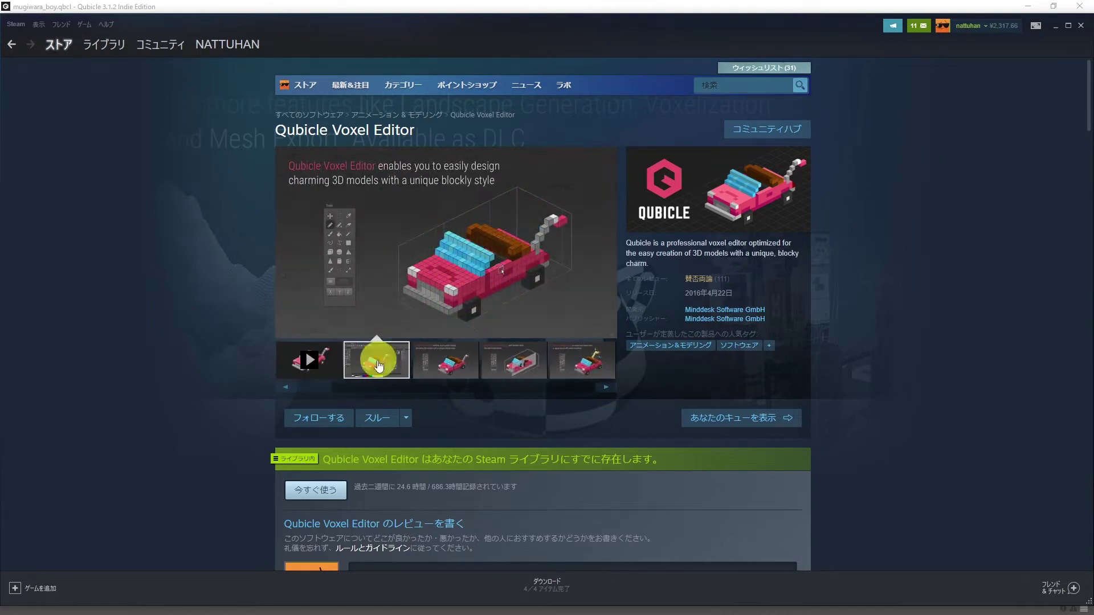
{"action": "left_click", "coordinate": [448, 370]}
{"action": "left_click", "coordinate": [513, 364]}
{"action": "left_click", "coordinate": [601, 388]}
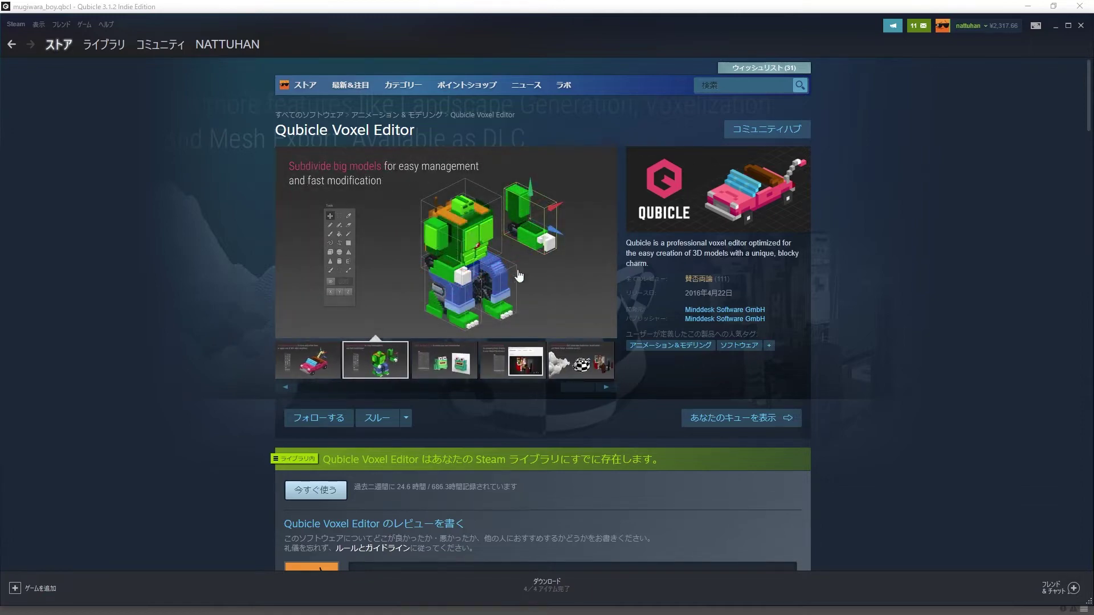
Open the subdivided-model screenshot at full size, then close it
{"action": "left_click", "coordinate": [522, 245]}
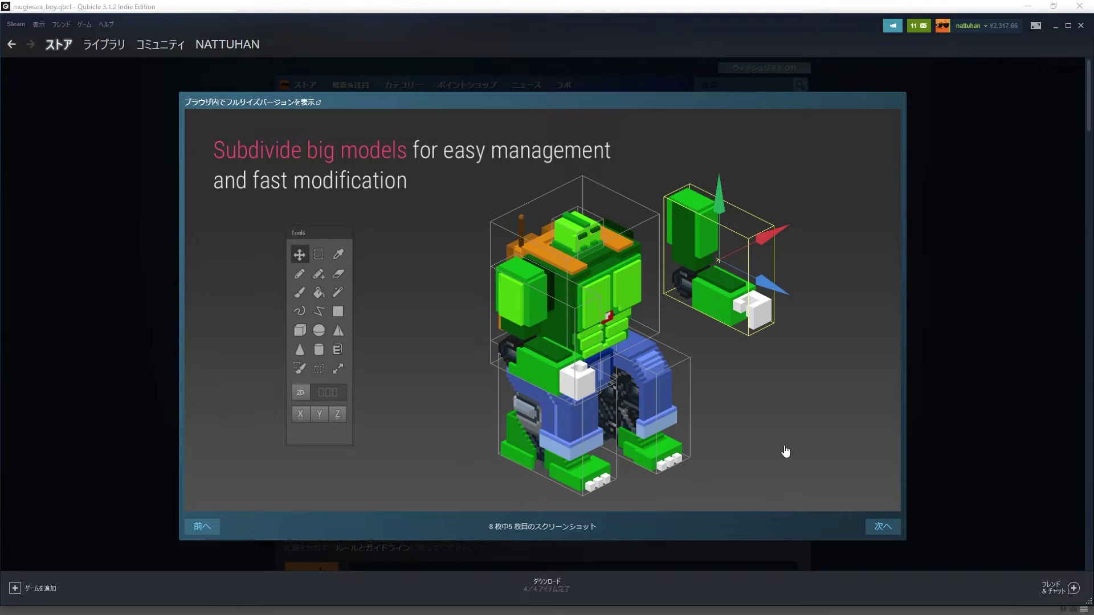
{"action": "left_click", "coordinate": [960, 283]}
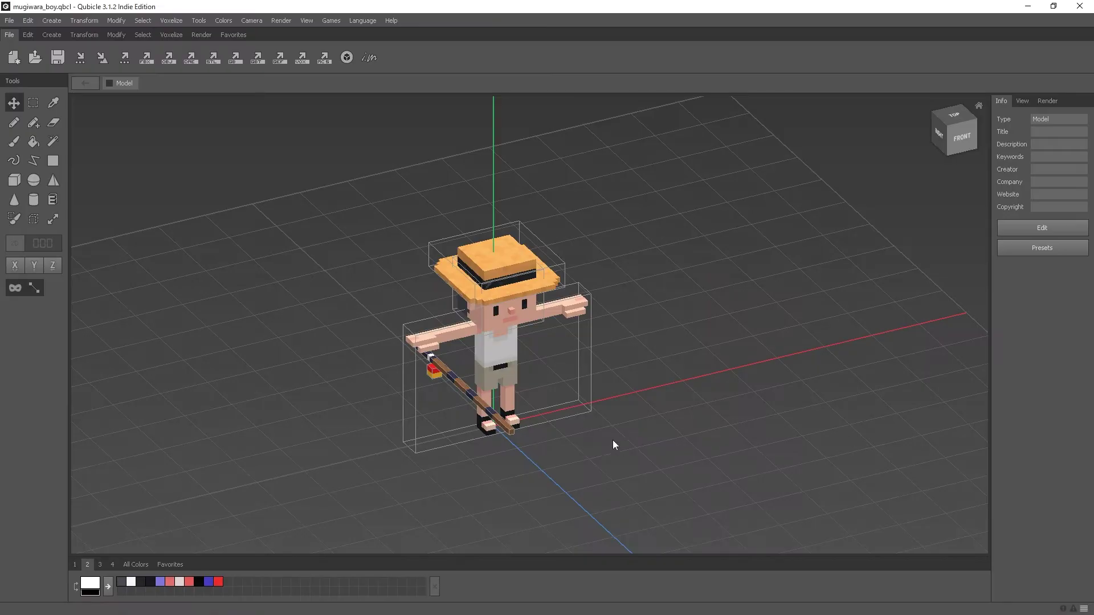
Select the whole boy and check FBX export mesh optimization options, then cancel the export
{"action": "right_click_drag", "start_coordinate": [613, 445], "coordinate": [672, 487]}
{"action": "left_click", "coordinate": [253, 204]}
{"action": "left_click", "coordinate": [147, 57]}
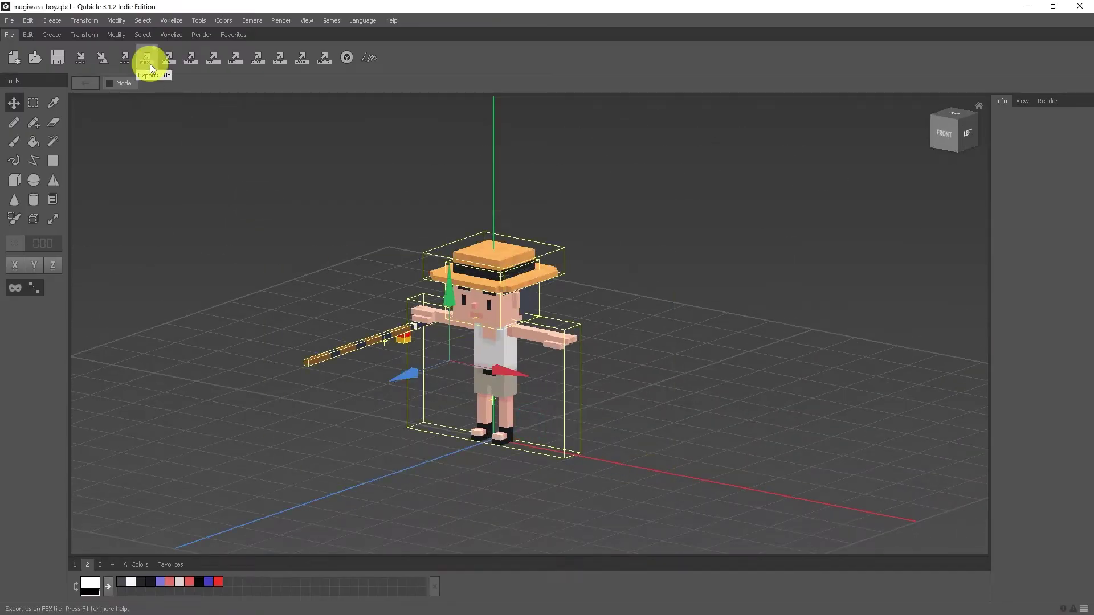
{"action": "left_click_drag", "start_coordinate": [532, 115], "coordinate": [408, 108]}
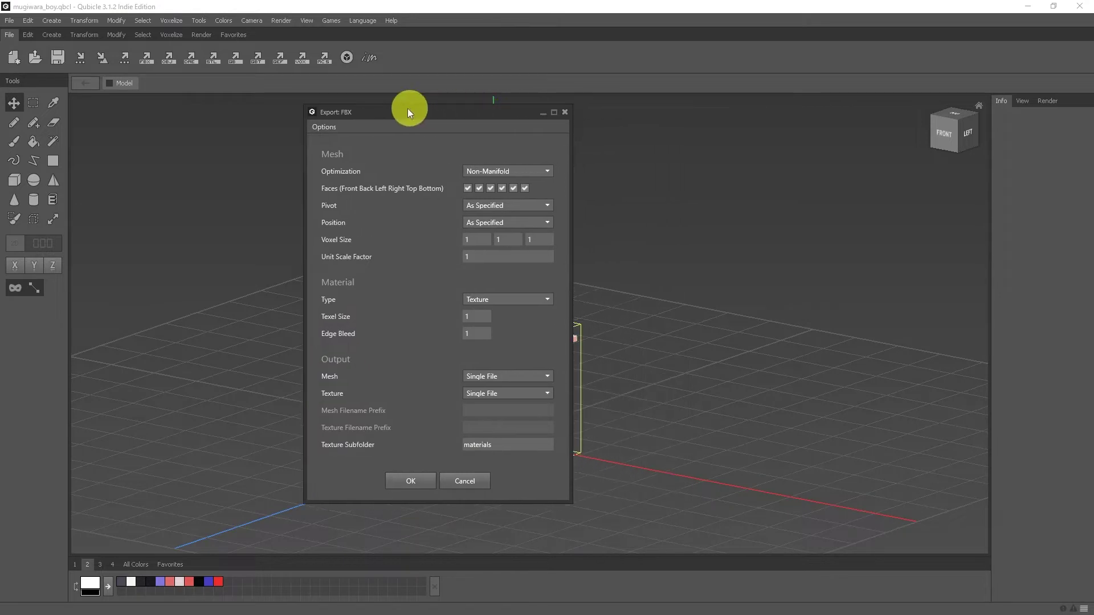
{"action": "left_click", "coordinate": [515, 170]}
{"action": "left_click", "coordinate": [513, 168]}
{"action": "left_click", "coordinate": [511, 183]}
{"action": "left_click", "coordinate": [509, 169]}
{"action": "left_click", "coordinate": [507, 194]}
{"action": "left_click", "coordinate": [473, 481]}
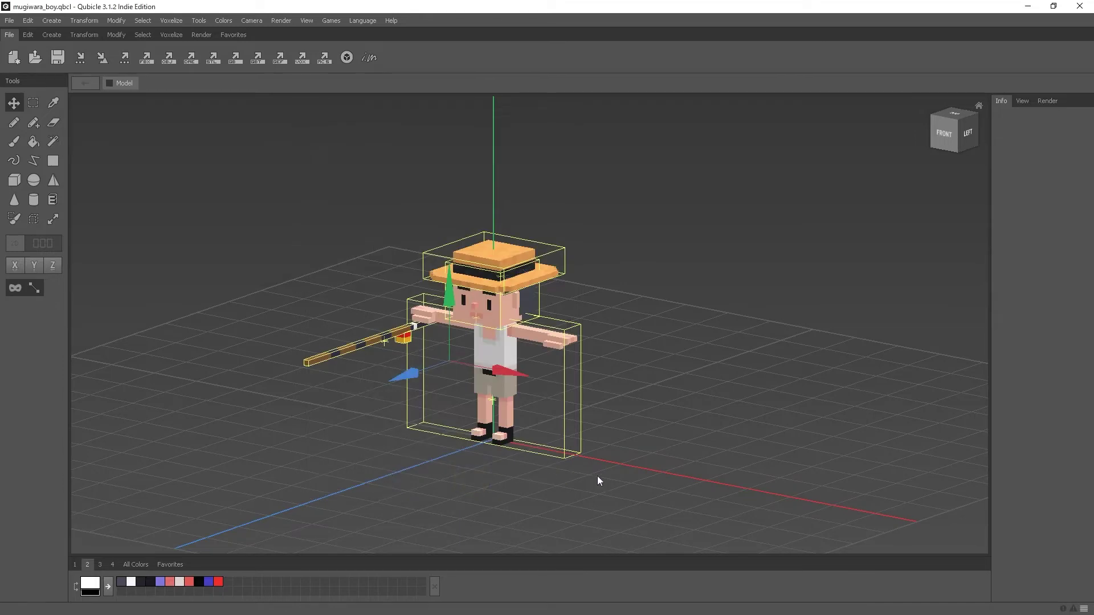
Orbit around the boy model from several angles and deselect it
{"action": "right_click_drag", "start_coordinate": [597, 477], "coordinate": [664, 501]}
{"action": "left_click_drag", "start_coordinate": [746, 516], "coordinate": [231, 262]}
{"action": "left_click", "coordinate": [328, 229]}
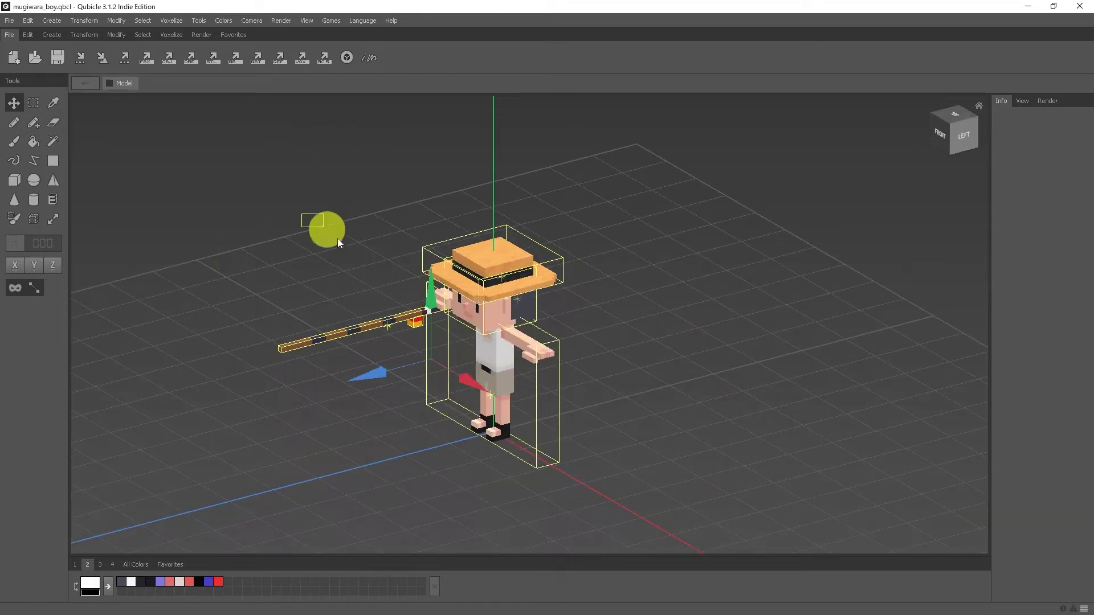
{"action": "left_click", "coordinate": [625, 511]}
{"action": "mouse_move", "coordinate": [626, 510]}
{"action": "right_mouse_down"}
{"action": "mouse_move", "coordinate": [626, 458]}
{"action": "mouse_move", "coordinate": [608, 484]}
{"action": "right_mouse_up"}
{"action": "left_click", "coordinate": [626, 458]}
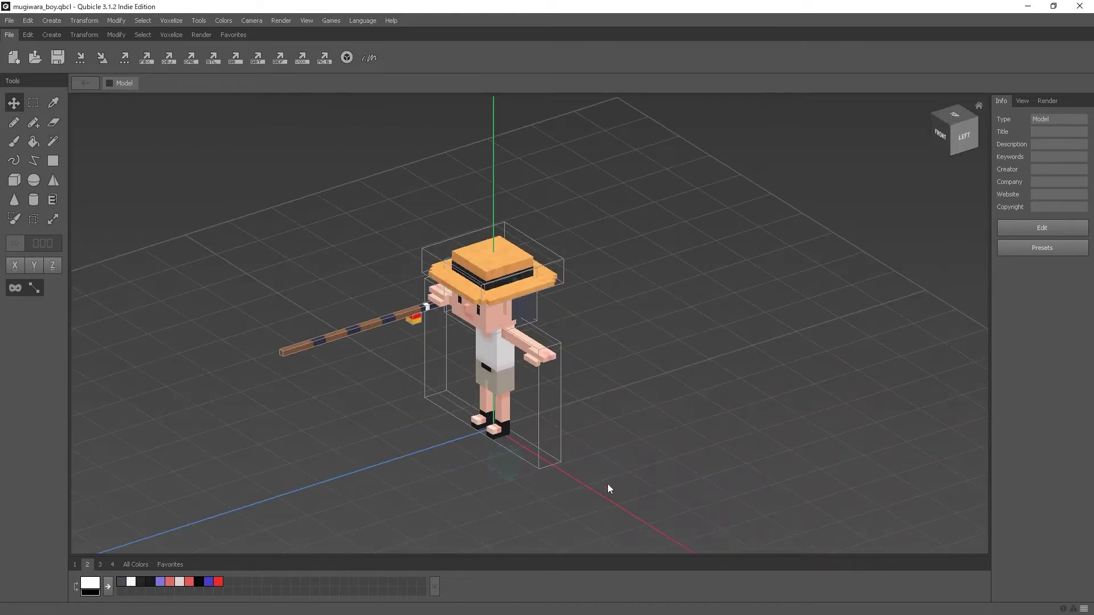
{"action": "left_click_drag", "start_coordinate": [608, 484], "coordinate": [324, 231]}
Open the Union_20 body matrix, view it from the back left, and return to the full model
{"action": "mouse_move", "coordinate": [324, 230]}
{"action": "right_mouse_down"}
{"action": "mouse_move", "coordinate": [329, 193]}
{"action": "mouse_move", "coordinate": [350, 213]}
{"action": "right_mouse_up"}
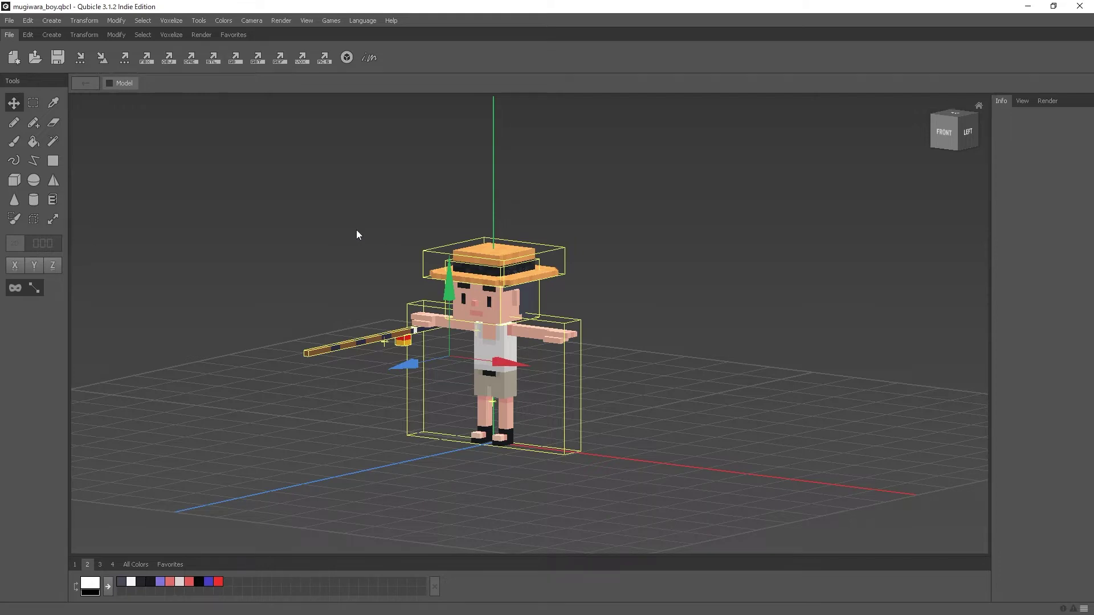
{"action": "right_click_drag", "start_coordinate": [436, 337], "coordinate": [514, 414]}
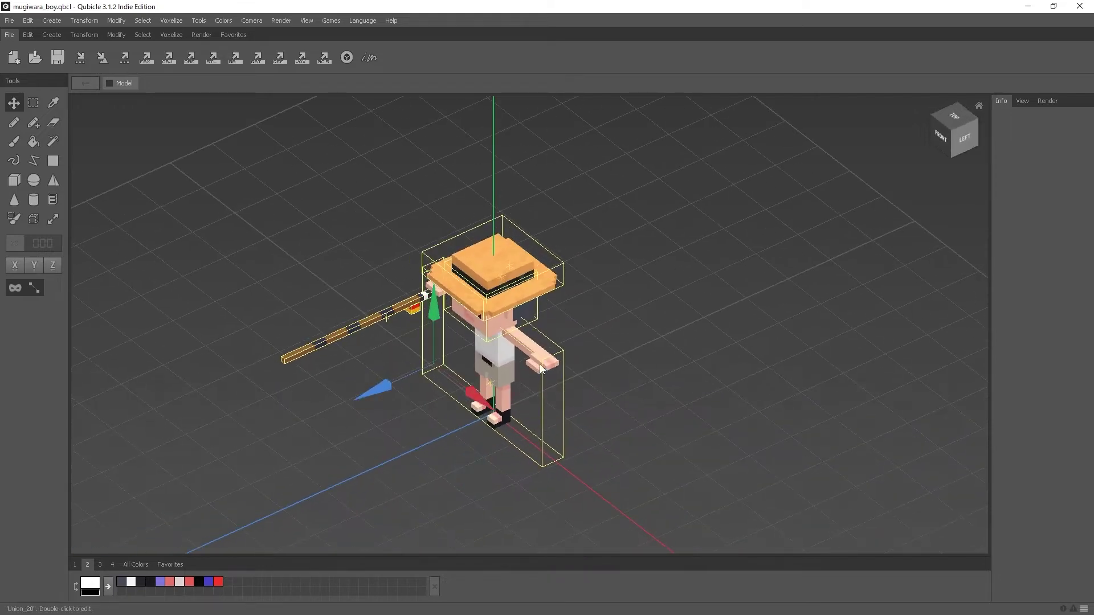
{"action": "double_click", "coordinate": [541, 368]}
{"action": "mouse_move", "coordinate": [699, 399]}
{"action": "right_mouse_down"}
{"action": "mouse_move", "coordinate": [559, 392]}
{"action": "mouse_move", "coordinate": [632, 405]}
{"action": "mouse_move", "coordinate": [375, 259]}
{"action": "mouse_move", "coordinate": [726, 268]}
{"action": "mouse_move", "coordinate": [671, 313]}
{"action": "right_mouse_up"}
{"action": "double_click", "coordinate": [726, 269]}
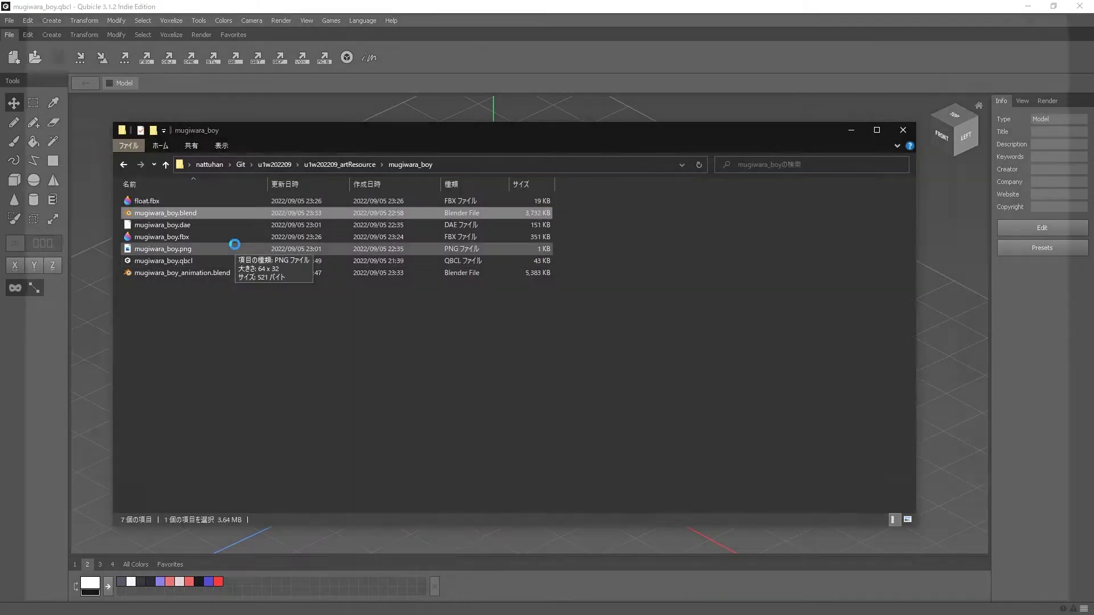
Open mugiwara_boy_animation.blend in Blender
{"action": "double_click", "coordinate": [234, 245]}
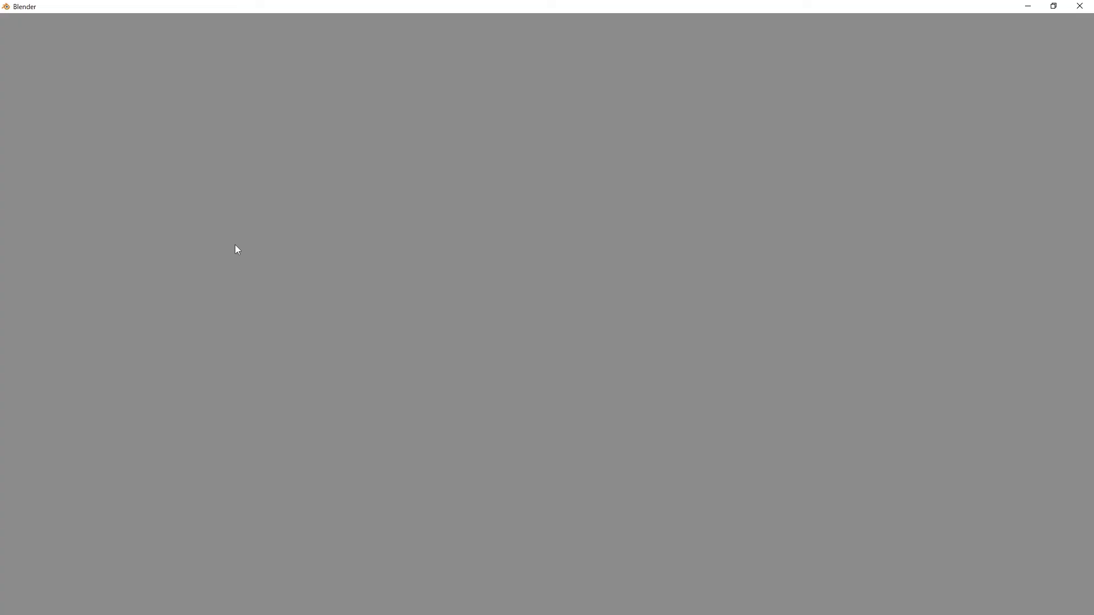
{"action": "left_click", "coordinate": [33, 21]}
{"action": "left_click", "coordinate": [34, 45]}
{"action": "left_click", "coordinate": [806, 476]}
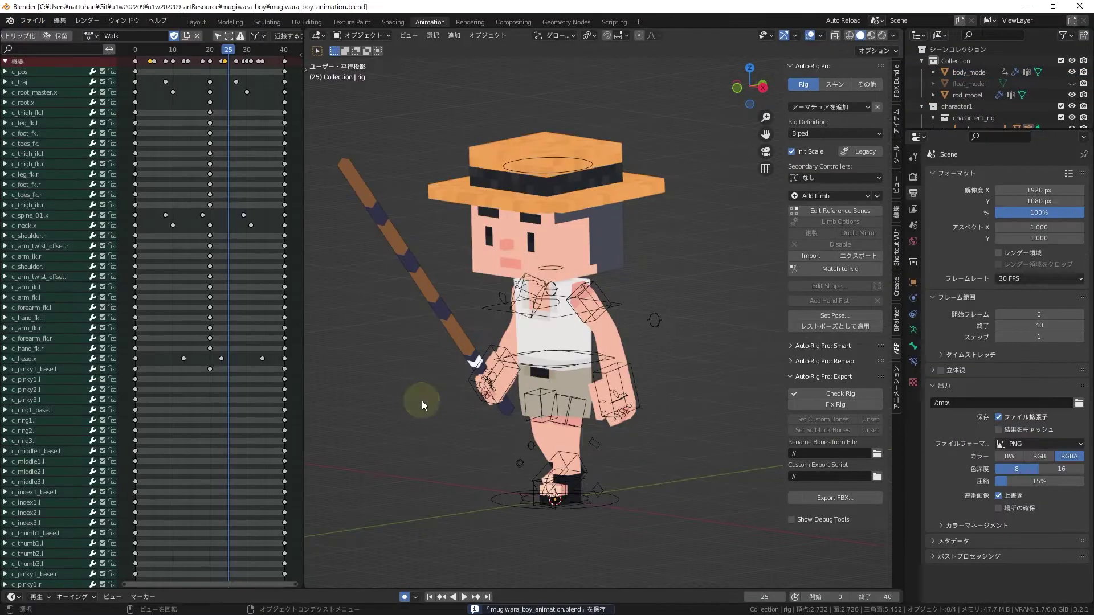
{"action": "mouse_move", "coordinate": [443, 432]}
{"action": "middle_mouse_down"}
{"action": "mouse_move", "coordinate": [456, 442]}
{"action": "mouse_move", "coordinate": [623, 354]}
{"action": "mouse_move", "coordinate": [620, 390]}
{"action": "middle_mouse_up"}
Frame the rig in Pose Mode and test-move then cancel the c_spine_01.x control
{"action": "left_click", "coordinate": [622, 353]}
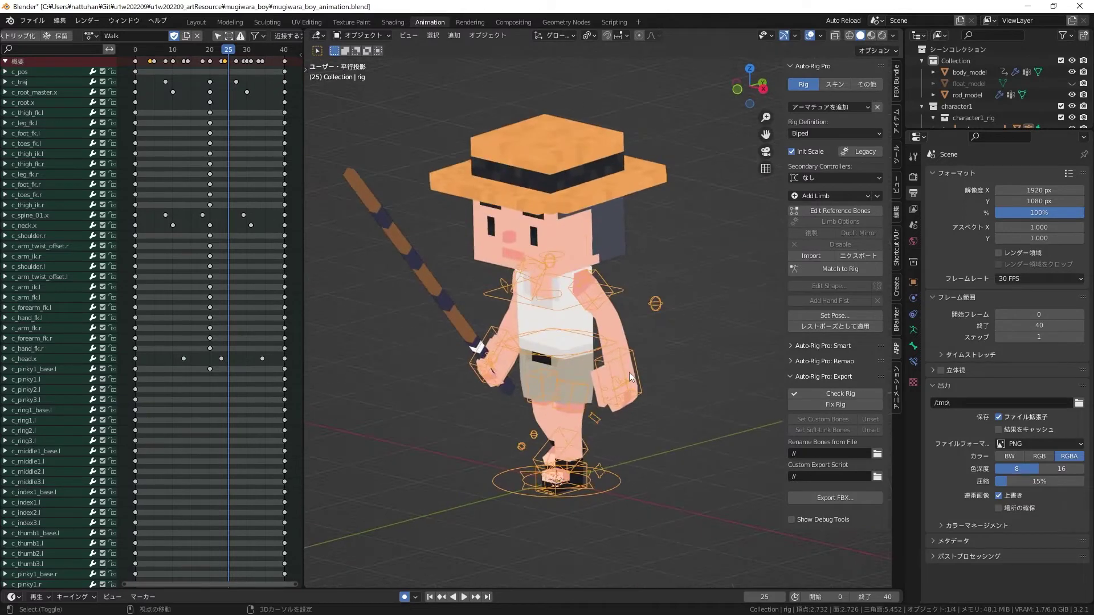
{"action": "key", "text": "KP_Decimal"}
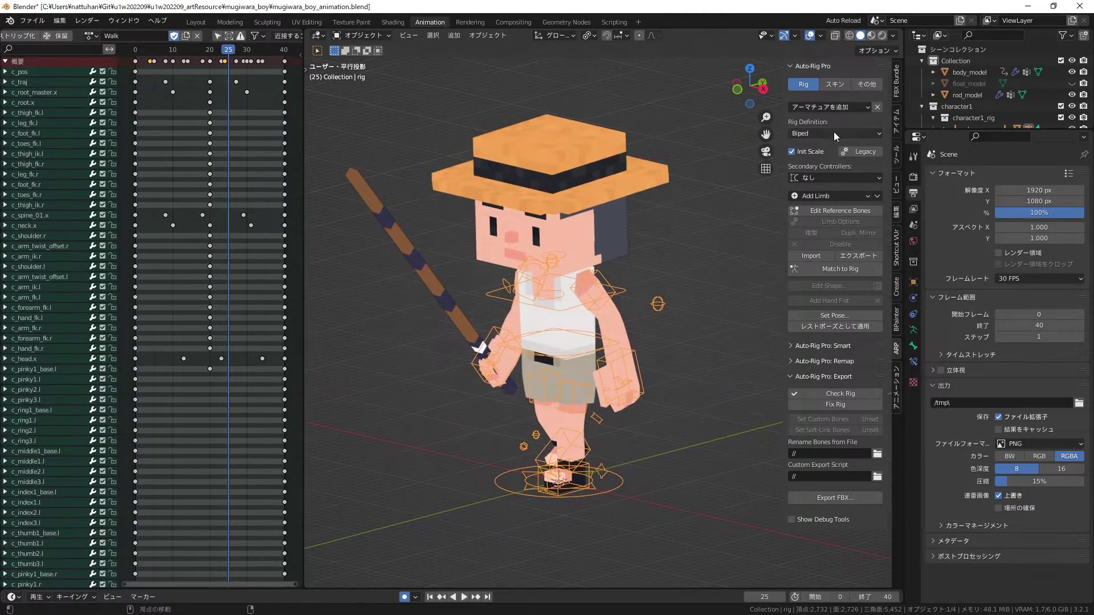
{"action": "key", "text": "ctrl+Tab"}
{"action": "left_click", "coordinate": [626, 293]}
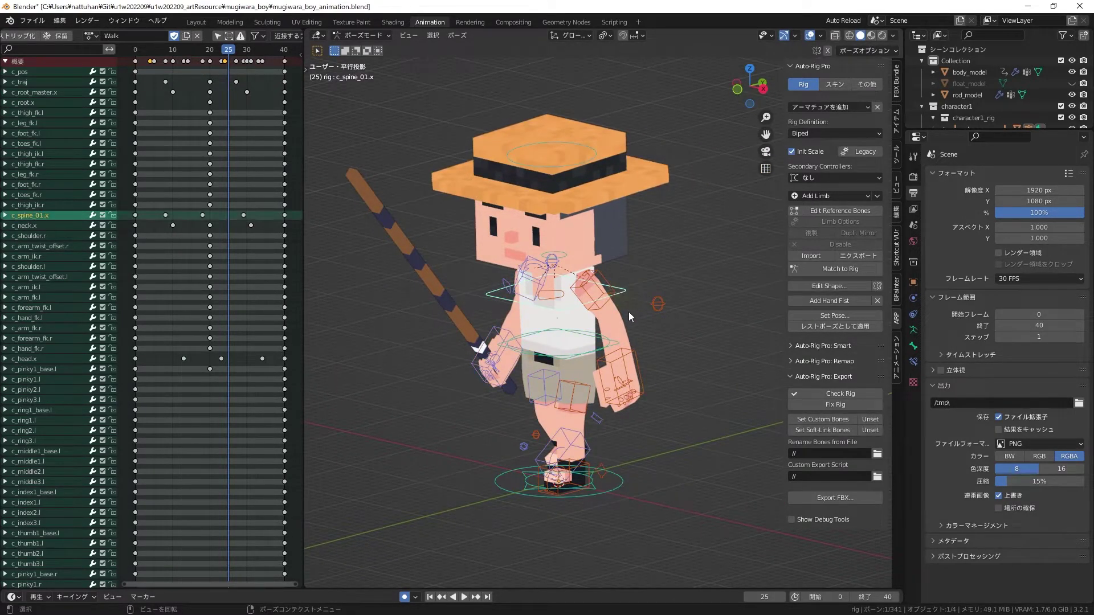
{"action": "key", "text": "g"}
{"action": "key", "text": "z"}
{"action": "right_click", "coordinate": [613, 310]}
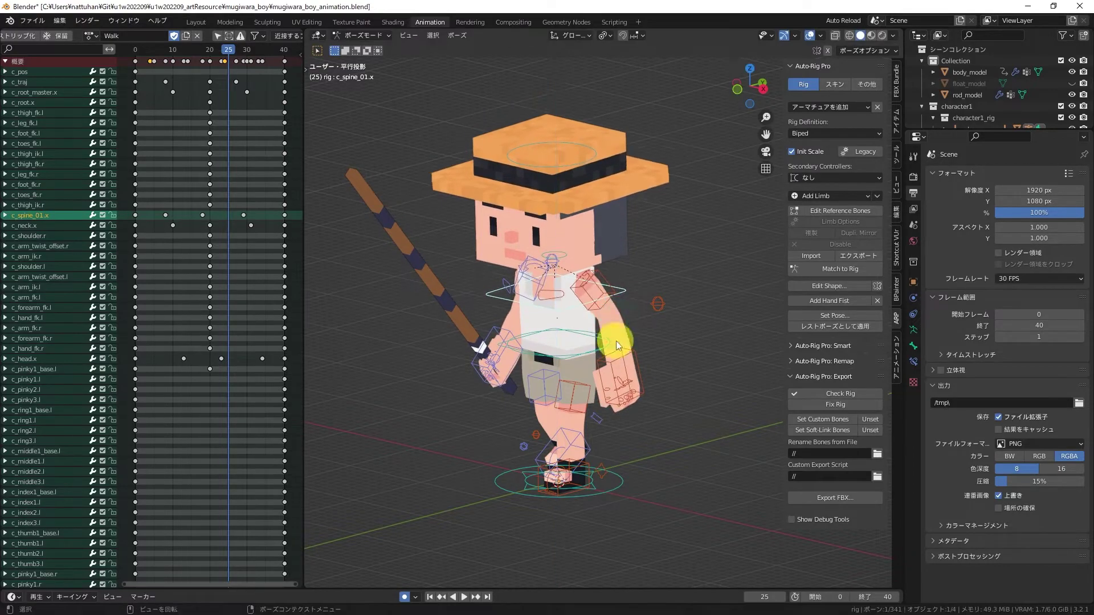
{"action": "left_click", "coordinate": [635, 330]}
Inspect the rig in wireframe shading from around and above, then return to solid
{"action": "key", "text": "z"}
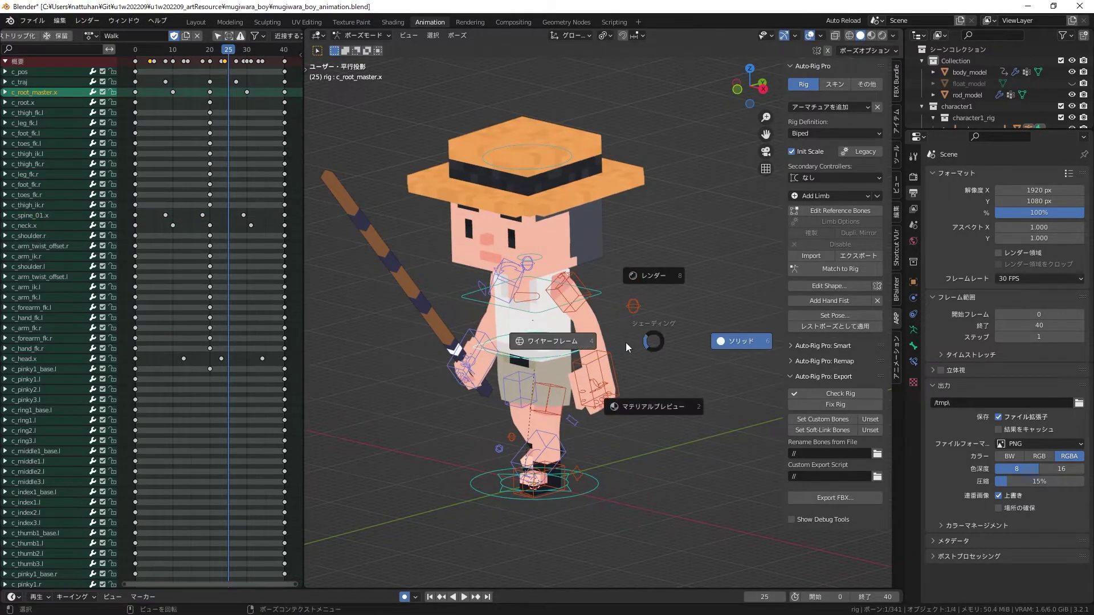
{"action": "scroll", "coordinate": [631, 359], "scroll_direction": "up", "scroll_amount": 3}
{"action": "mouse_move", "coordinate": [631, 359]}
{"action": "middle_mouse_down"}
{"action": "mouse_move", "coordinate": [608, 337]}
{"action": "mouse_move", "coordinate": [647, 378]}
{"action": "mouse_move", "coordinate": [659, 430]}
{"action": "mouse_move", "coordinate": [637, 401]}
{"action": "mouse_move", "coordinate": [590, 388]}
{"action": "mouse_move", "coordinate": [551, 394]}
{"action": "mouse_move", "coordinate": [668, 384]}
{"action": "mouse_move", "coordinate": [540, 292]}
{"action": "middle_mouse_up"}
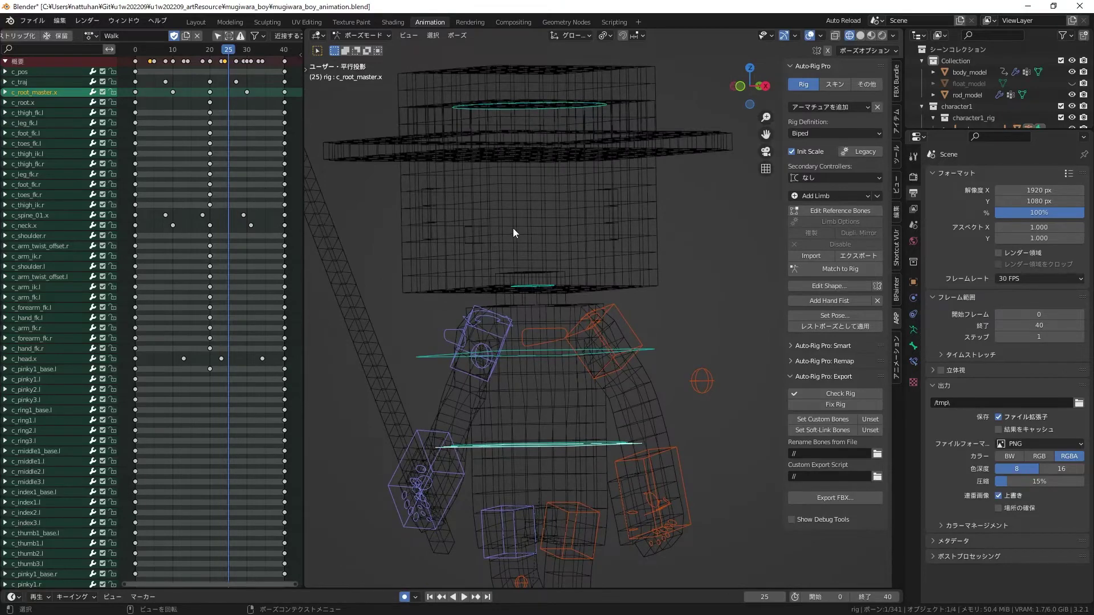
{"action": "mouse_move", "coordinate": [513, 233]}
{"action": "middle_mouse_down"}
{"action": "mouse_move", "coordinate": [471, 263]}
{"action": "mouse_move", "coordinate": [553, 364]}
{"action": "middle_mouse_up"}
{"action": "key", "text": "z"}
Lower the left hand IK control c_hand_ik.l to a new position
{"action": "left_click", "coordinate": [603, 389]}
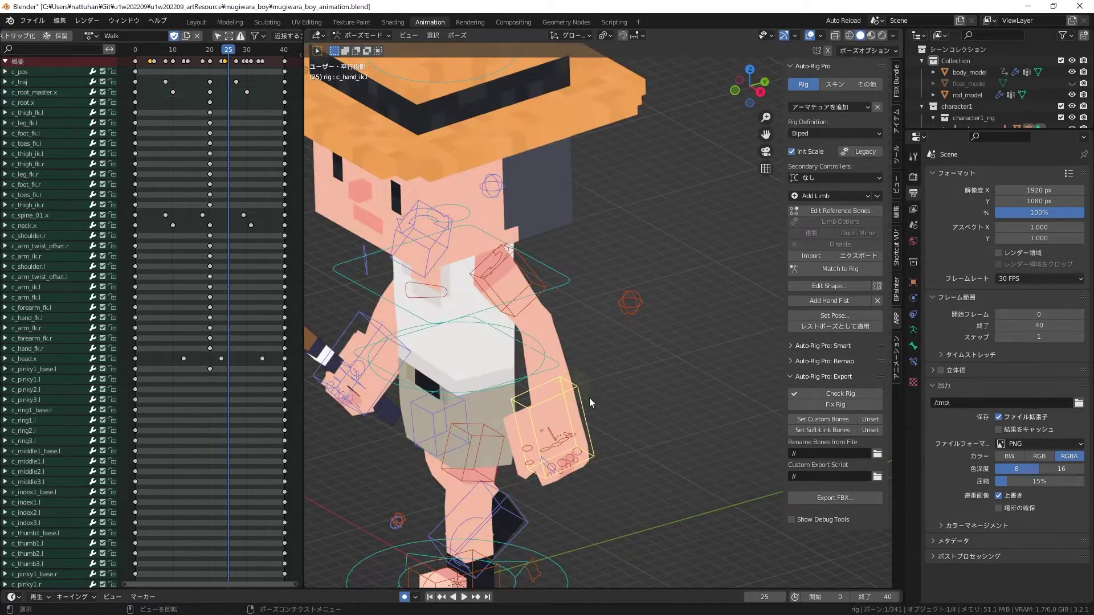
{"action": "mouse_move", "coordinate": [589, 398]}
{"action": "middle_mouse_down"}
{"action": "mouse_move", "coordinate": [565, 400]}
{"action": "mouse_move", "coordinate": [611, 379]}
{"action": "middle_mouse_up"}
{"action": "key", "text": "g"}
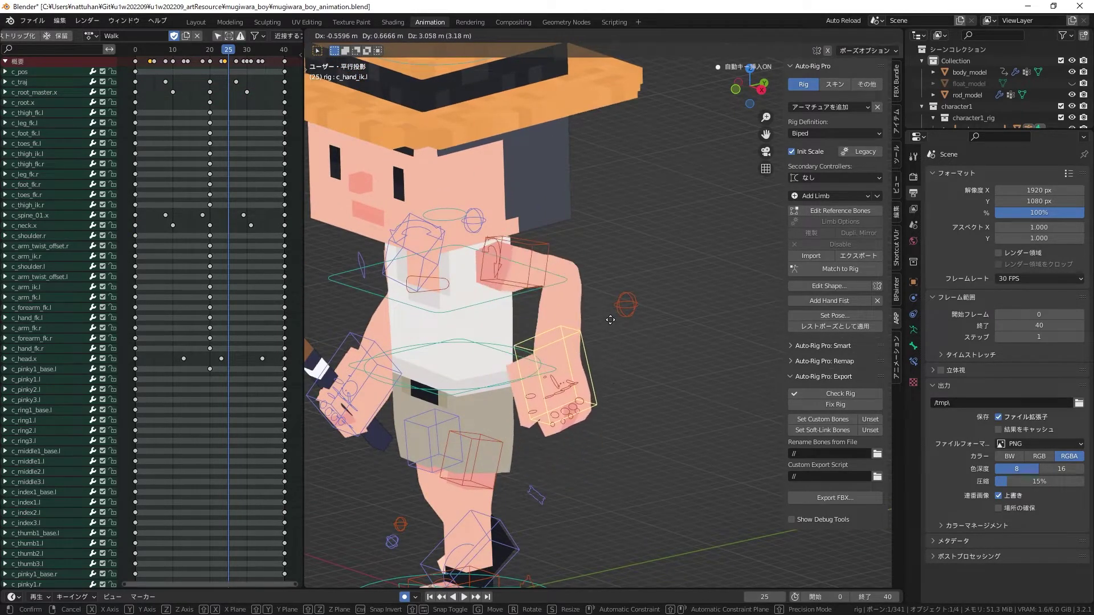
{"action": "left_click", "coordinate": [621, 377]}
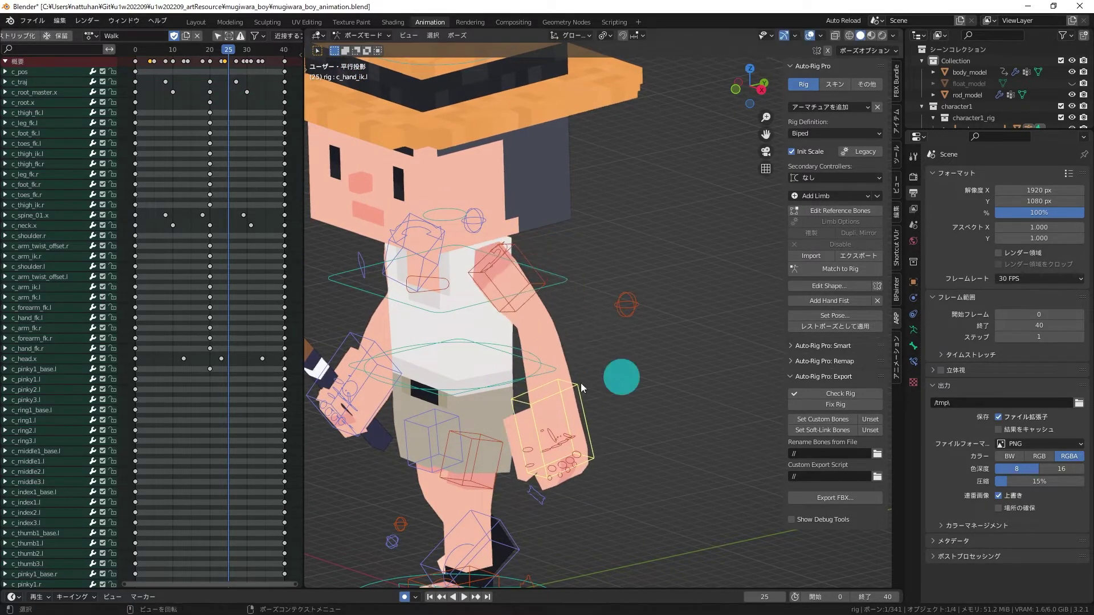
{"action": "middle_click_drag", "start_coordinate": [580, 383], "coordinate": [566, 400]}
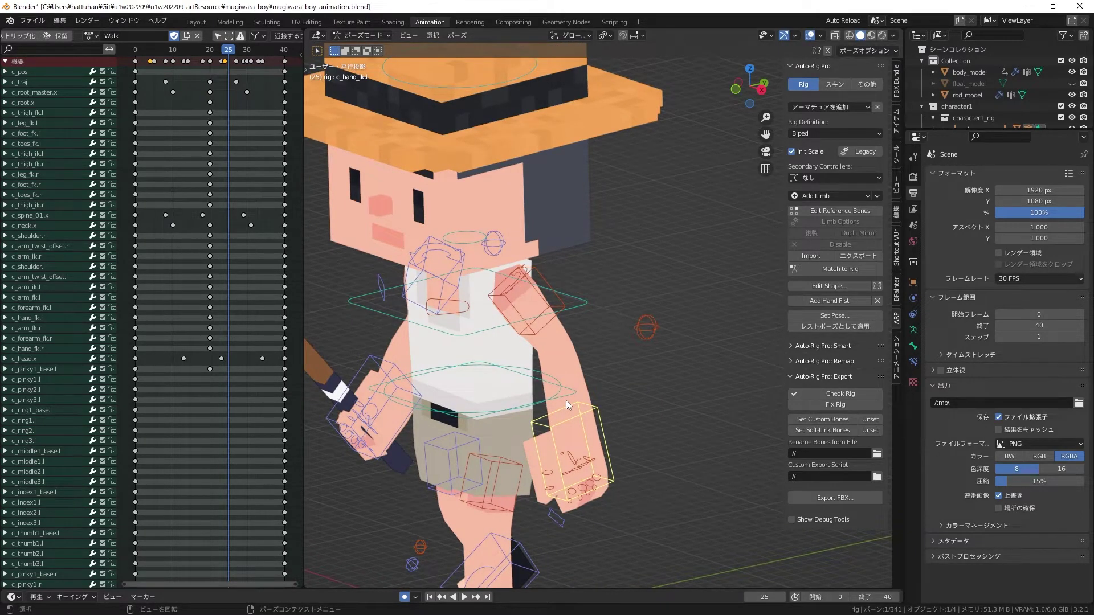
Move the left foot control c_foot_ik.l vertically to a new position
{"action": "mouse_move", "coordinate": [471, 314]}
{"action": "middle_mouse_down"}
{"action": "mouse_move", "coordinate": [435, 341]}
{"action": "mouse_move", "coordinate": [508, 332]}
{"action": "mouse_move", "coordinate": [429, 354]}
{"action": "mouse_move", "coordinate": [483, 395]}
{"action": "middle_mouse_up"}
{"action": "left_click", "coordinate": [471, 462]}
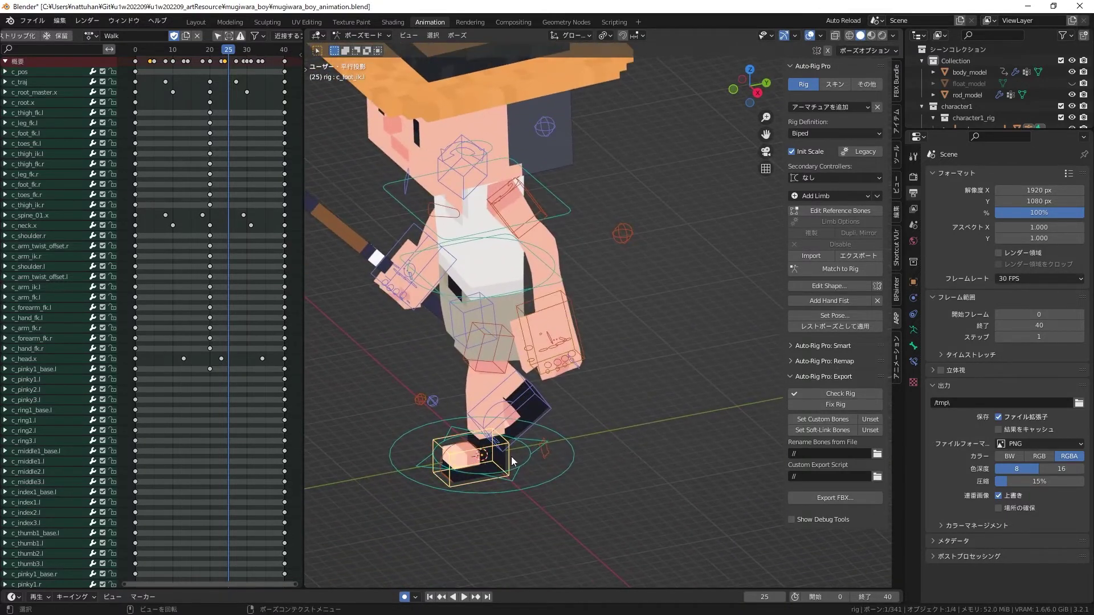
{"action": "key", "text": "g"}
{"action": "key", "text": "z"}
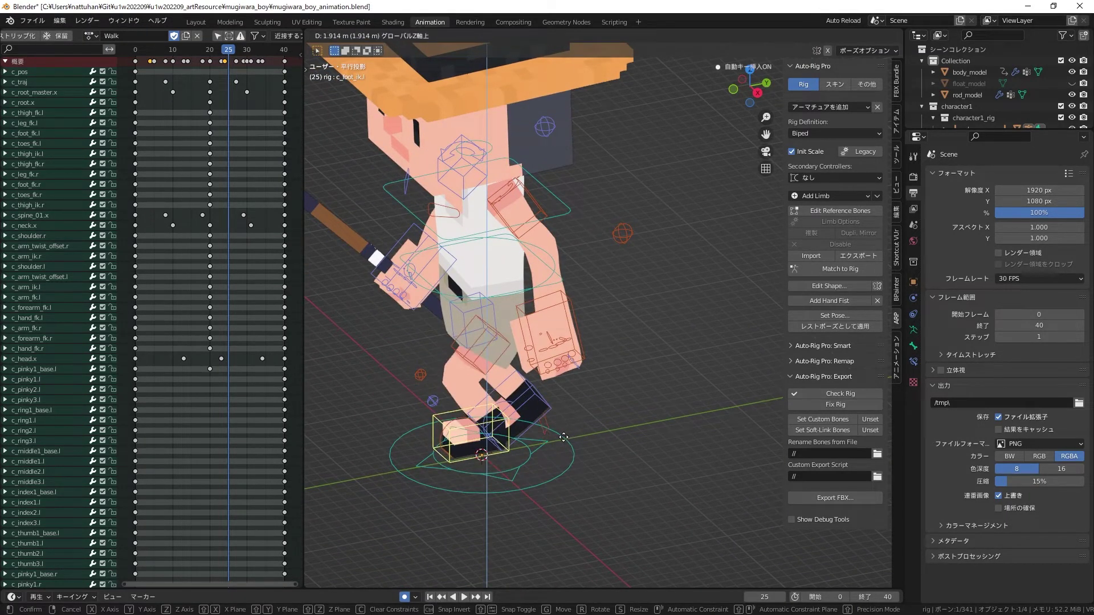
{"action": "left_click", "coordinate": [546, 470]}
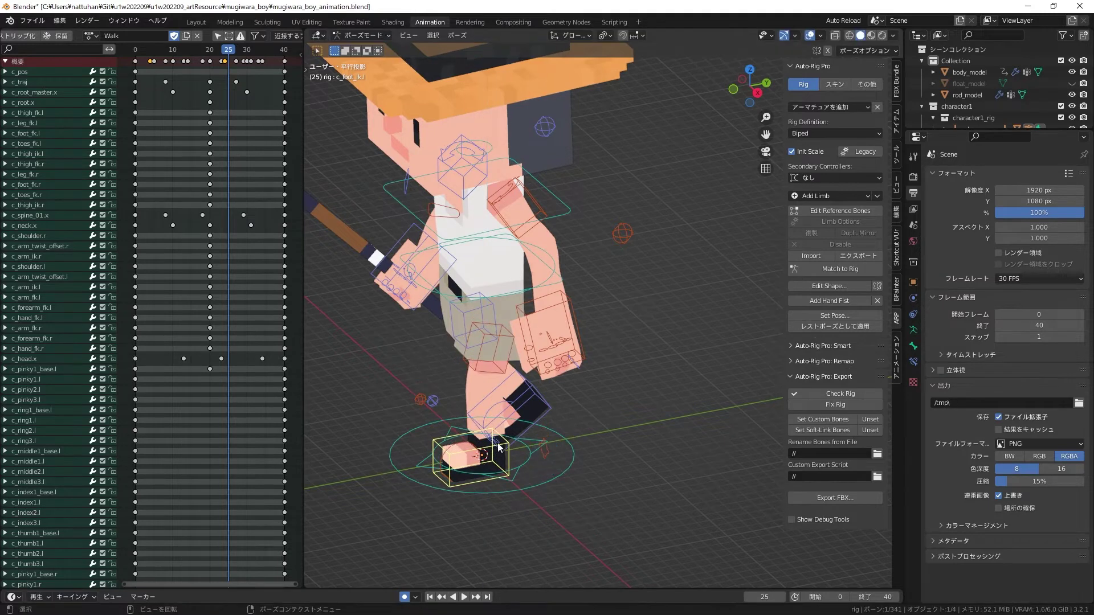
{"action": "mouse_move", "coordinate": [546, 470]}
{"action": "middle_mouse_down"}
{"action": "mouse_move", "coordinate": [535, 410]}
{"action": "mouse_move", "coordinate": [556, 401]}
{"action": "middle_mouse_up"}
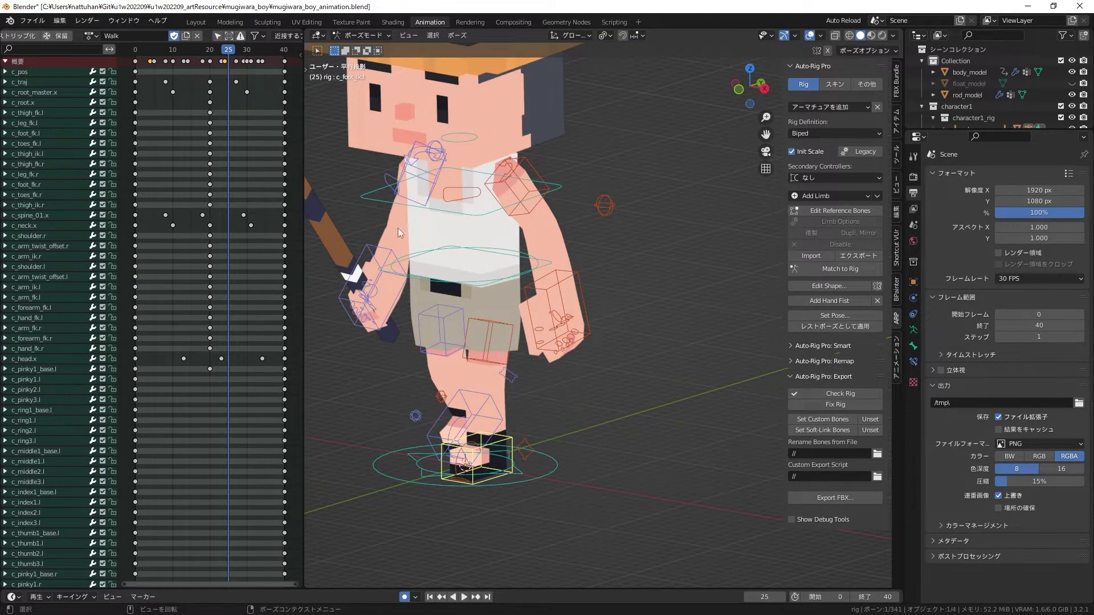
Switch to the Layout workspace, box-select the rig and models, then deselect
{"action": "middle_click_drag", "start_coordinate": [519, 281], "coordinate": [545, 343], "text": "shift"}
{"action": "left_click", "coordinate": [196, 21]}
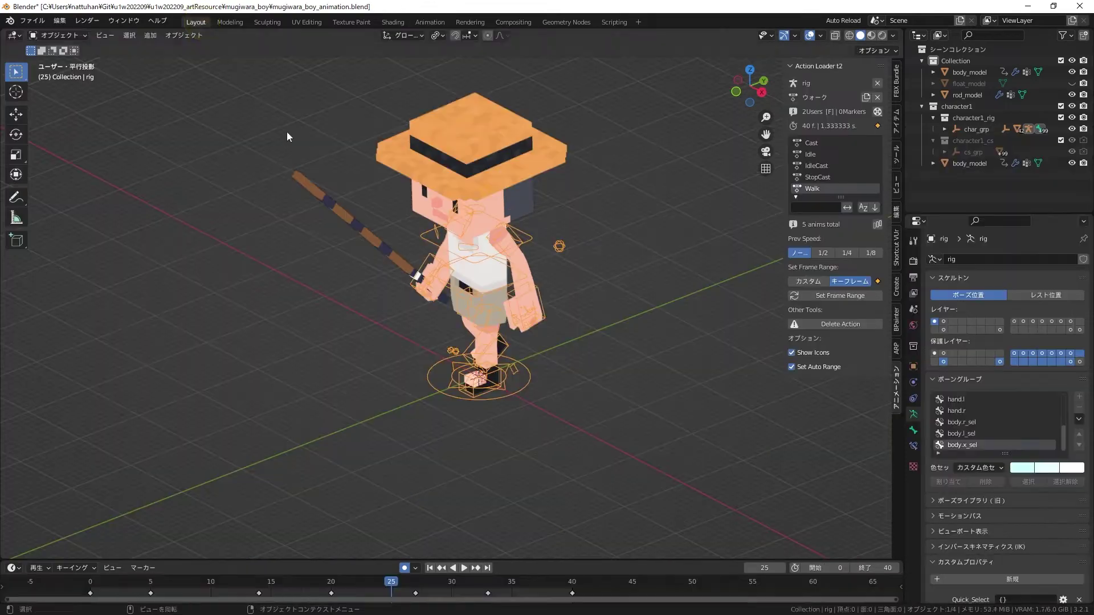
{"action": "left_click_drag", "start_coordinate": [423, 237], "coordinate": [652, 420]}
{"action": "scroll", "coordinate": [378, 288], "scroll_direction": "up", "scroll_amount": 2}
{"action": "scroll", "coordinate": [457, 306], "scroll_direction": "up", "scroll_amount": 3}
{"action": "middle_click_drag", "start_coordinate": [458, 306], "coordinate": [464, 319]}
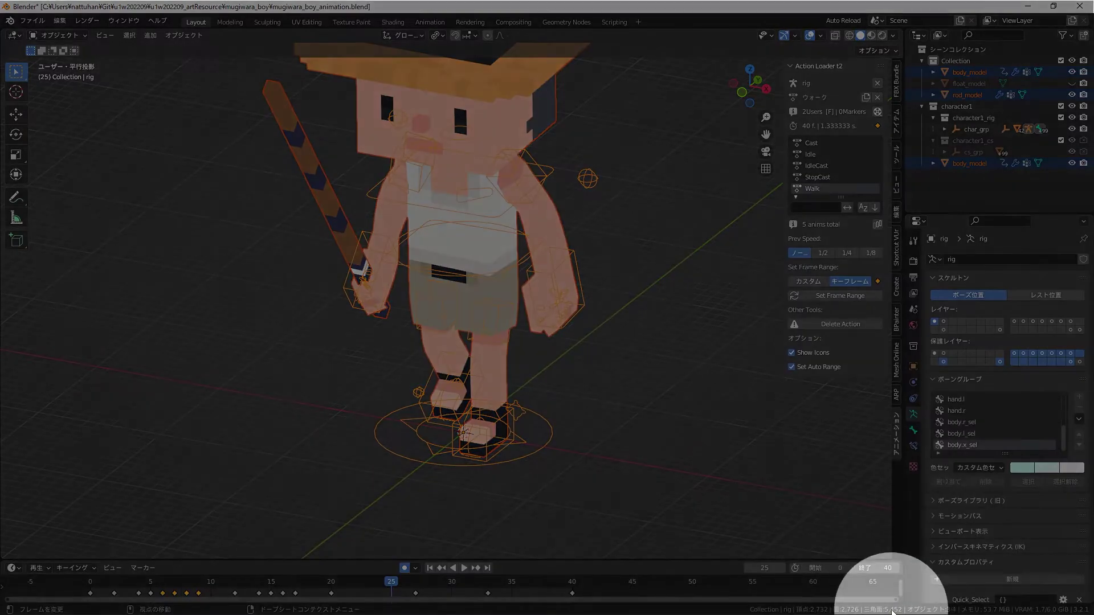
{"action": "left_click", "coordinate": [740, 493]}
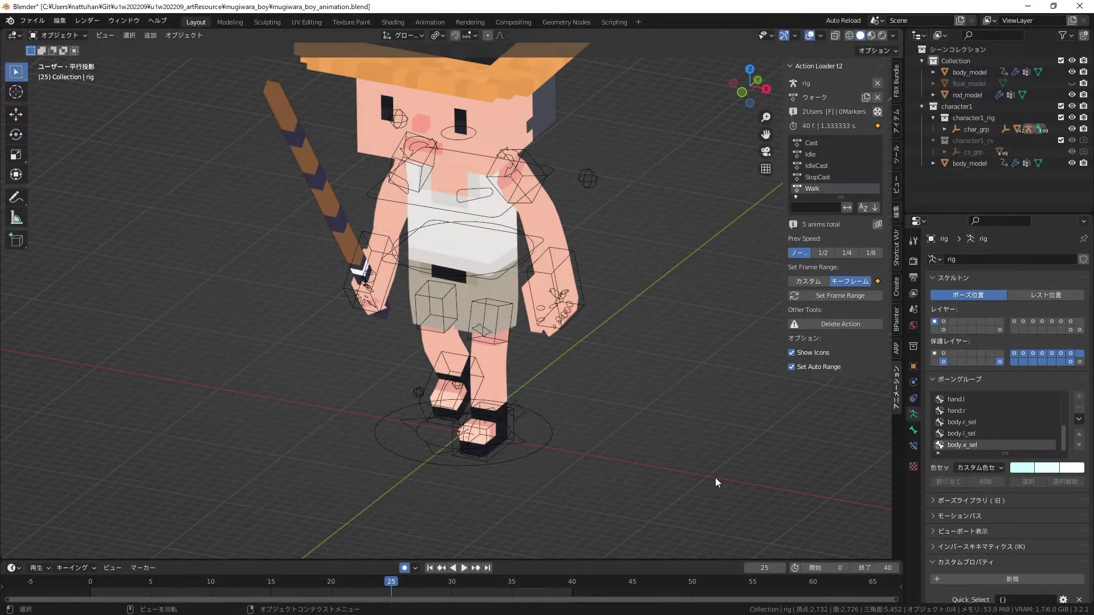
Select the left hand IK control in Pose Mode, then return the rig to Object Mode
{"action": "middle_click_drag", "start_coordinate": [716, 478], "coordinate": [545, 369]}
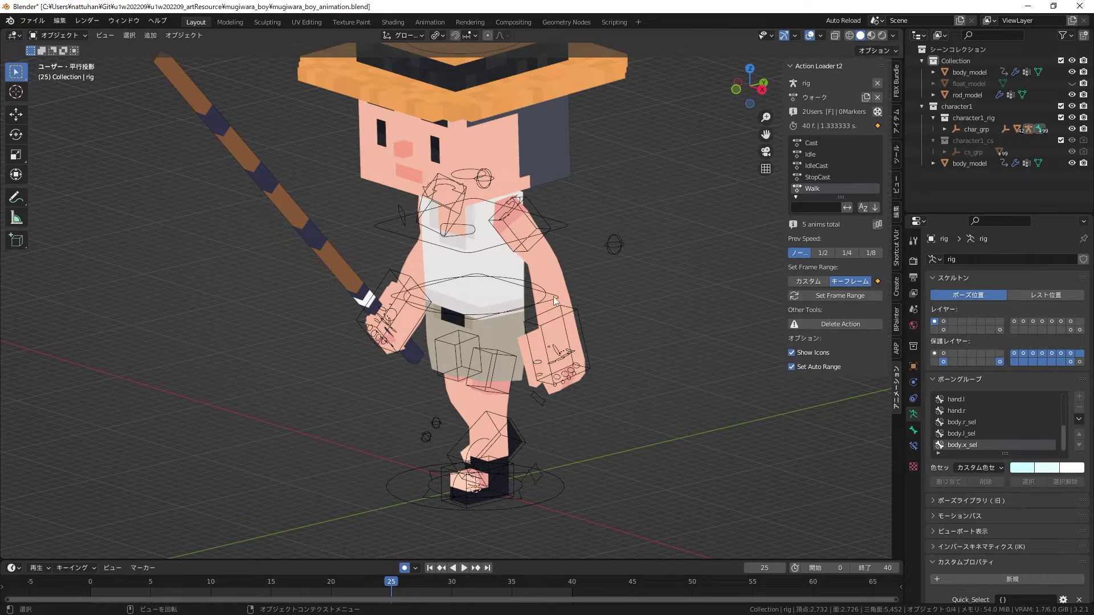
{"action": "mouse_move", "coordinate": [553, 296]}
{"action": "middle_mouse_down"}
{"action": "mouse_move", "coordinate": [584, 306]}
{"action": "mouse_move", "coordinate": [566, 285]}
{"action": "mouse_move", "coordinate": [611, 304]}
{"action": "mouse_move", "coordinate": [553, 285]}
{"action": "mouse_move", "coordinate": [605, 272]}
{"action": "middle_mouse_up"}
{"action": "left_click", "coordinate": [583, 291]}
{"action": "key", "text": "ctrl+Tab"}
{"action": "left_click", "coordinate": [570, 286]}
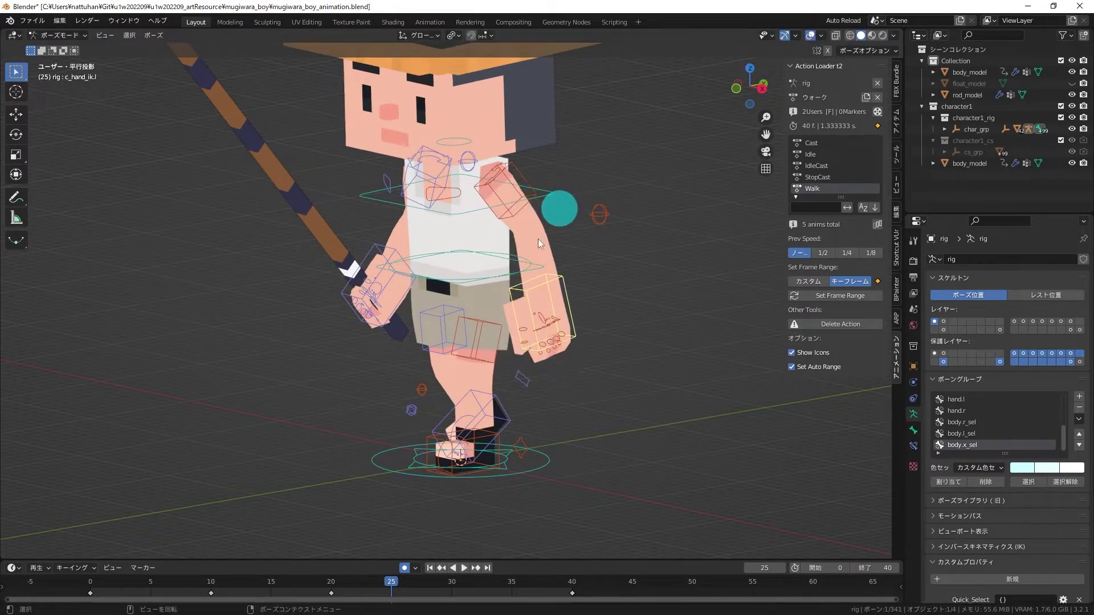
{"action": "scroll", "coordinate": [538, 238], "scroll_direction": "down", "scroll_amount": 4}
{"action": "key", "text": "ctrl+Tab"}
{"action": "middle_click_drag", "start_coordinate": [589, 281], "coordinate": [604, 239]}
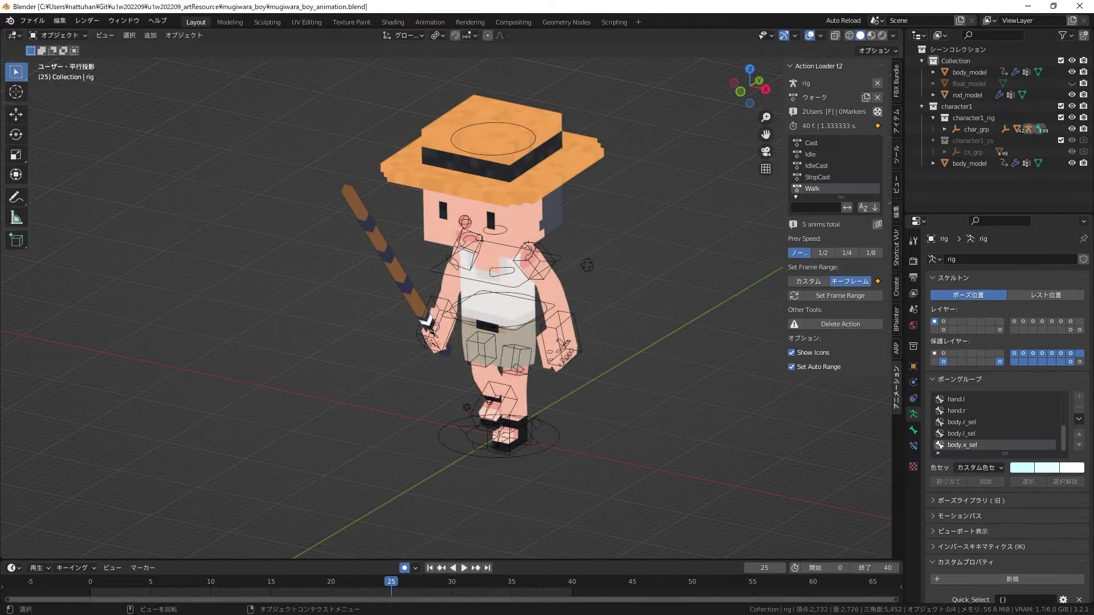
Switch back to Qubicle and view the voxel boy from the front
{"action": "key", "text": "alt+Tab"}
{"action": "right_click_drag", "start_coordinate": [425, 464], "coordinate": [655, 411]}
{"action": "scroll", "coordinate": [655, 411], "scroll_direction": "up", "scroll_amount": 3}
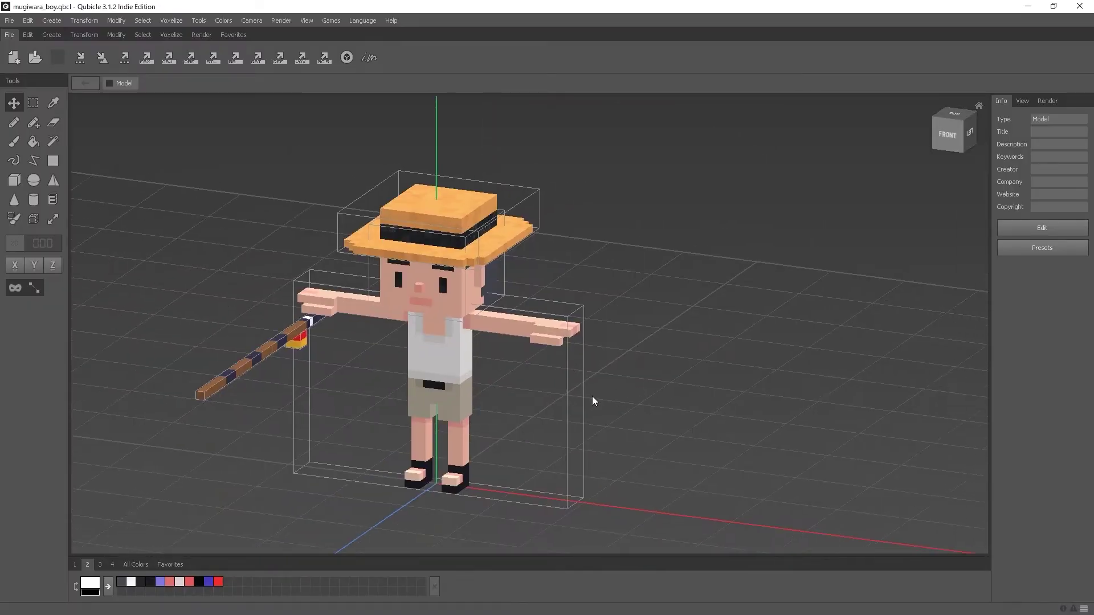
Open Union_20 and add light grey shirt voxels near the shoulder
{"action": "mouse_move", "coordinate": [592, 396]}
{"action": "right_mouse_down"}
{"action": "mouse_move", "coordinate": [412, 398]}
{"action": "mouse_move", "coordinate": [637, 393]}
{"action": "mouse_move", "coordinate": [433, 400]}
{"action": "right_mouse_up"}
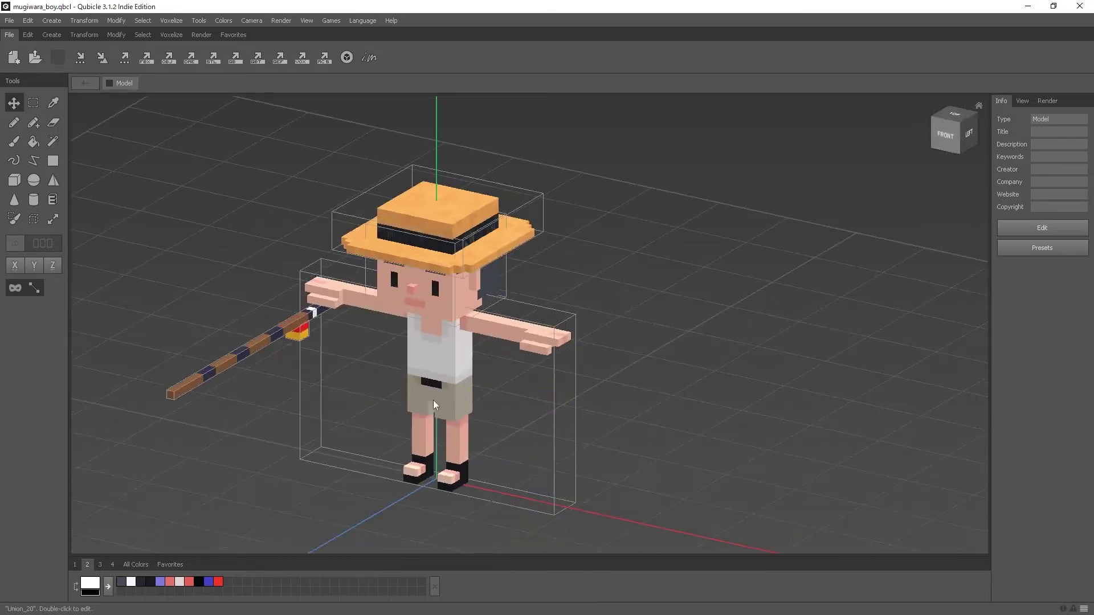
{"action": "double_click", "coordinate": [444, 373]}
{"action": "right_click_drag", "start_coordinate": [622, 395], "coordinate": [588, 330]}
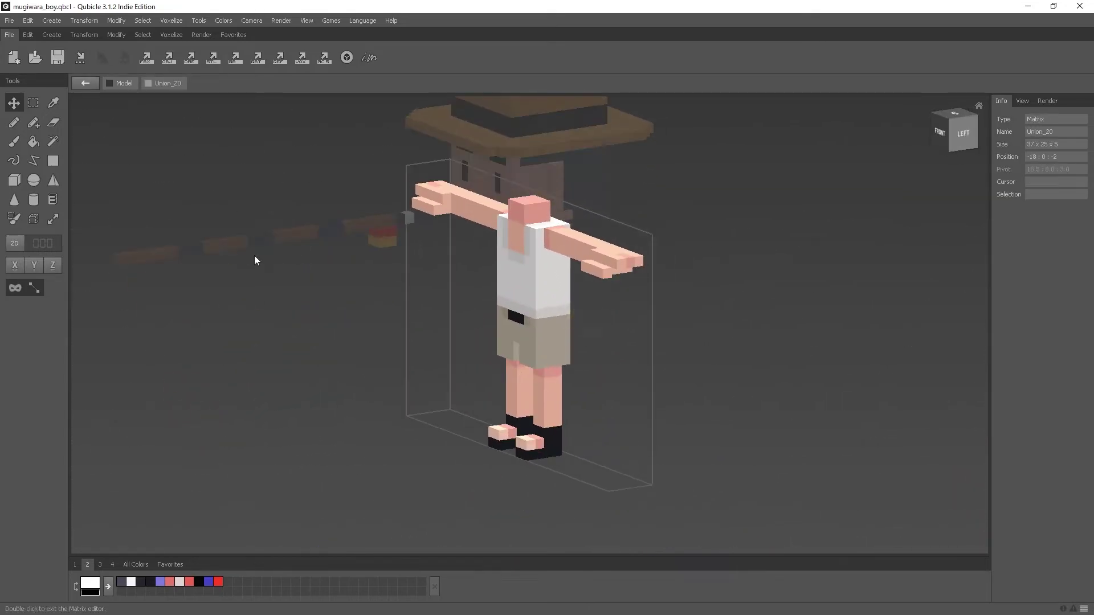
{"action": "left_click", "coordinate": [34, 122]}
{"action": "scroll", "coordinate": [423, 311], "scroll_direction": "up", "scroll_amount": 2}
{"action": "scroll", "coordinate": [393, 280], "scroll_direction": "up", "scroll_amount": 1}
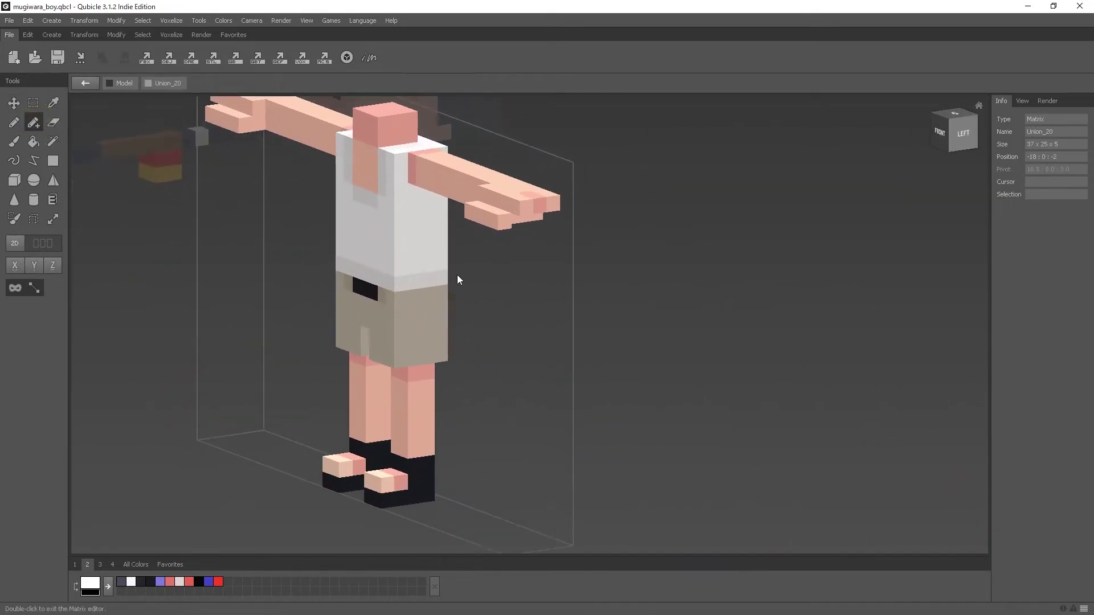
{"action": "key", "text": "alt"}
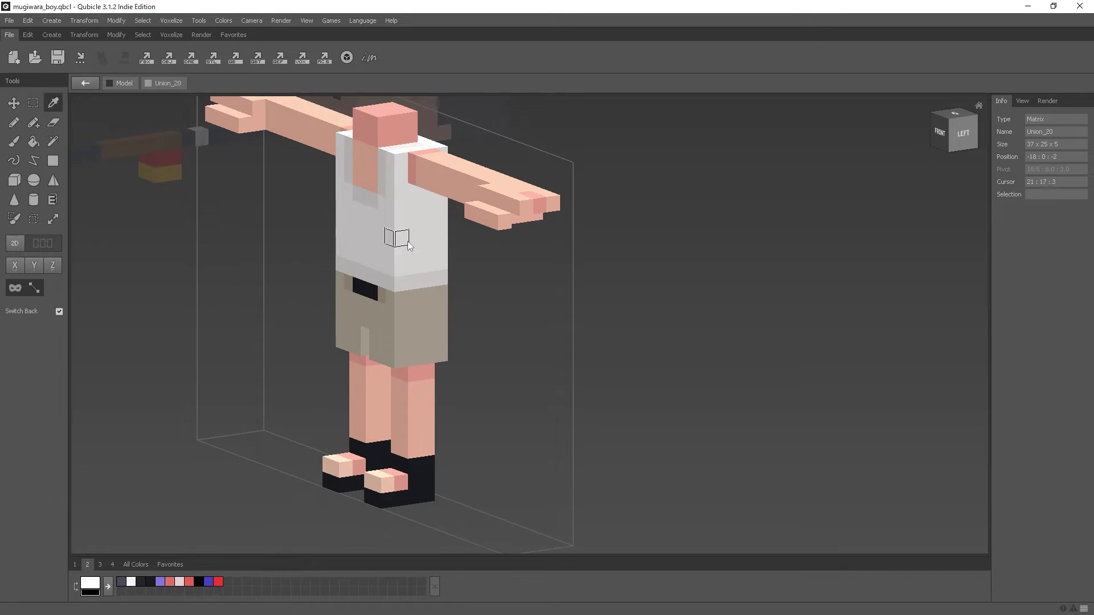
{"action": "left_click", "coordinate": [393, 238]}
{"action": "left_click", "coordinate": [383, 193]}
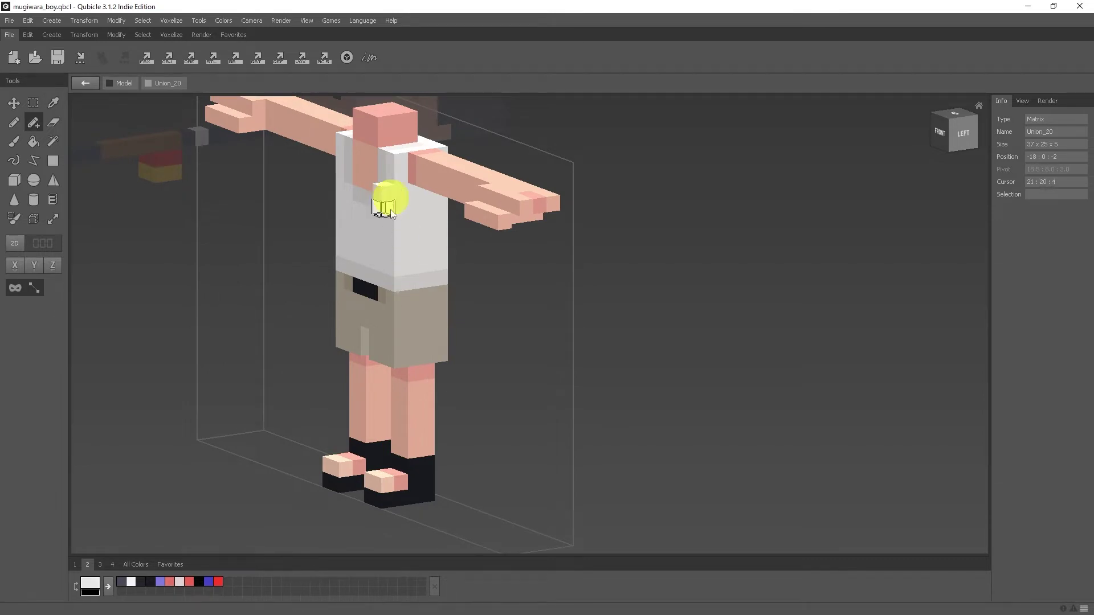
{"action": "left_click", "coordinate": [392, 223]}
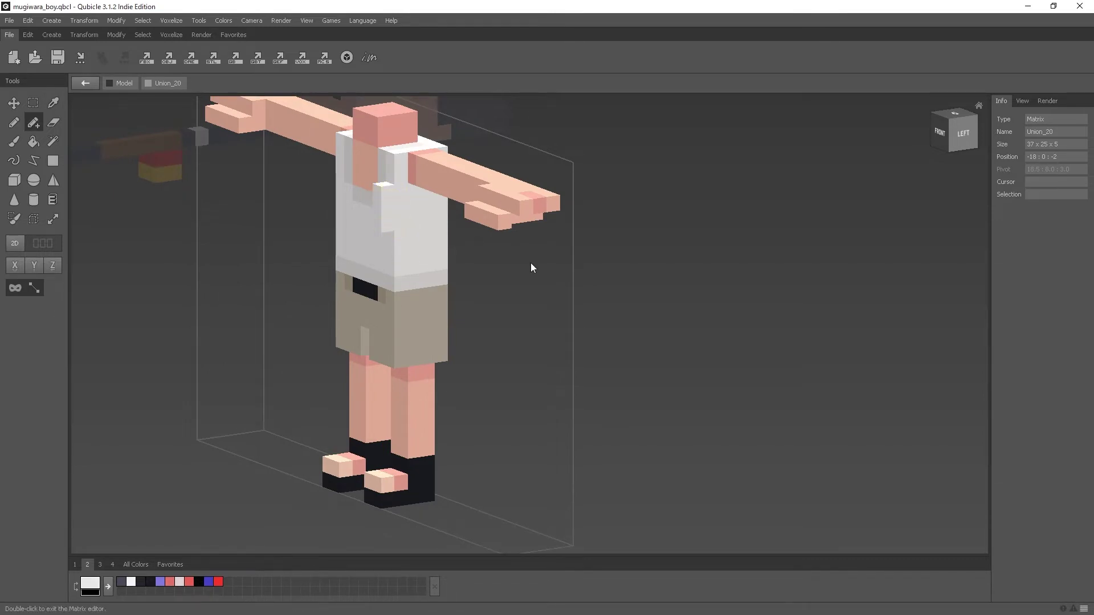
Select voxel blocks on the shirt's side from the left view, then clear the selection
{"action": "left_click", "coordinate": [33, 102]}
{"action": "right_click_drag", "start_coordinate": [419, 182], "coordinate": [541, 226]}
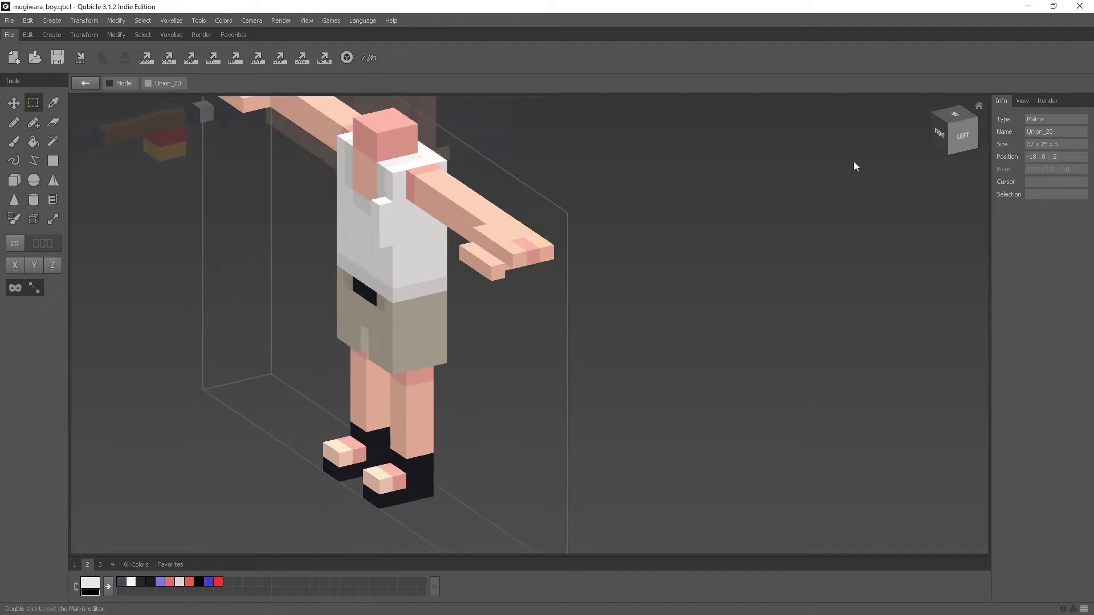
{"action": "right_click_drag", "start_coordinate": [854, 162], "coordinate": [756, 176]}
{"action": "right_click_drag", "start_coordinate": [355, 235], "coordinate": [419, 227]}
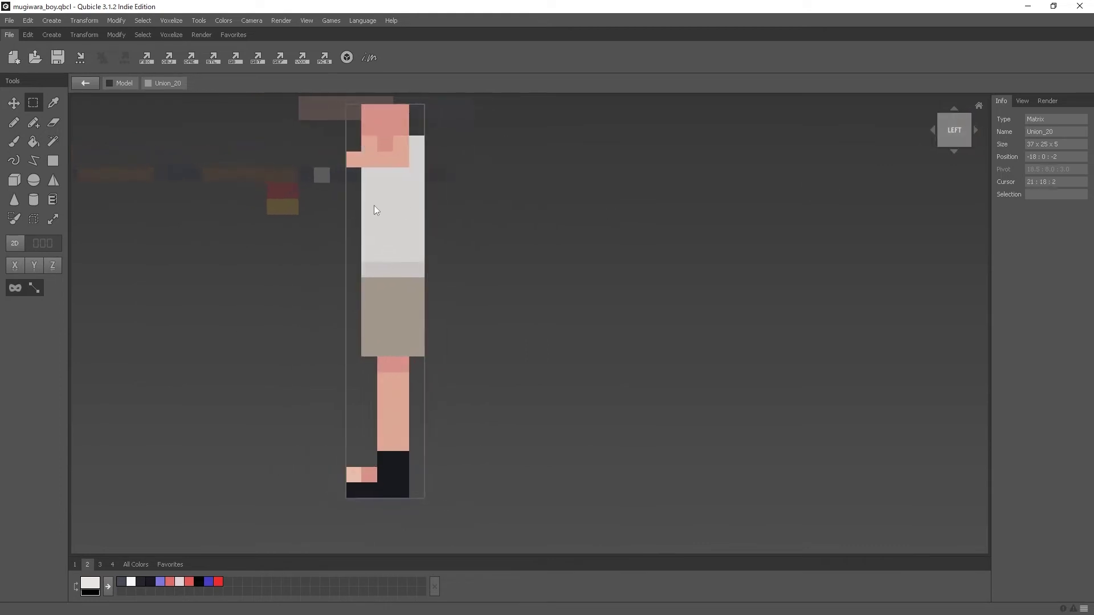
{"action": "left_click_drag", "start_coordinate": [371, 206], "coordinate": [367, 259]}
{"action": "right_click_drag", "start_coordinate": [514, 237], "coordinate": [621, 237]}
{"action": "left_click", "coordinate": [973, 134]}
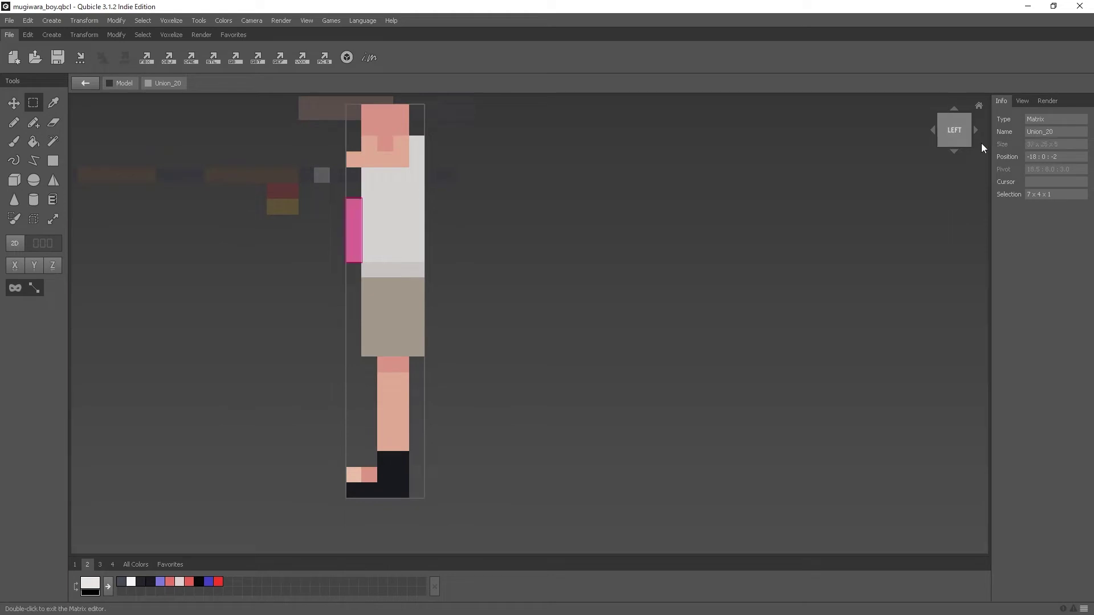
{"action": "mouse_move", "coordinate": [713, 100]}
{"action": "right_mouse_down"}
{"action": "mouse_move", "coordinate": [552, 215]}
{"action": "mouse_move", "coordinate": [590, 246]}
{"action": "right_mouse_up"}
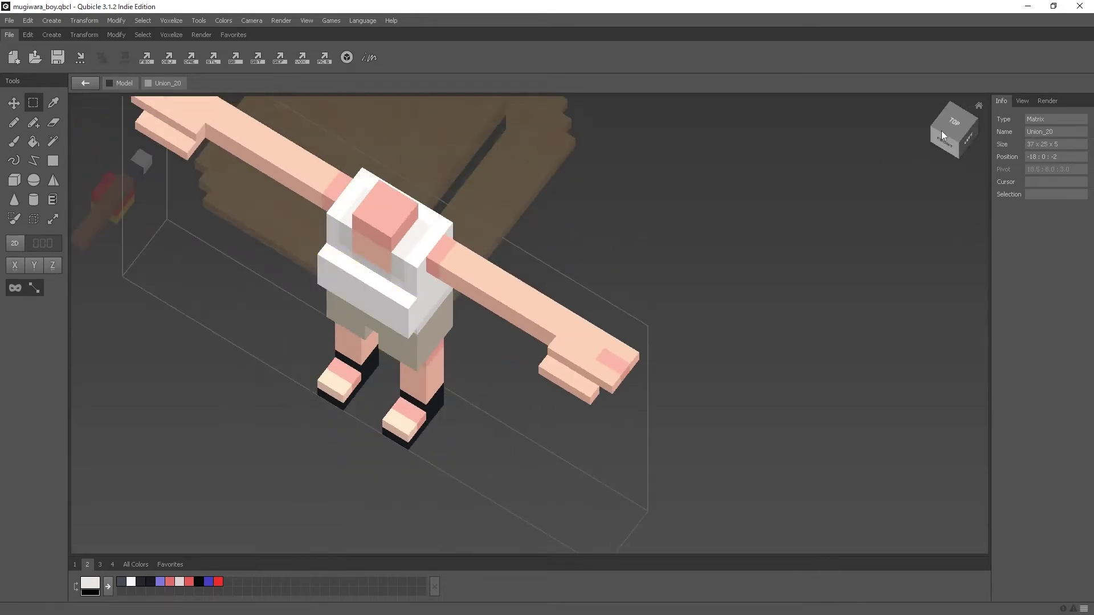
{"action": "left_click", "coordinate": [405, 305]}
{"action": "left_click", "coordinate": [677, 195]}
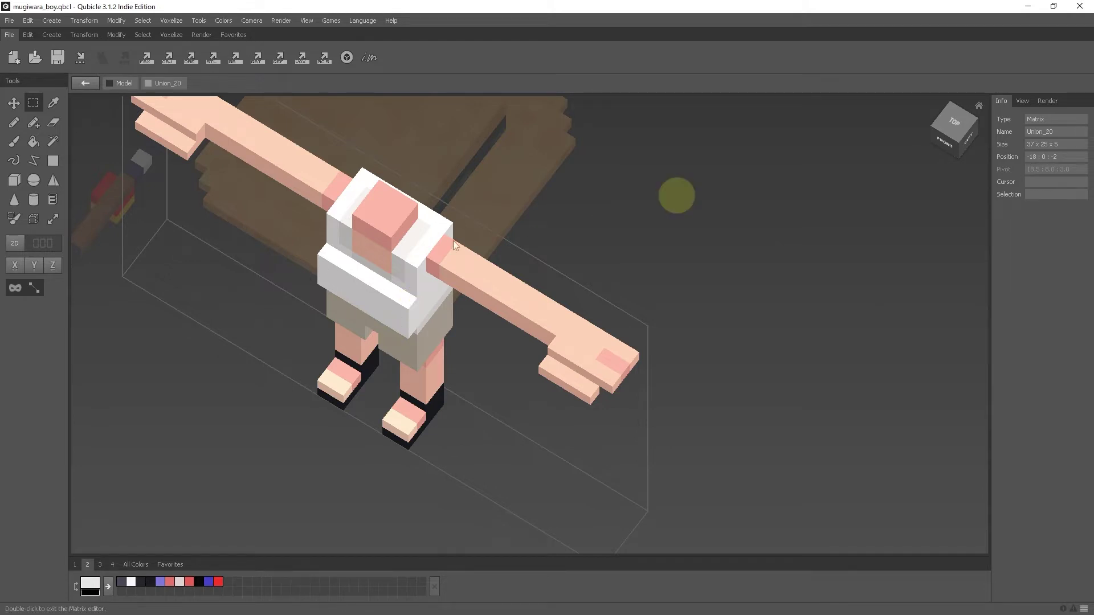
Enable X-axis mirroring and select the shirt's shoulder rows, then clear the selection
{"action": "left_click", "coordinate": [15, 266]}
{"action": "right_click_drag", "start_coordinate": [459, 271], "coordinate": [609, 233]}
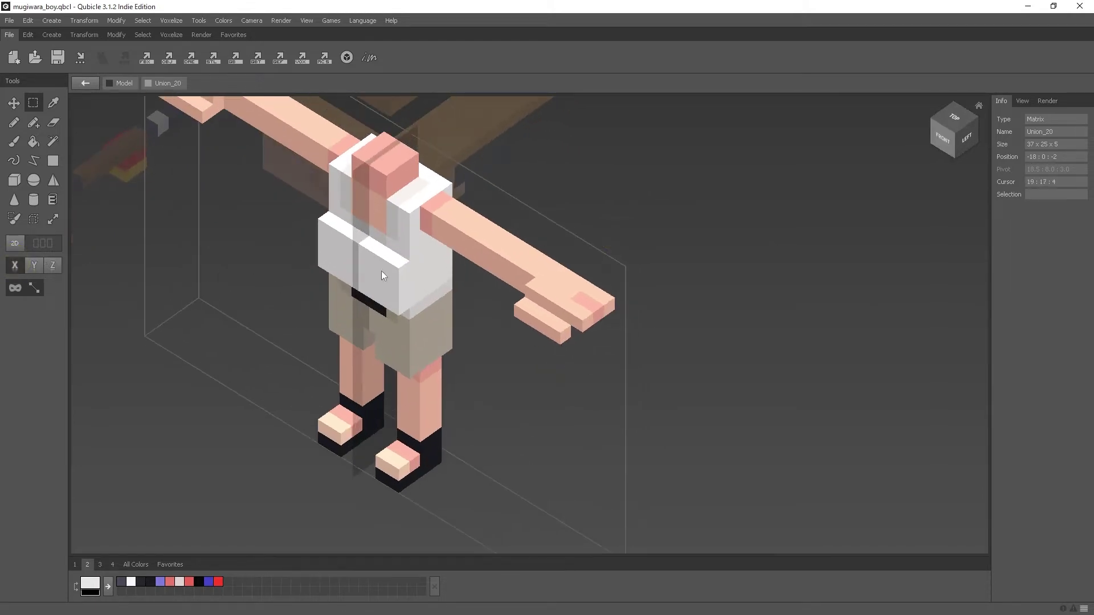
{"action": "mouse_move", "coordinate": [382, 276]}
{"action": "left_mouse_down"}
{"action": "mouse_move", "coordinate": [402, 269]}
{"action": "mouse_move", "coordinate": [435, 312]}
{"action": "left_mouse_up"}
{"action": "mouse_move", "coordinate": [553, 365]}
{"action": "right_mouse_down"}
{"action": "mouse_move", "coordinate": [576, 335]}
{"action": "mouse_move", "coordinate": [563, 324]}
{"action": "right_mouse_up"}
{"action": "left_click", "coordinate": [517, 265]}
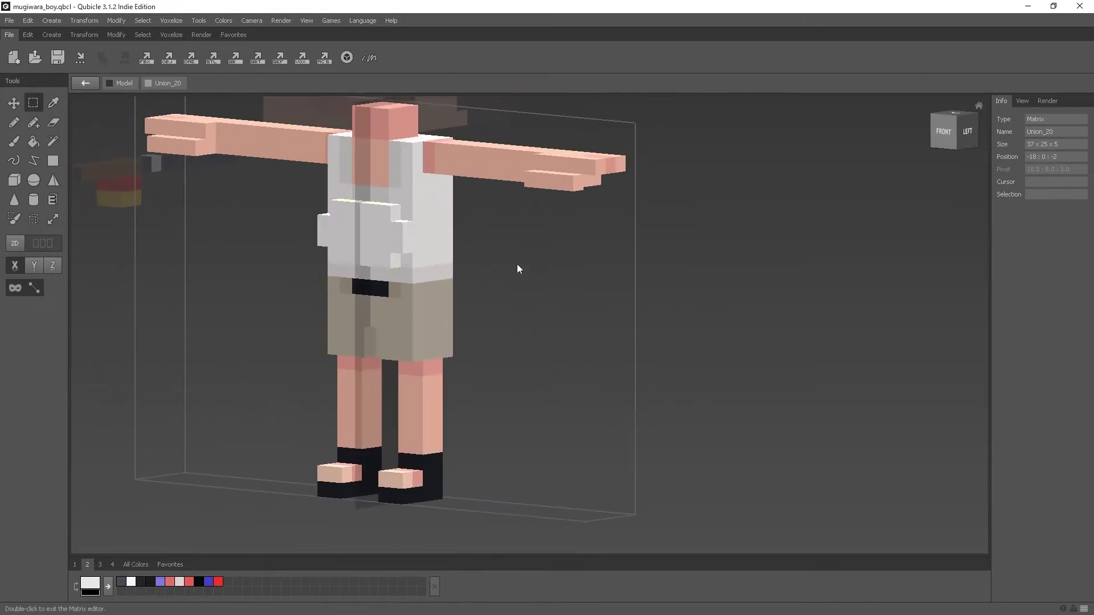
Select and deselect a voxel strip beside the shirt, then exit to the whole model
{"action": "mouse_move", "coordinate": [518, 264]}
{"action": "right_mouse_down"}
{"action": "mouse_move", "coordinate": [603, 282]}
{"action": "mouse_move", "coordinate": [461, 272]}
{"action": "right_mouse_up"}
{"action": "left_click_drag", "start_coordinate": [391, 255], "coordinate": [384, 273]}
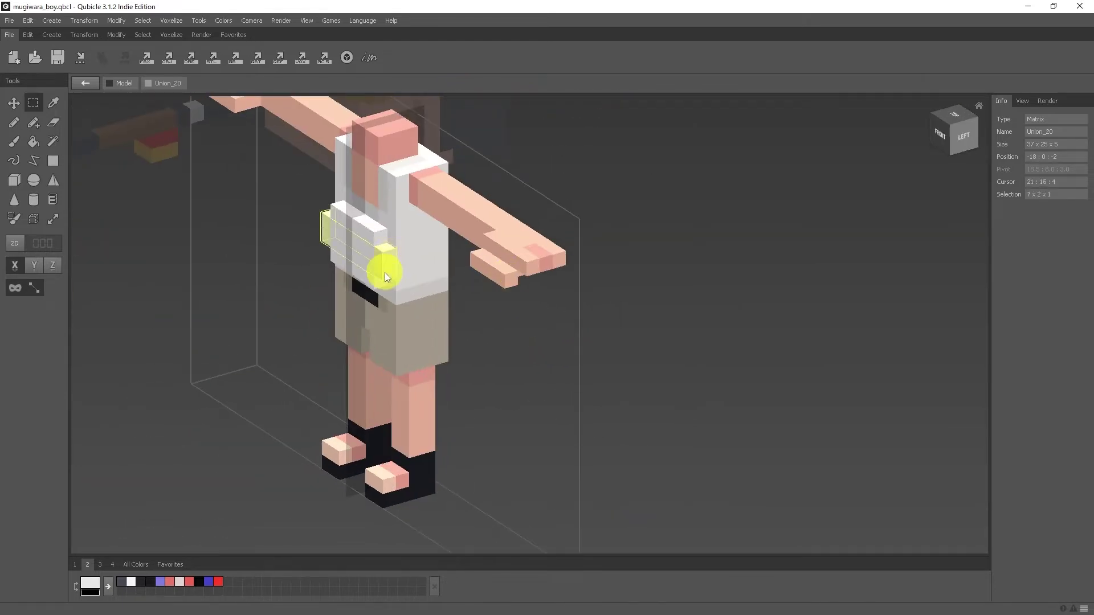
{"action": "mouse_move", "coordinate": [481, 306]}
{"action": "right_mouse_down"}
{"action": "mouse_move", "coordinate": [528, 261]}
{"action": "mouse_move", "coordinate": [494, 274]}
{"action": "right_mouse_up"}
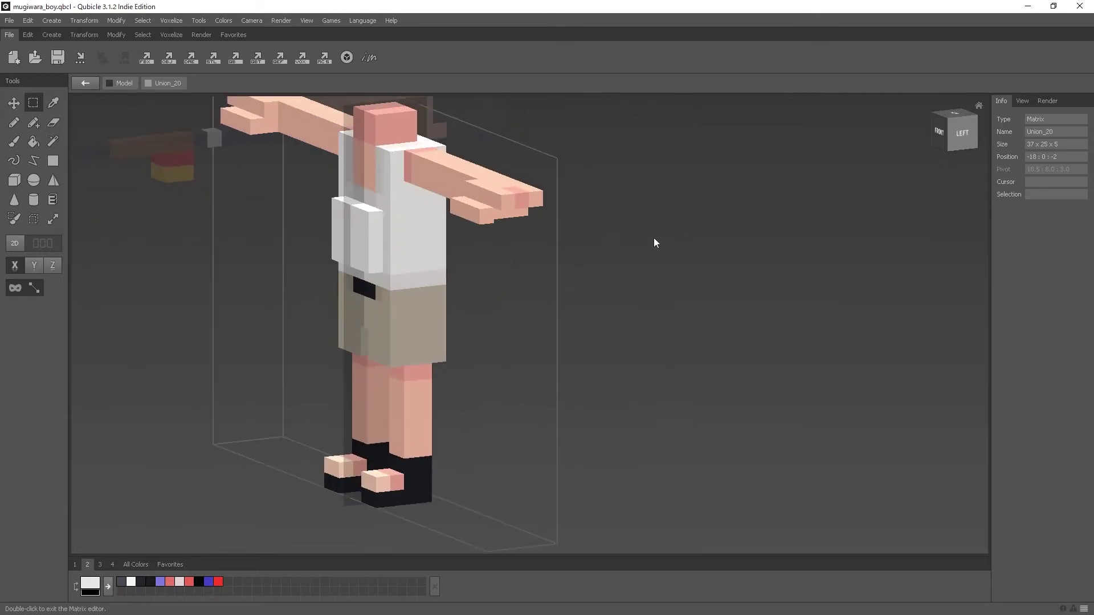
{"action": "left_click", "coordinate": [947, 139]}
{"action": "left_click", "coordinate": [275, 320]}
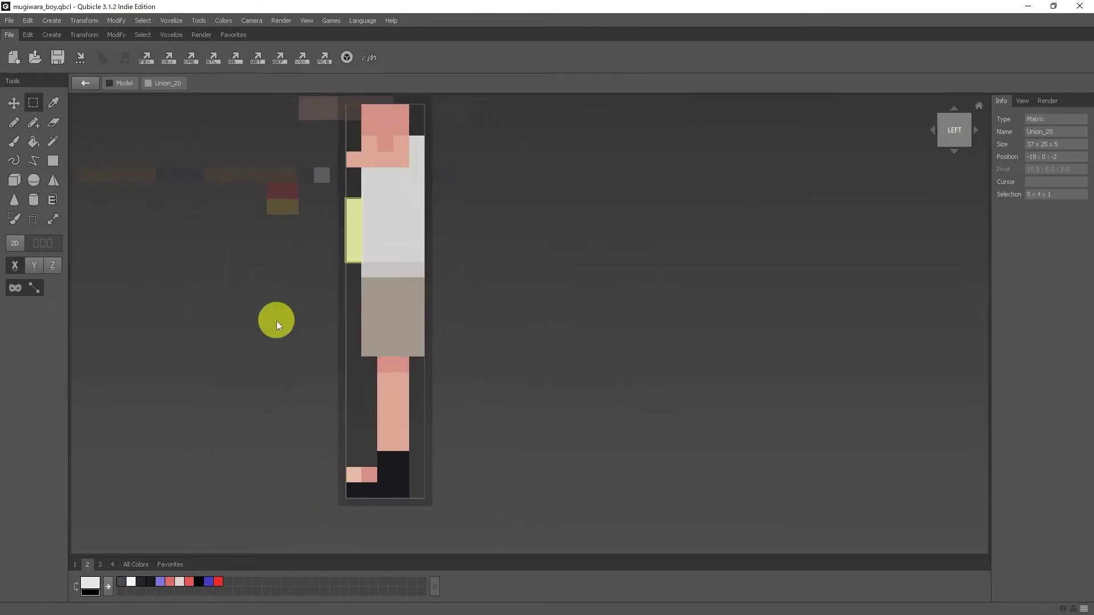
{"action": "left_click", "coordinate": [584, 327]}
{"action": "double_click", "coordinate": [584, 327]}
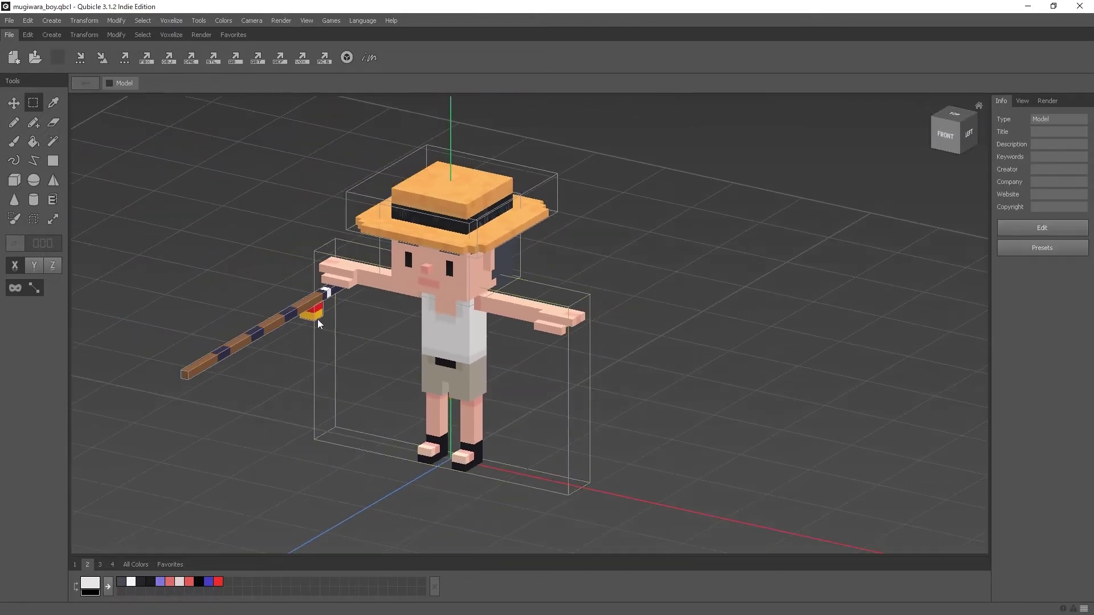
Orbit the fisherman model and open, then leave, the Union_20 body editor
{"action": "mouse_move", "coordinate": [395, 341]}
{"action": "right_mouse_down"}
{"action": "mouse_move", "coordinate": [455, 337]}
{"action": "mouse_move", "coordinate": [387, 330]}
{"action": "right_mouse_up"}
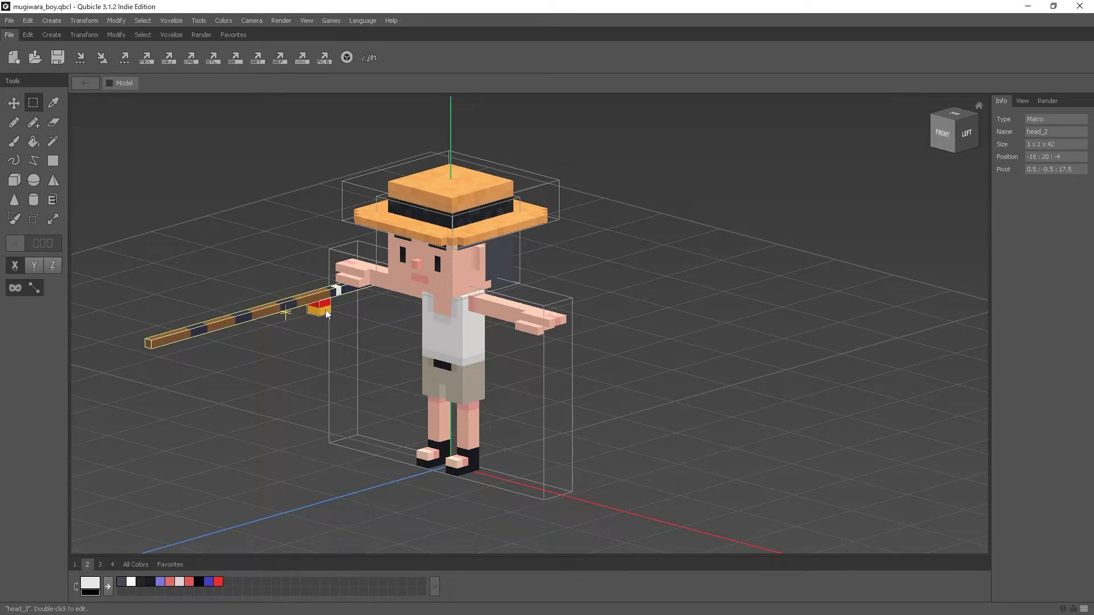
{"action": "right_click_drag", "start_coordinate": [309, 333], "coordinate": [333, 331]}
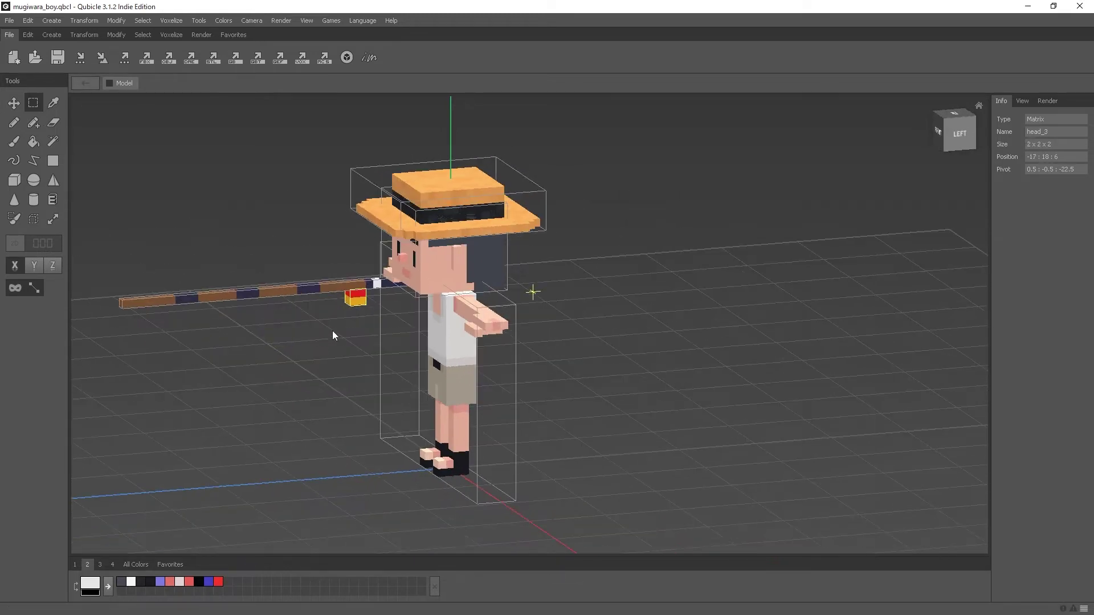
{"action": "left_click_drag", "start_coordinate": [353, 313], "coordinate": [276, 251]}
{"action": "double_click", "coordinate": [450, 351]}
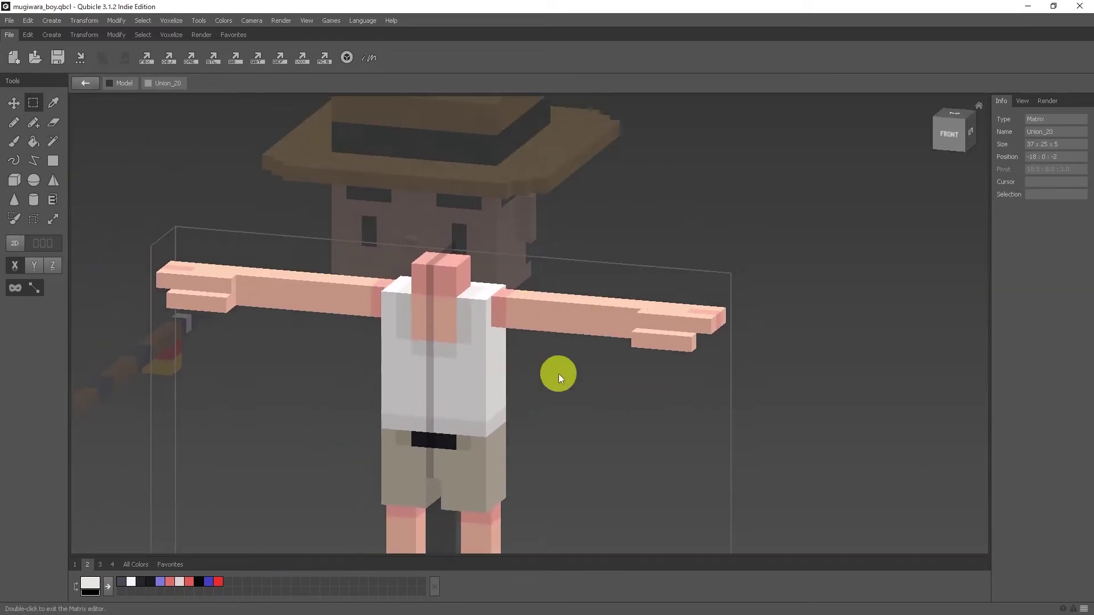
{"action": "double_click", "coordinate": [558, 374]}
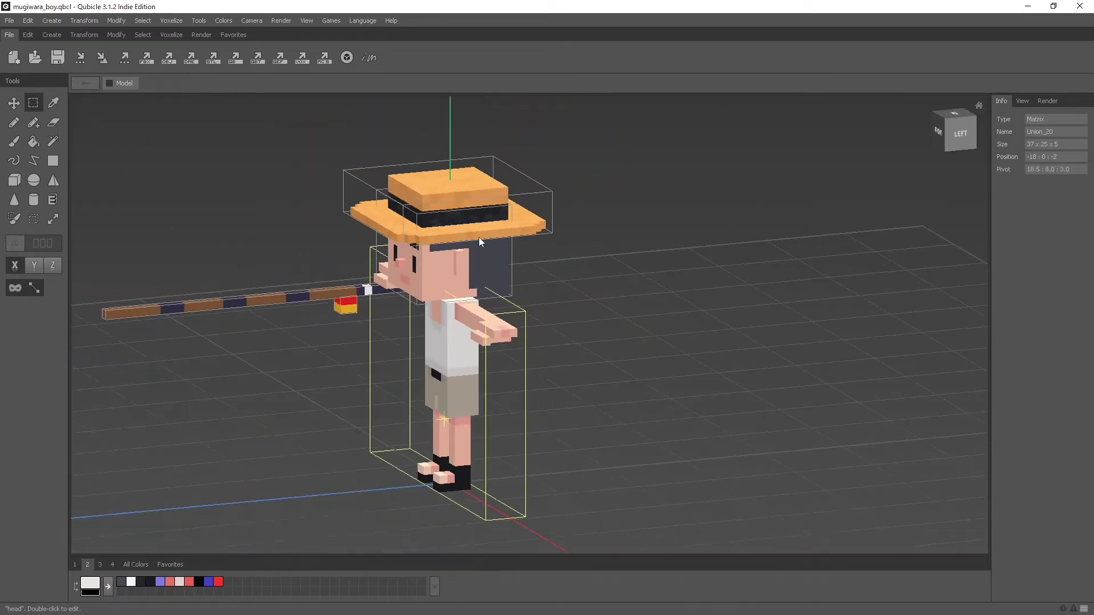
Inspect the hat's voxels, then open the fishes folder in File Explorer
{"action": "double_click", "coordinate": [479, 219]}
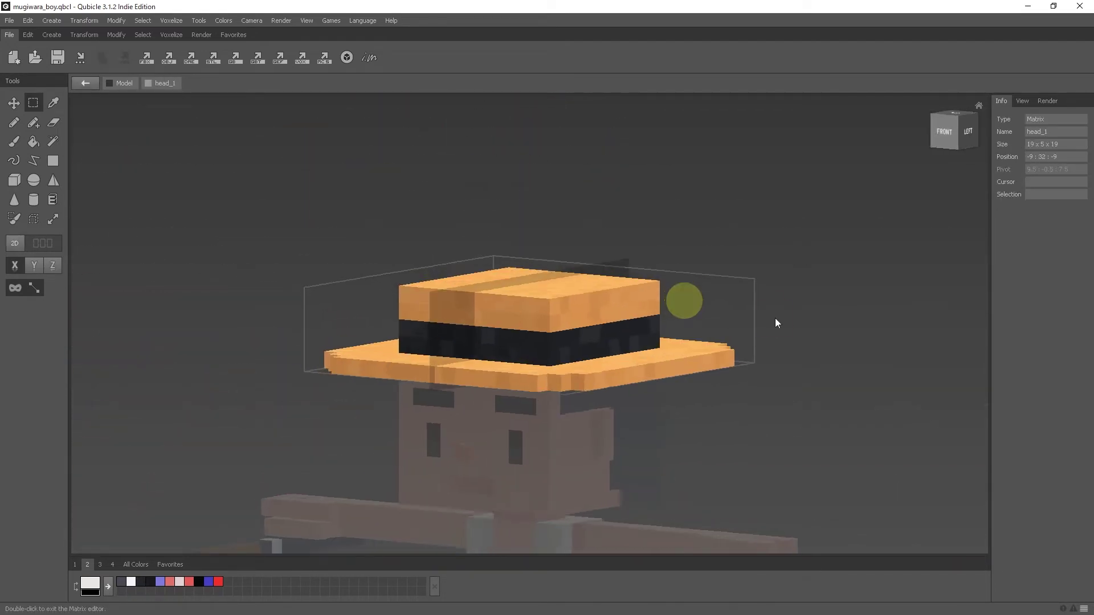
{"action": "double_click", "coordinate": [775, 320]}
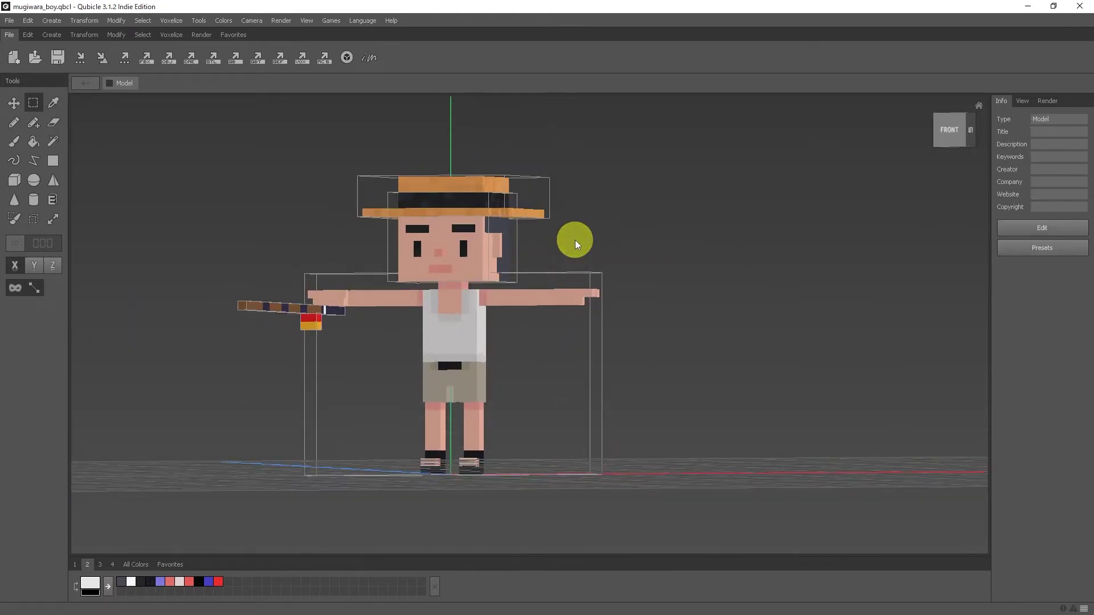
{"action": "key", "text": "alt+Tab"}
{"action": "double_click", "coordinate": [255, 235]}
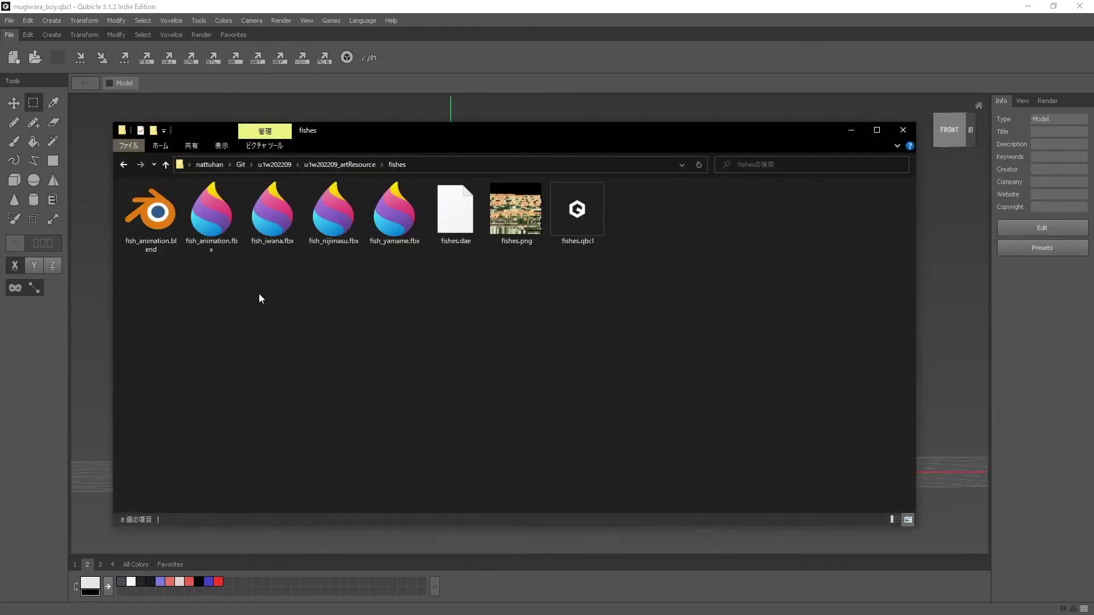
Open fishes.qbcl maximized, then zoom and orbit to inspect the six voxel fish
{"action": "double_click", "coordinate": [590, 224]}
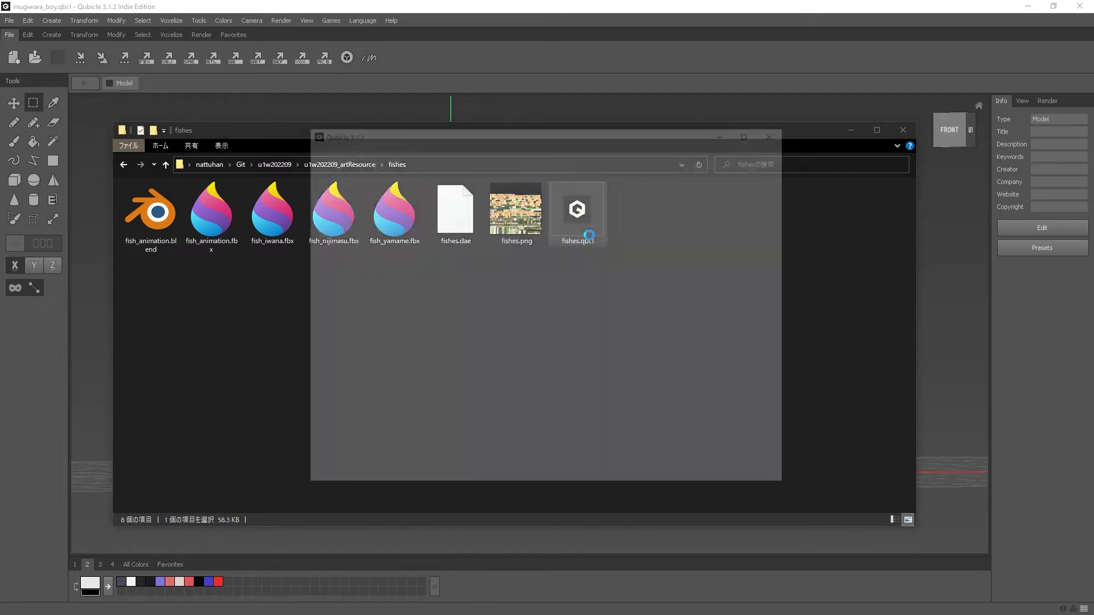
{"action": "left_click", "coordinate": [752, 131]}
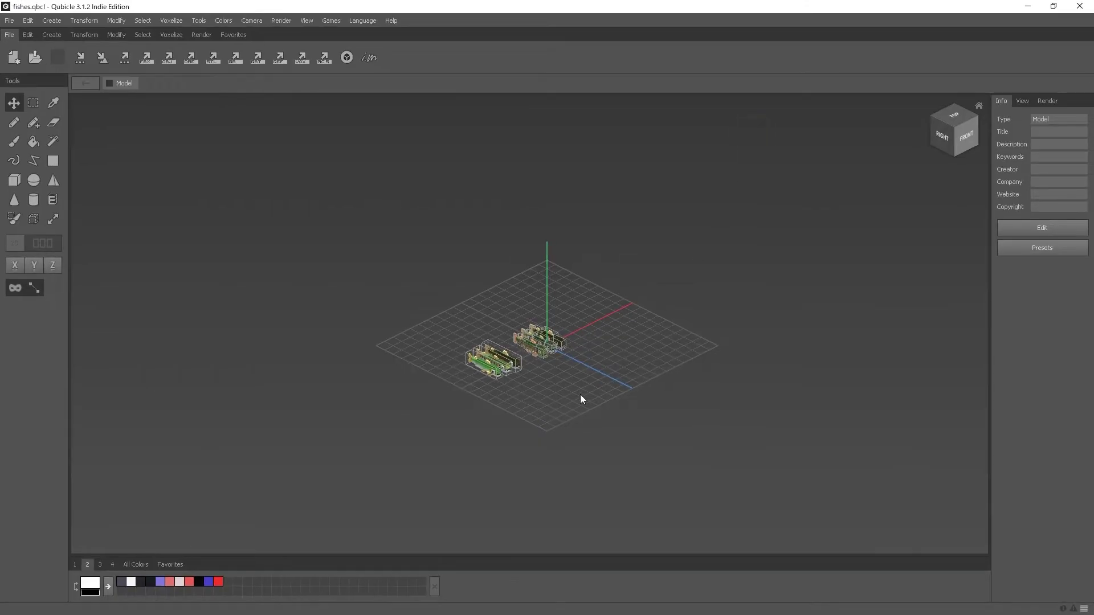
{"action": "scroll", "coordinate": [580, 406], "scroll_direction": "up", "scroll_amount": 5}
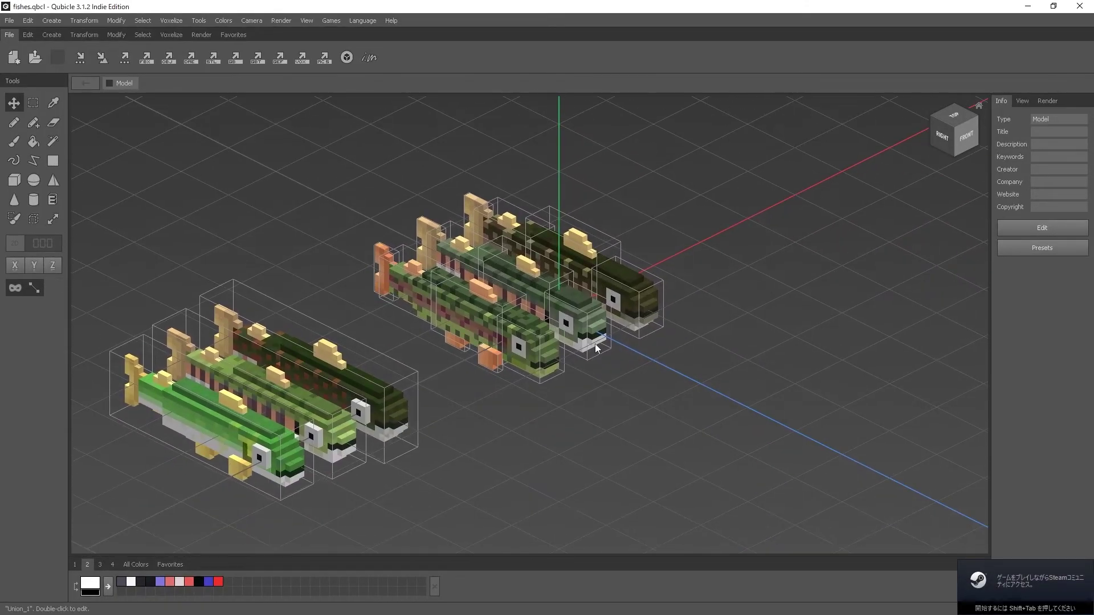
{"action": "mouse_move", "coordinate": [595, 343]}
{"action": "right_mouse_down"}
{"action": "mouse_move", "coordinate": [537, 394]}
{"action": "mouse_move", "coordinate": [456, 396]}
{"action": "mouse_move", "coordinate": [396, 337]}
{"action": "right_mouse_up"}
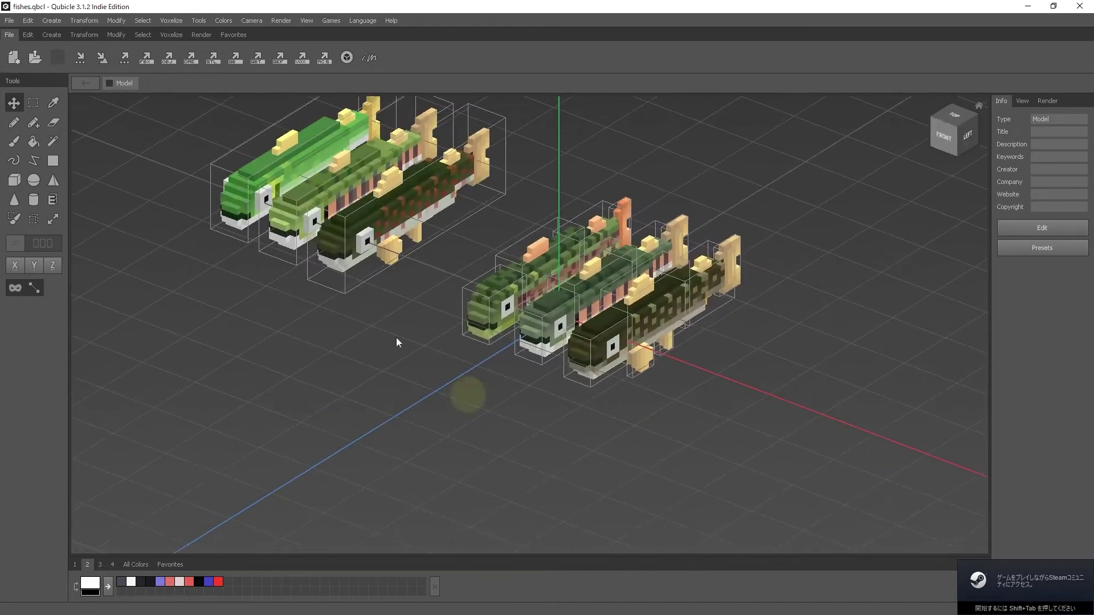
{"action": "mouse_move", "coordinate": [213, 146]}
{"action": "left_mouse_down"}
{"action": "mouse_move", "coordinate": [408, 288]}
{"action": "mouse_move", "coordinate": [386, 335]}
{"action": "left_mouse_up"}
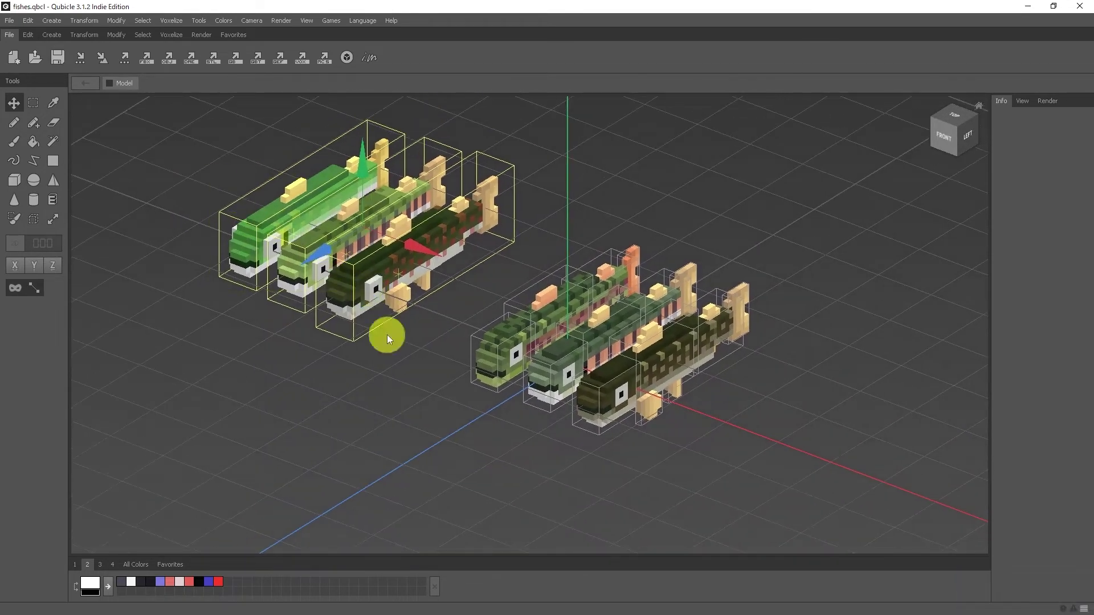
{"action": "middle_click_drag", "start_coordinate": [385, 334], "coordinate": [297, 263]}
{"action": "scroll", "coordinate": [504, 347], "scroll_direction": "up", "scroll_amount": 1}
{"action": "scroll", "coordinate": [507, 341], "scroll_direction": "up", "scroll_amount": 2}
{"action": "scroll", "coordinate": [507, 341], "scroll_direction": "up", "scroll_amount": 1}
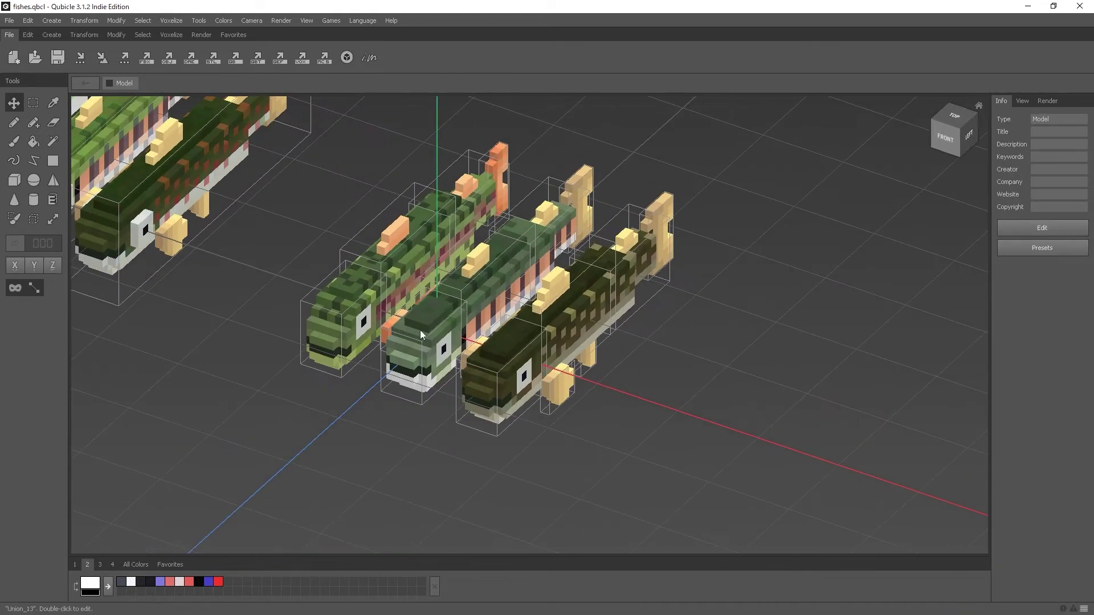
{"action": "mouse_move", "coordinate": [456, 353]}
{"action": "right_mouse_down"}
{"action": "mouse_move", "coordinate": [439, 366]}
{"action": "mouse_move", "coordinate": [530, 376]}
{"action": "mouse_move", "coordinate": [456, 366]}
{"action": "mouse_move", "coordinate": [393, 377]}
{"action": "right_mouse_up"}
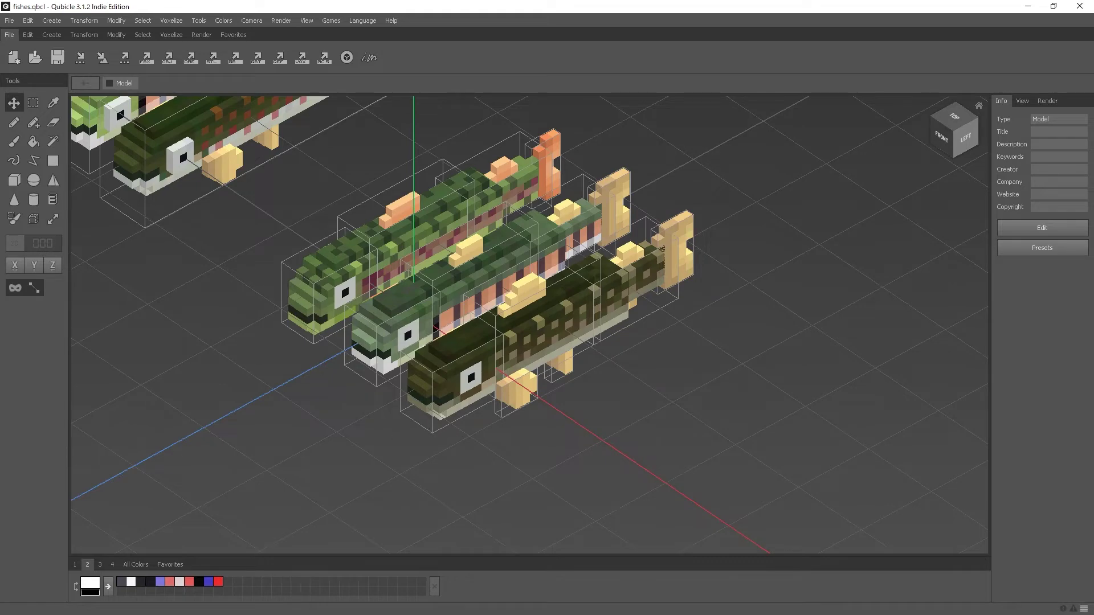
Return to the fishes folder in Explorer and pick fish_animation.blend
{"action": "key", "text": "alt+Tab"}
{"action": "key", "text": "Home"}
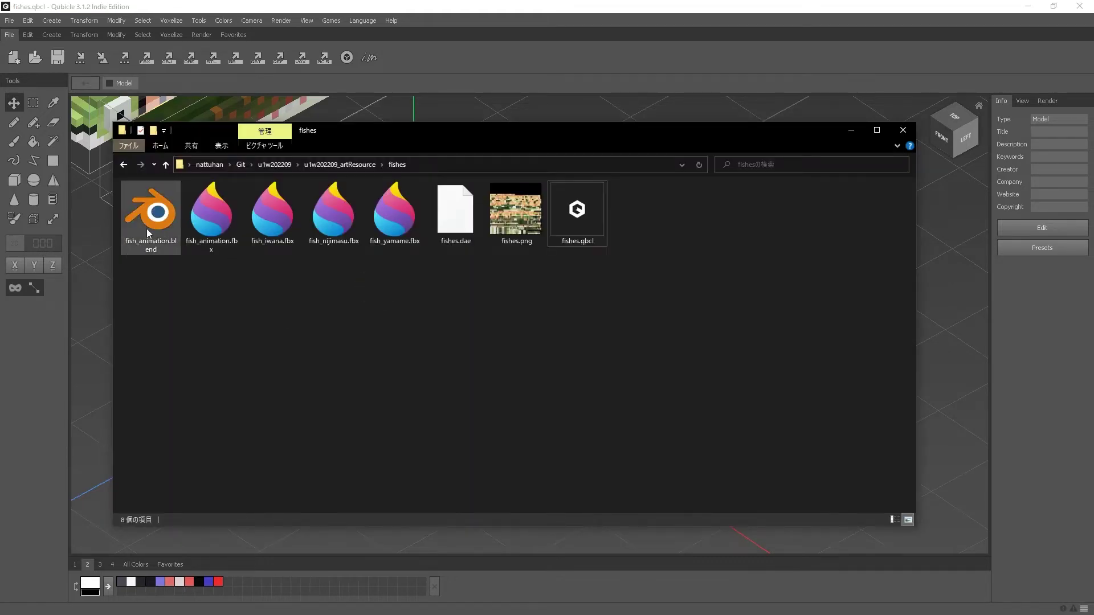
{"action": "key", "text": "alt+Tab"}
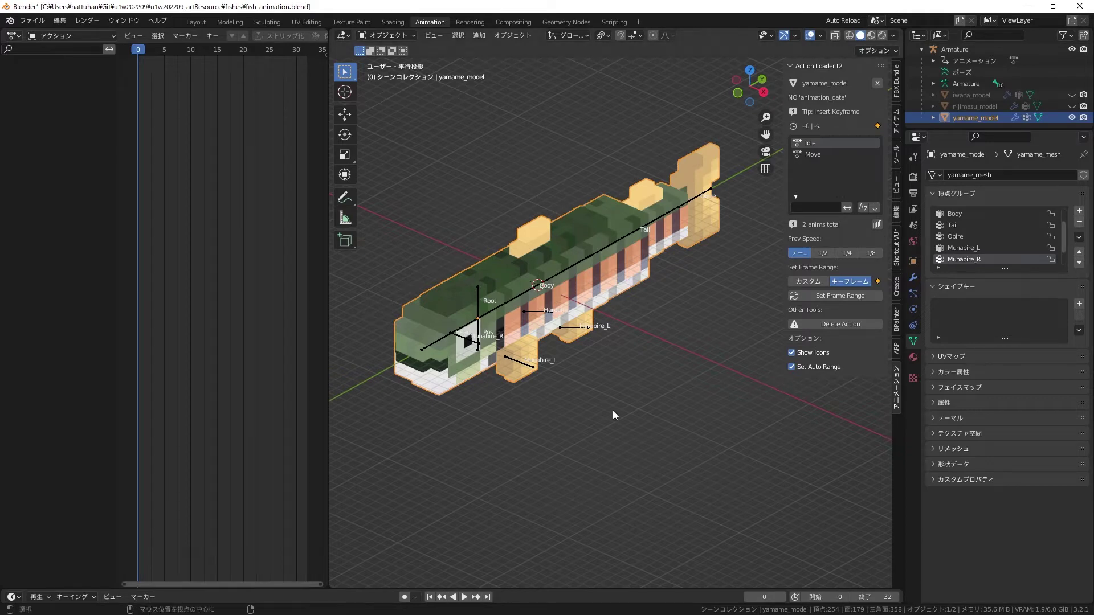
Toggle wireframe on the yamame fish, switch to the Layout workspace and orbit around it
{"action": "key", "text": "z"}
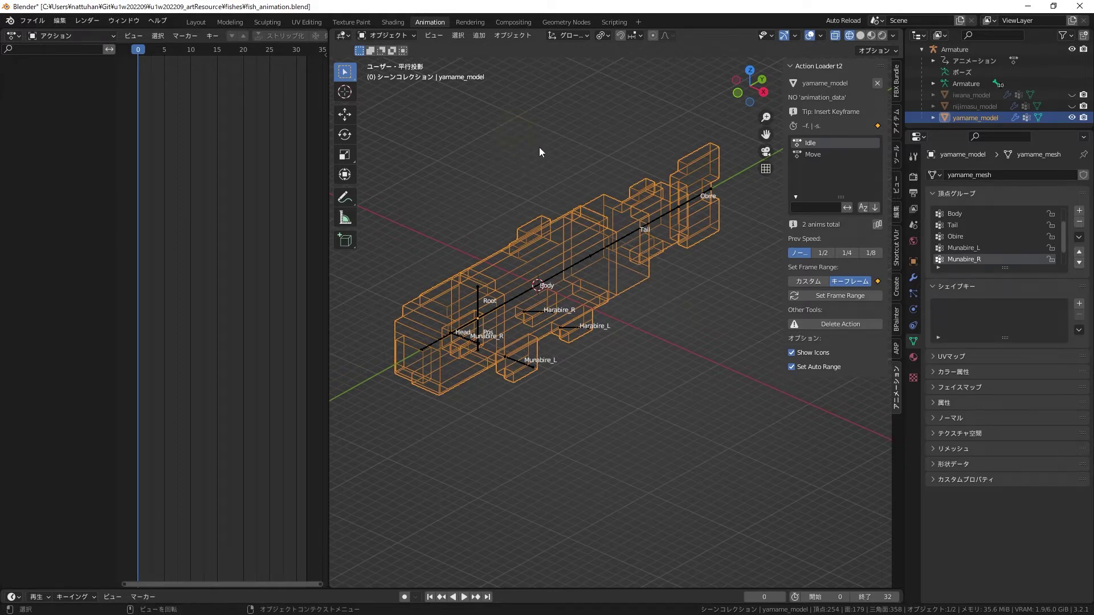
{"action": "right_click_drag", "start_coordinate": [539, 147], "coordinate": [476, 90]}
{"action": "left_click", "coordinate": [188, 24]}
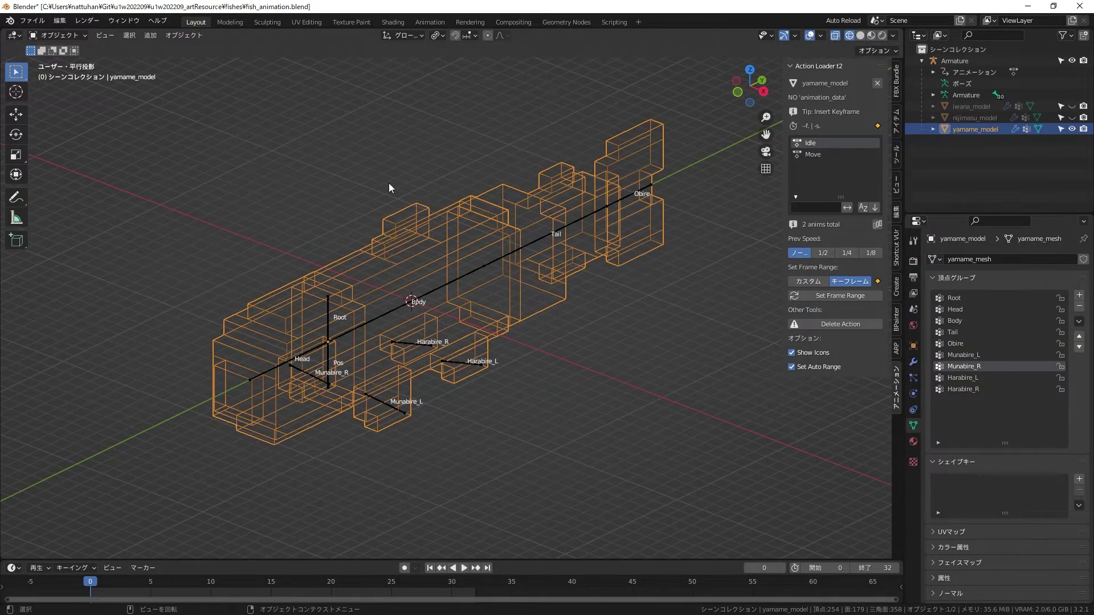
{"action": "scroll", "coordinate": [388, 183], "scroll_direction": "up", "scroll_amount": 1}
{"action": "scroll", "coordinate": [384, 312], "scroll_direction": "up", "scroll_amount": 1}
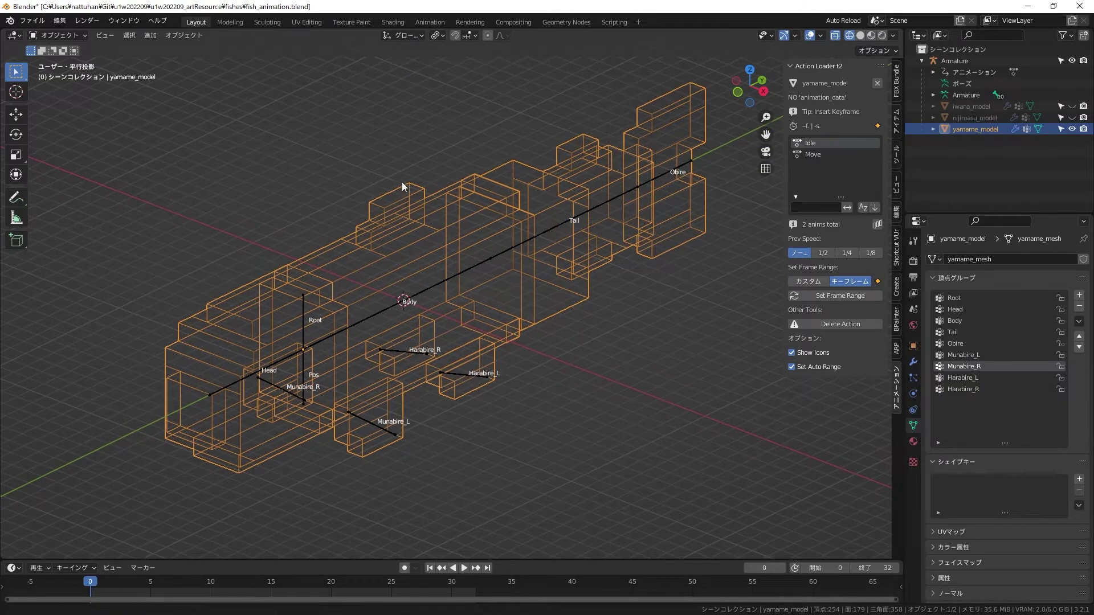
{"action": "middle_click_drag", "start_coordinate": [402, 182], "coordinate": [430, 185]}
Return the fish to solid shading, deselect it and zoom out to review it
{"action": "key", "text": "z"}
{"action": "left_click", "coordinate": [546, 196]}
{"action": "scroll", "coordinate": [415, 175], "scroll_direction": "down", "scroll_amount": 2, "text": "alt"}
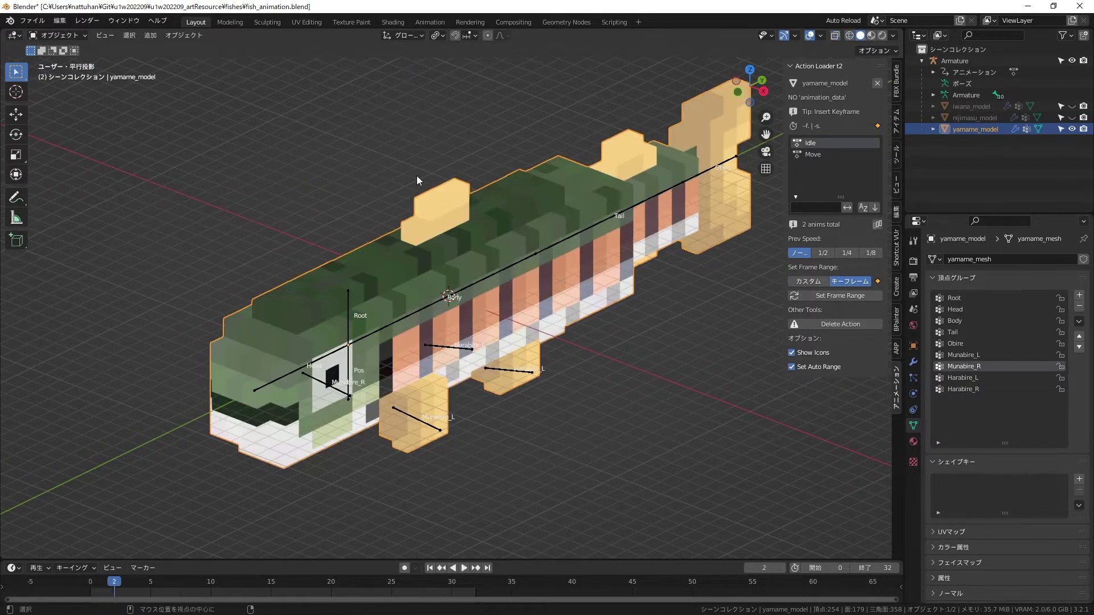
{"action": "scroll", "coordinate": [416, 175], "scroll_direction": "up", "scroll_amount": 2, "text": "alt"}
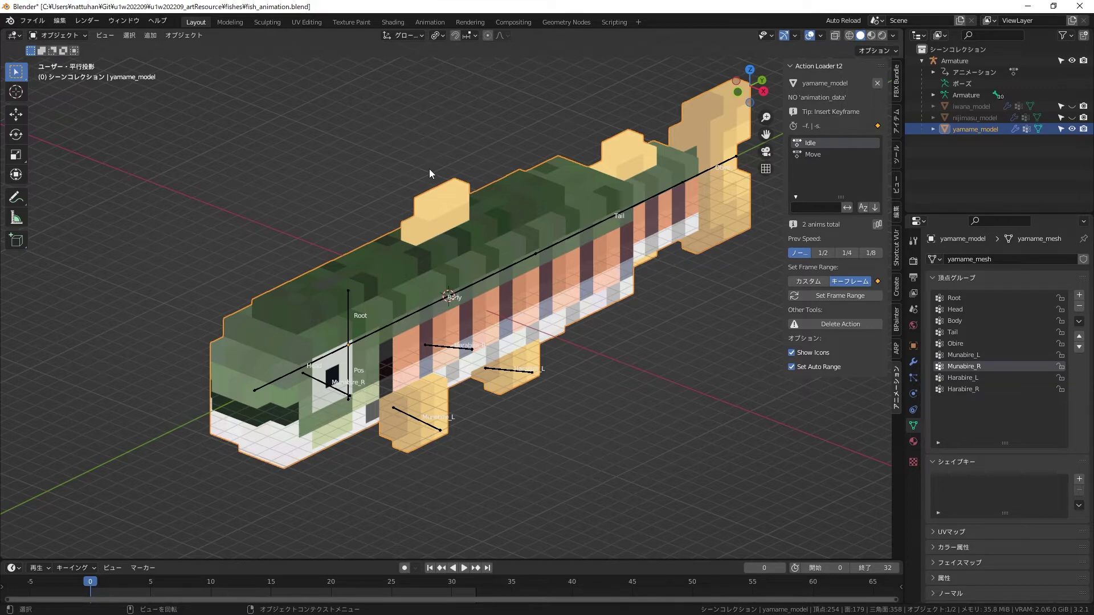
{"action": "scroll", "coordinate": [445, 164], "scroll_direction": "down", "scroll_amount": 3}
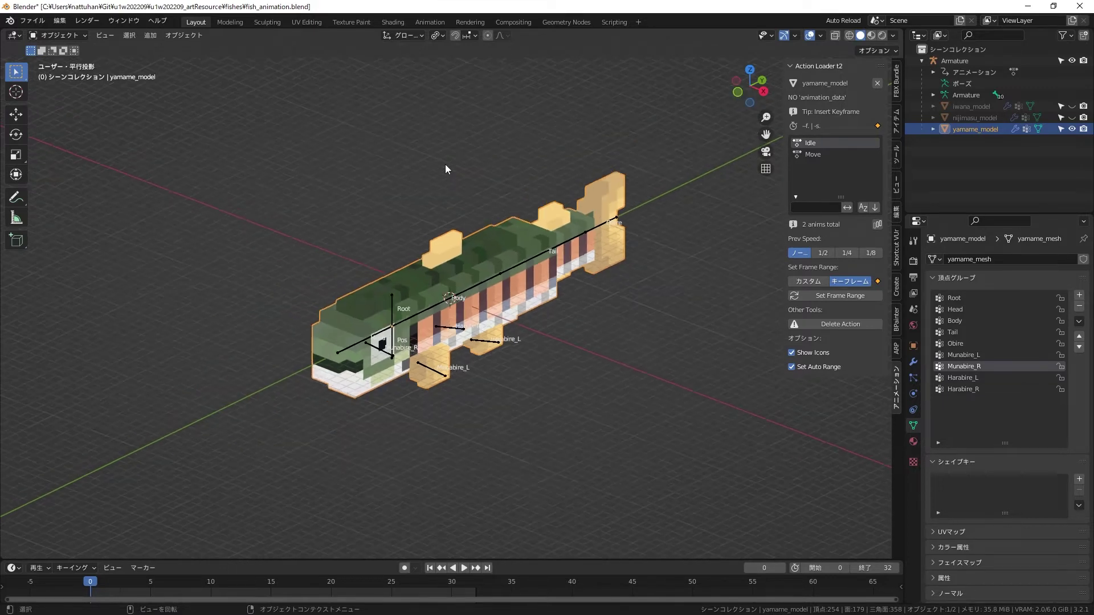
{"action": "left_click", "coordinate": [450, 167]}
{"action": "scroll", "coordinate": [476, 185], "scroll_direction": "down", "scroll_amount": 1}
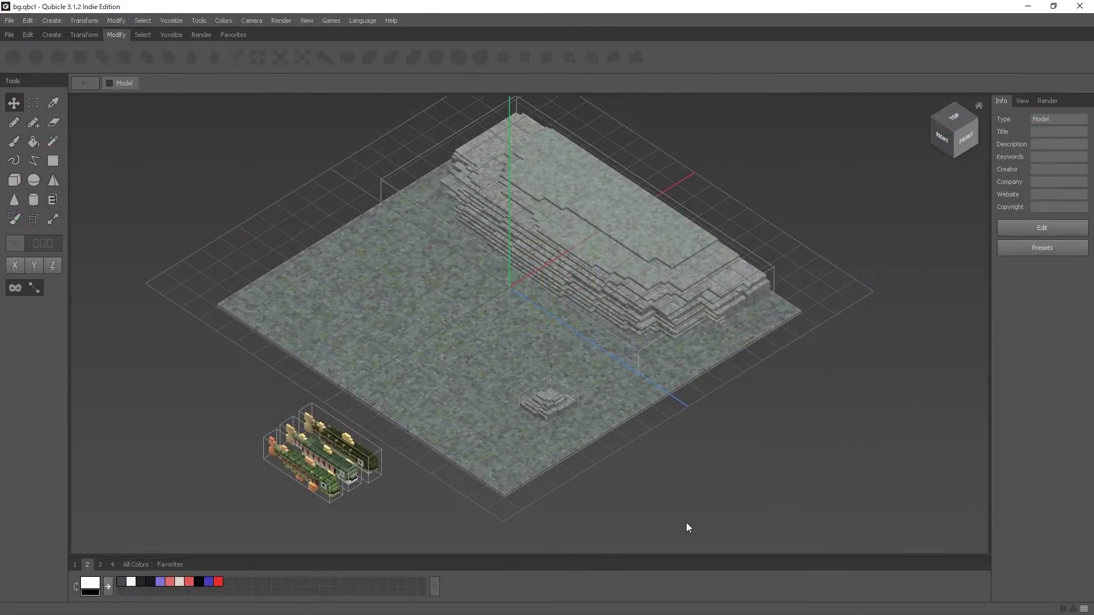
Orbit the bg terrain scene, selecting the small rock and the Box_1 cliff matrix
{"action": "right_click_drag", "start_coordinate": [686, 522], "coordinate": [545, 438]}
{"action": "left_click", "coordinate": [542, 406]}
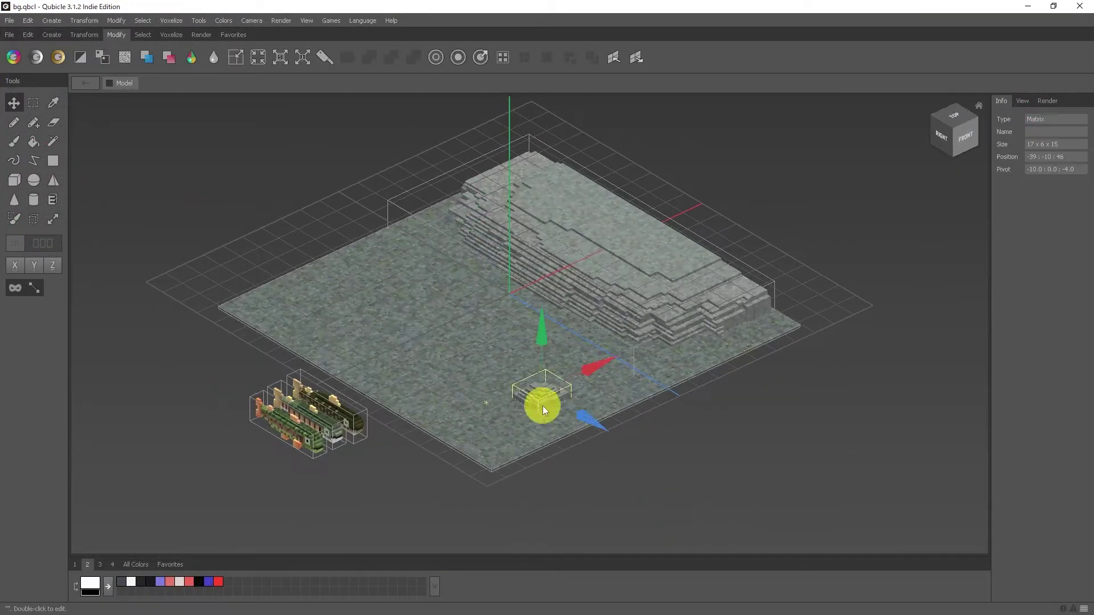
{"action": "scroll", "coordinate": [669, 463], "scroll_direction": "up", "scroll_amount": 5}
{"action": "middle_click_drag", "start_coordinate": [669, 463], "coordinate": [620, 387]}
{"action": "scroll", "coordinate": [652, 436], "scroll_direction": "up", "scroll_amount": 2}
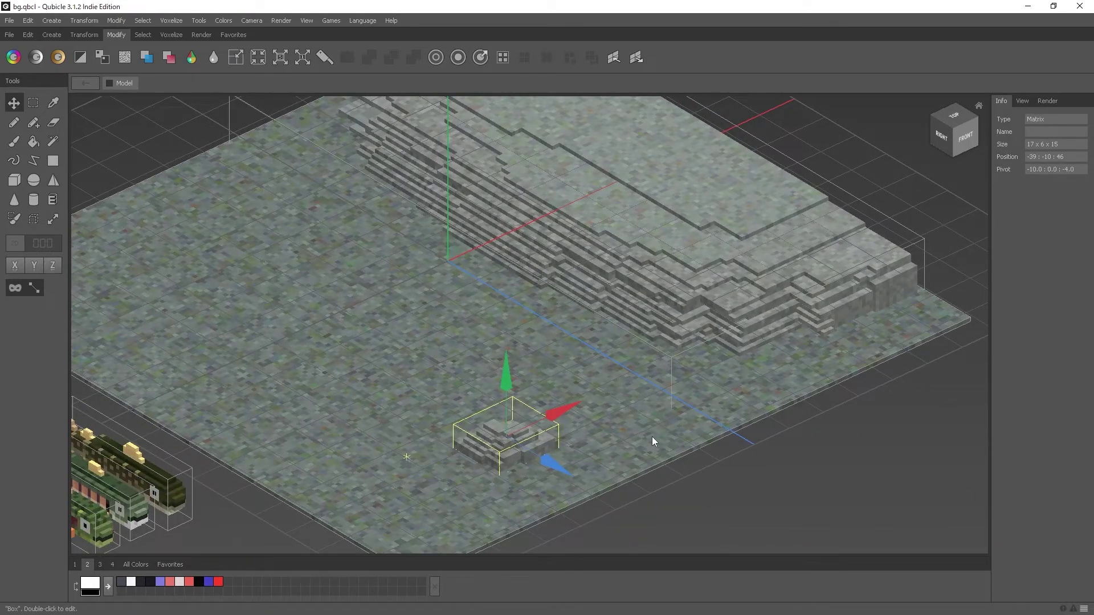
{"action": "right_click_drag", "start_coordinate": [652, 437], "coordinate": [582, 442]}
{"action": "left_click", "coordinate": [498, 450]}
{"action": "right_click_drag", "start_coordinate": [498, 450], "coordinate": [494, 454]}
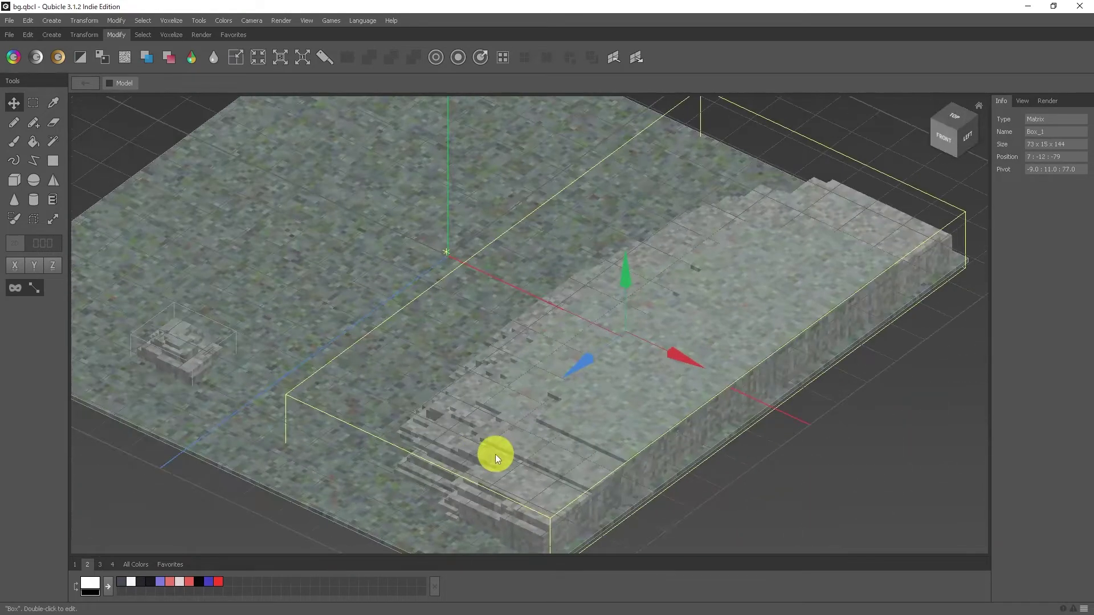
{"action": "right_click_drag", "start_coordinate": [433, 437], "coordinate": [483, 412]}
Edit the 160x1x160 Box floor matrix, select all then clear, and use Rectangle Select
{"action": "double_click", "coordinate": [380, 437]}
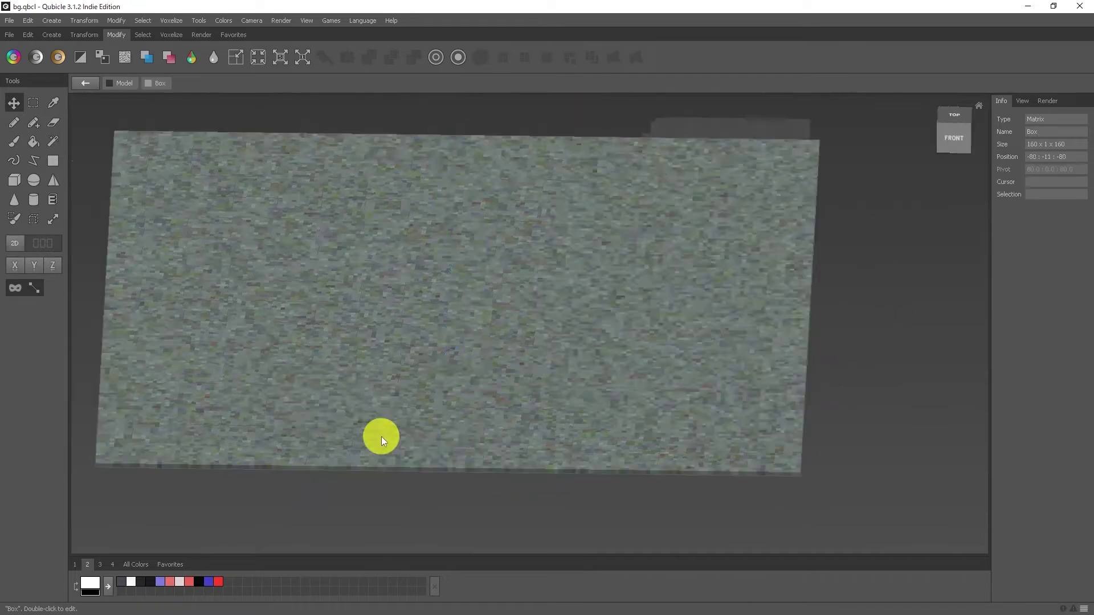
{"action": "mouse_move", "coordinate": [618, 454]}
{"action": "right_mouse_down"}
{"action": "mouse_move", "coordinate": [623, 489]}
{"action": "mouse_move", "coordinate": [641, 500]}
{"action": "mouse_move", "coordinate": [620, 453]}
{"action": "right_mouse_up"}
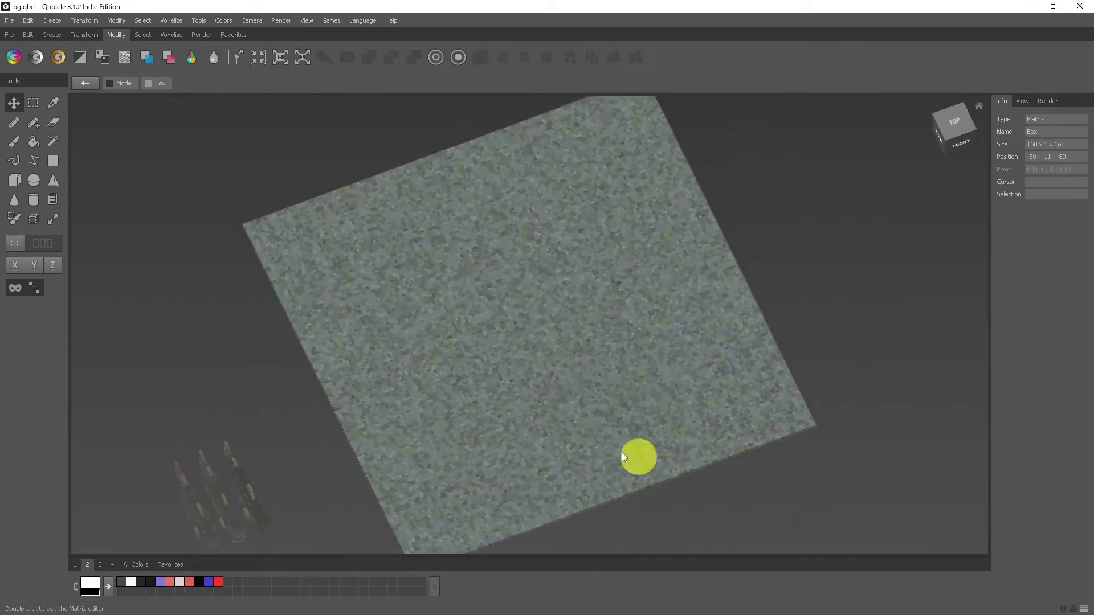
{"action": "key", "text": "ctrl+a"}
{"action": "left_click", "coordinate": [828, 368]}
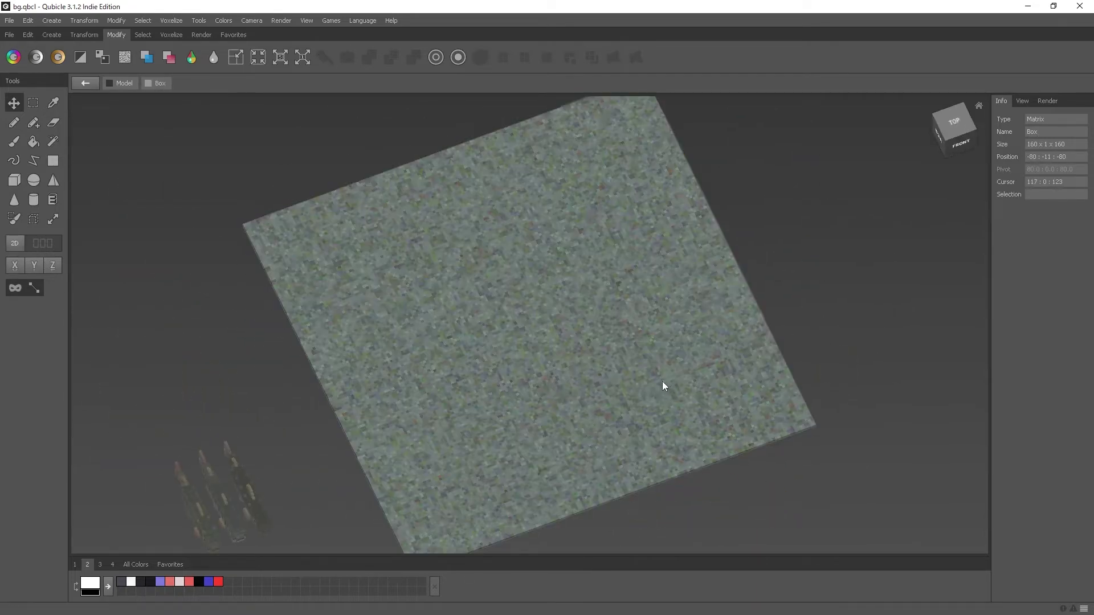
{"action": "right_click_drag", "start_coordinate": [662, 381], "coordinate": [633, 353]}
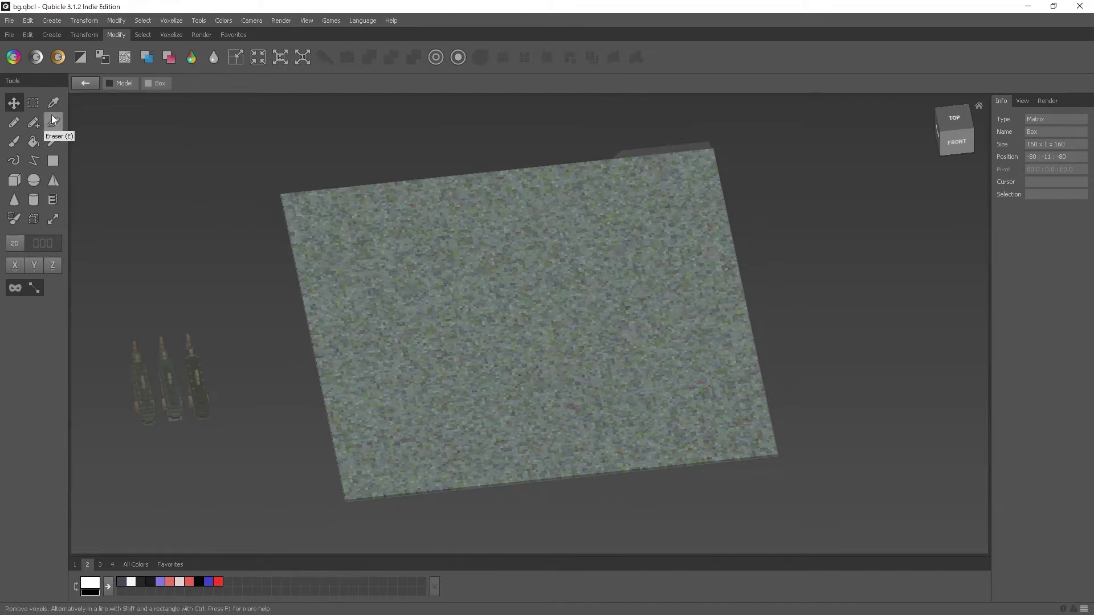
{"action": "left_click", "coordinate": [33, 103]}
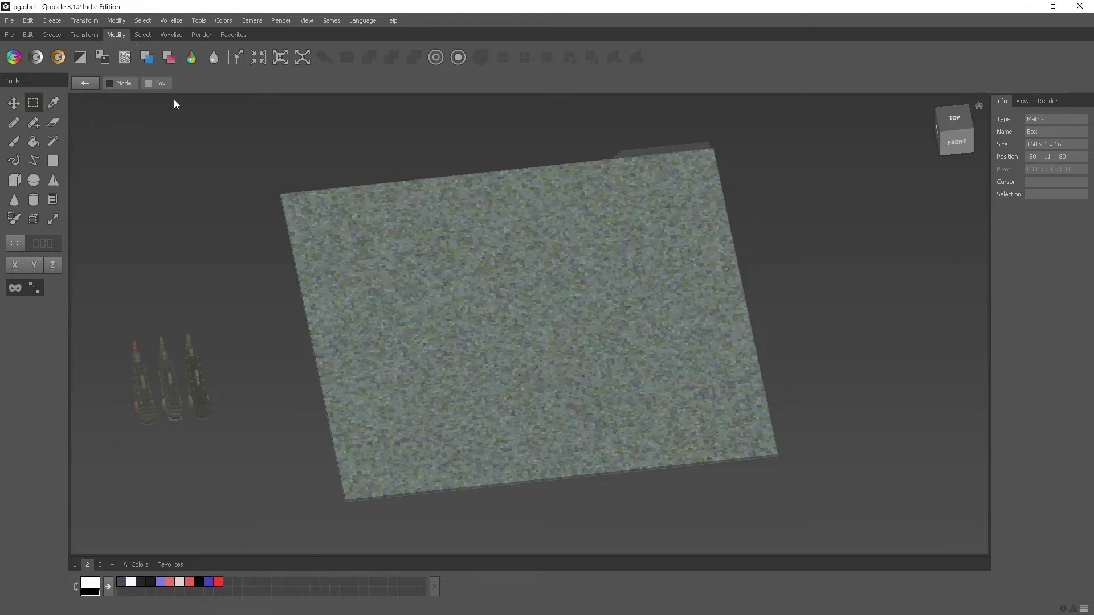
Apply strong monochromatic Add Noise to the floor's colours
{"action": "left_click", "coordinate": [124, 61]}
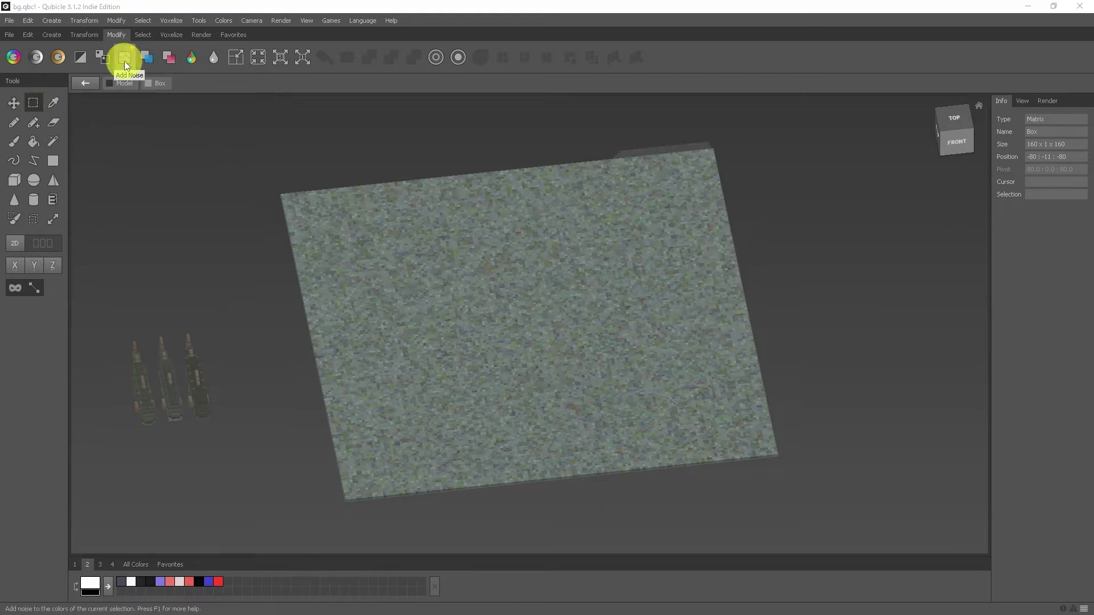
{"action": "left_click", "coordinate": [882, 326]}
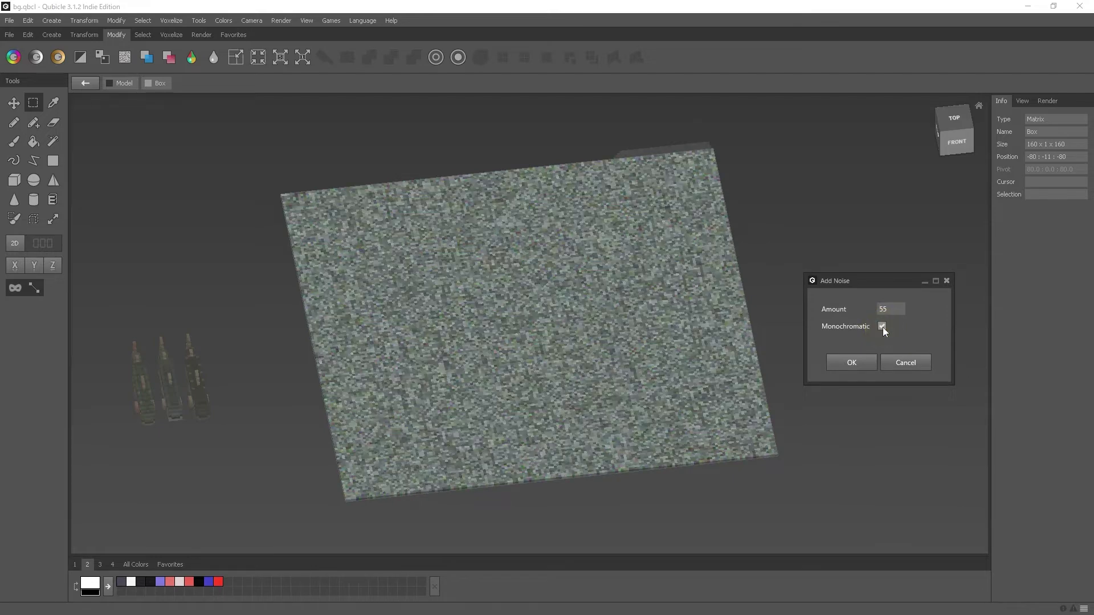
{"action": "left_click", "coordinate": [818, 300]}
{"action": "type", "text": "12"}
{"action": "left_click", "coordinate": [882, 327]}
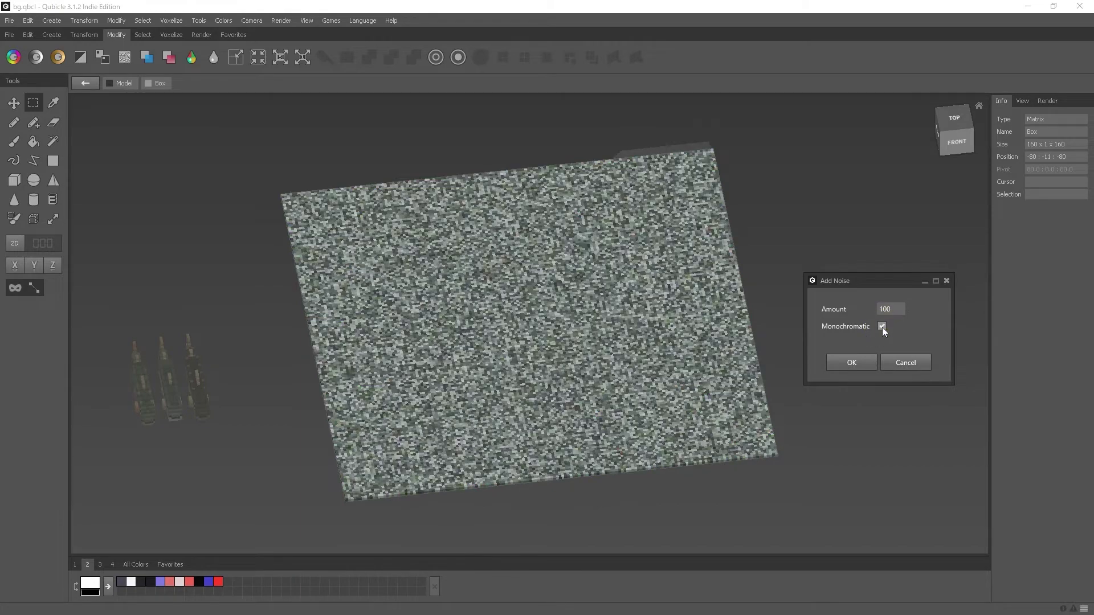
{"action": "left_click", "coordinate": [882, 327]}
{"action": "left_click", "coordinate": [865, 360]}
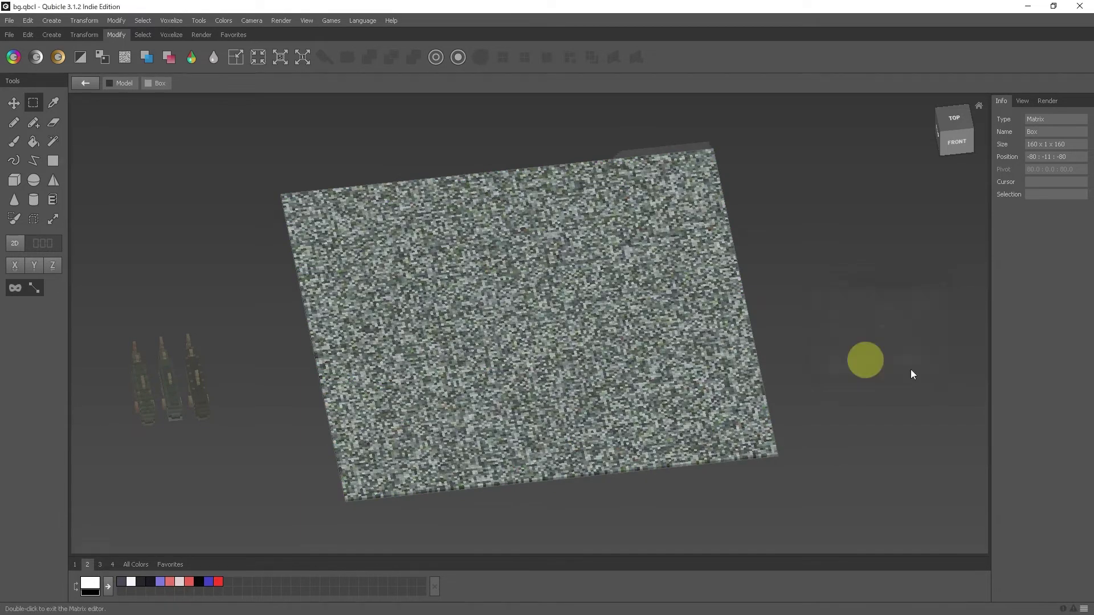
Exit the floor's Matrix editor and box-select the terrain matrices
{"action": "double_click", "coordinate": [860, 372]}
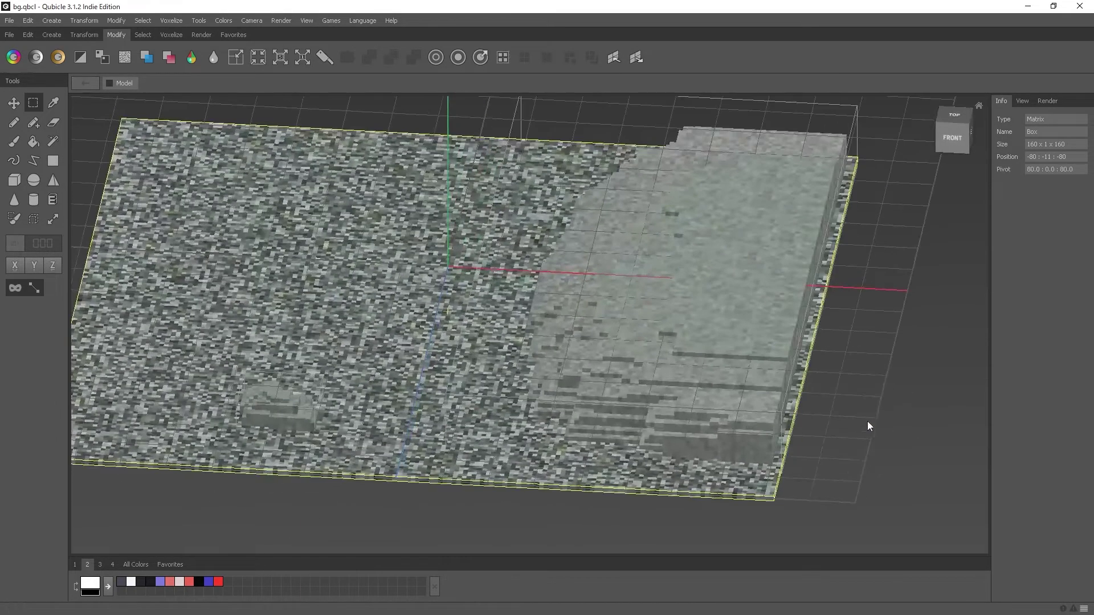
{"action": "double_click", "coordinate": [908, 425]}
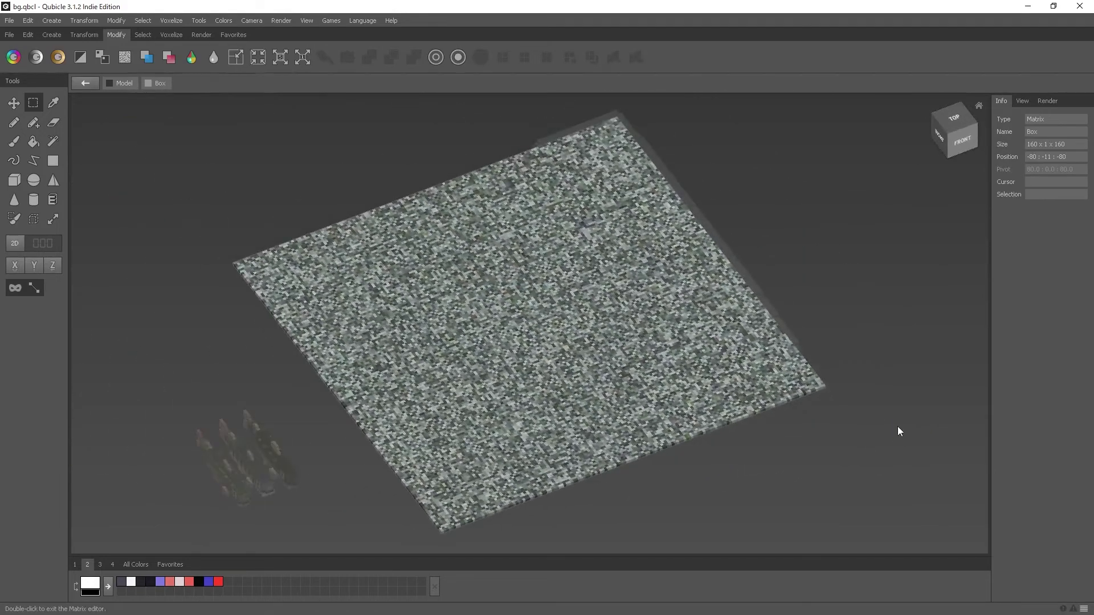
{"action": "double_click", "coordinate": [895, 427]}
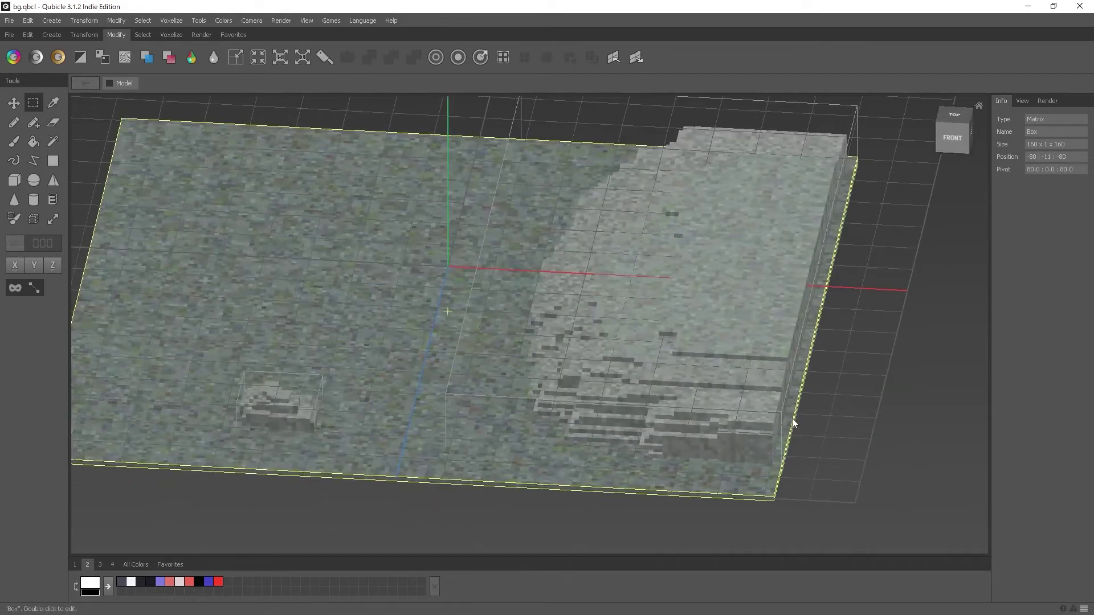
{"action": "left_click_drag", "start_coordinate": [838, 427], "coordinate": [861, 459]}
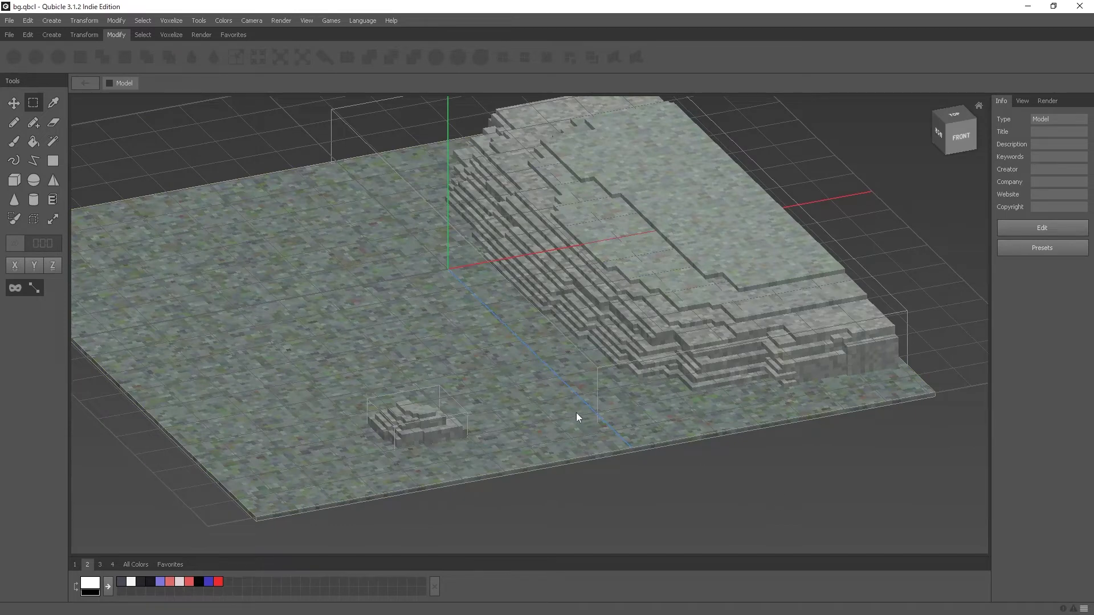
{"action": "left_click_drag", "start_coordinate": [576, 416], "coordinate": [283, 183]}
{"action": "left_click_drag", "start_coordinate": [378, 225], "coordinate": [446, 285]}
{"action": "left_click_drag", "start_coordinate": [693, 508], "coordinate": [402, 263]}
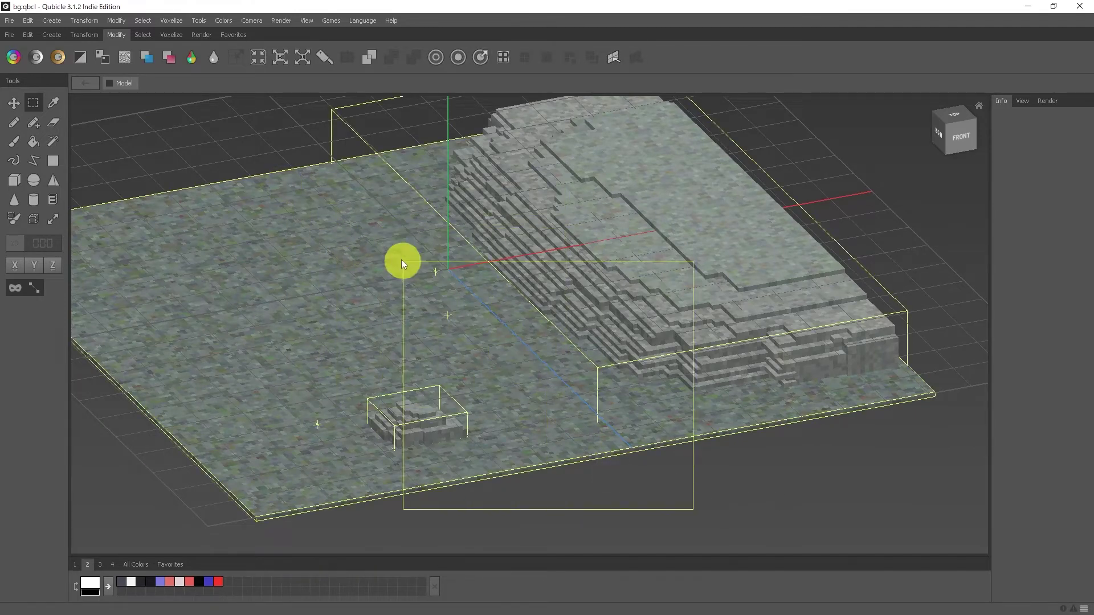
{"action": "middle_click_drag", "start_coordinate": [606, 463], "coordinate": [665, 497]}
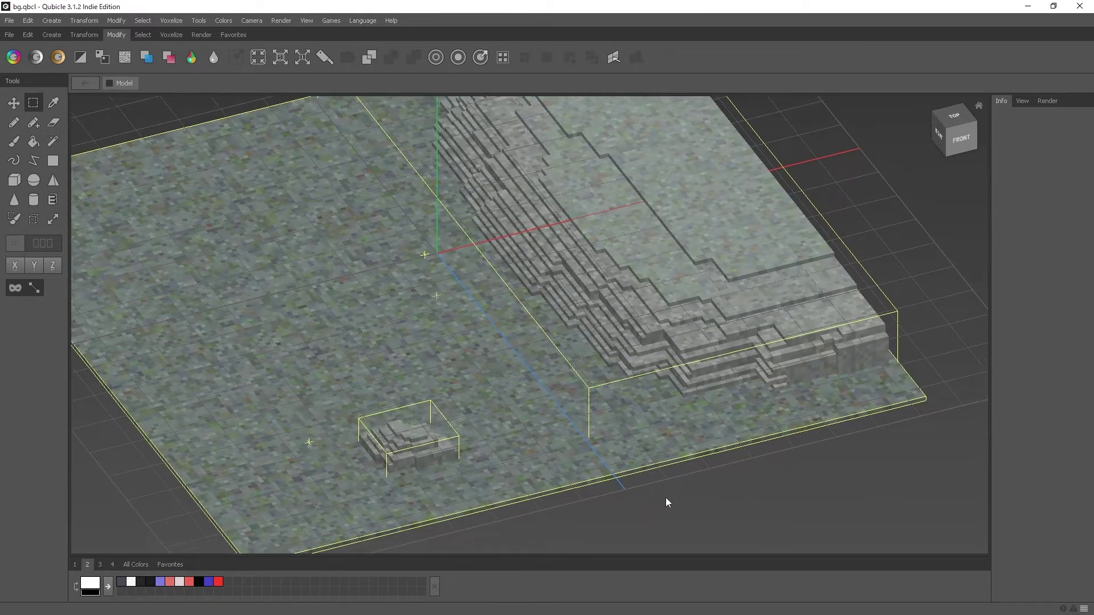
Clear the matrix selection, pan over the fish models, and leave Qubicle
{"action": "scroll", "coordinate": [661, 487], "scroll_direction": "up", "scroll_amount": 2}
{"action": "scroll", "coordinate": [638, 467], "scroll_direction": "down", "scroll_amount": 4}
{"action": "left_click", "coordinate": [630, 461]}
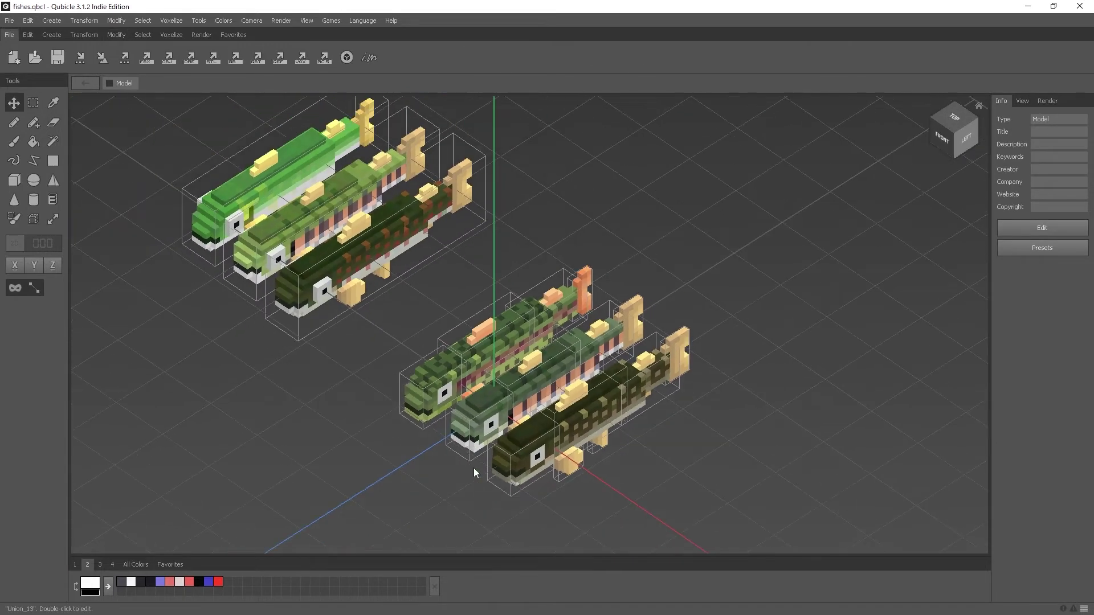
{"action": "middle_click_drag", "start_coordinate": [474, 468], "coordinate": [440, 446]}
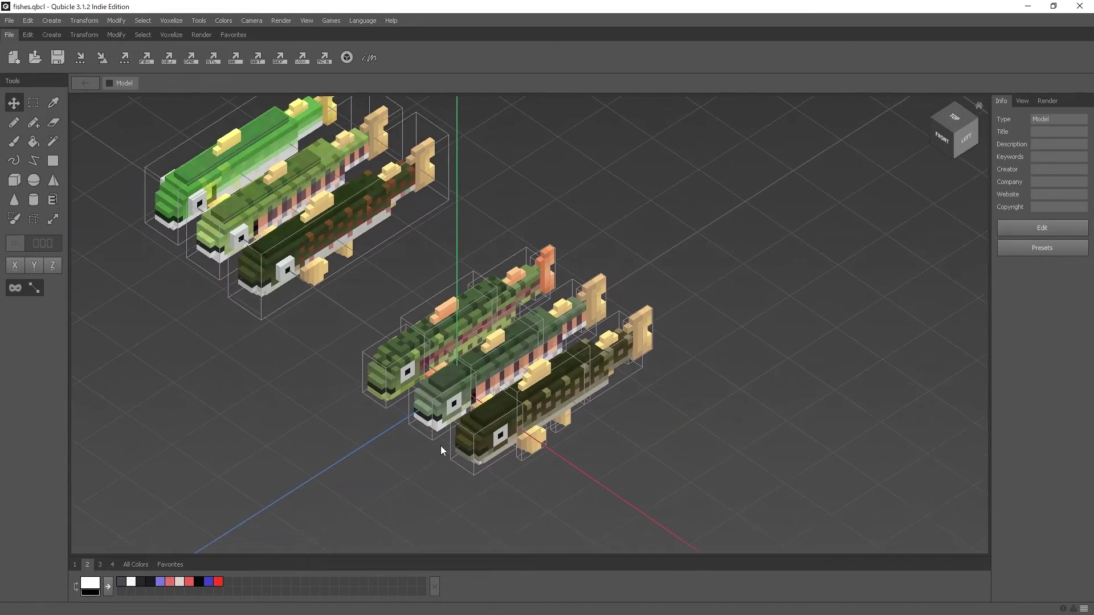
{"action": "left_click", "coordinate": [1088, 4]}
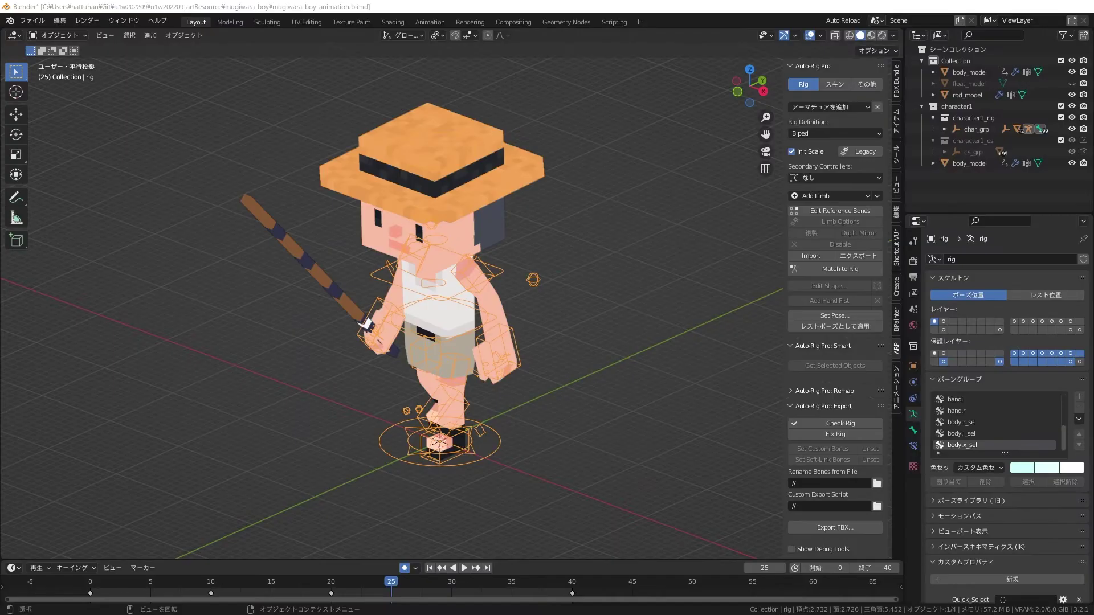
Select the boy's rig, play and stop its animation, then switch to the Animation workspace
{"action": "left_click", "coordinate": [144, 474]}
{"action": "middle_click_drag", "start_coordinate": [145, 474], "coordinate": [223, 451], "text": "shift"}
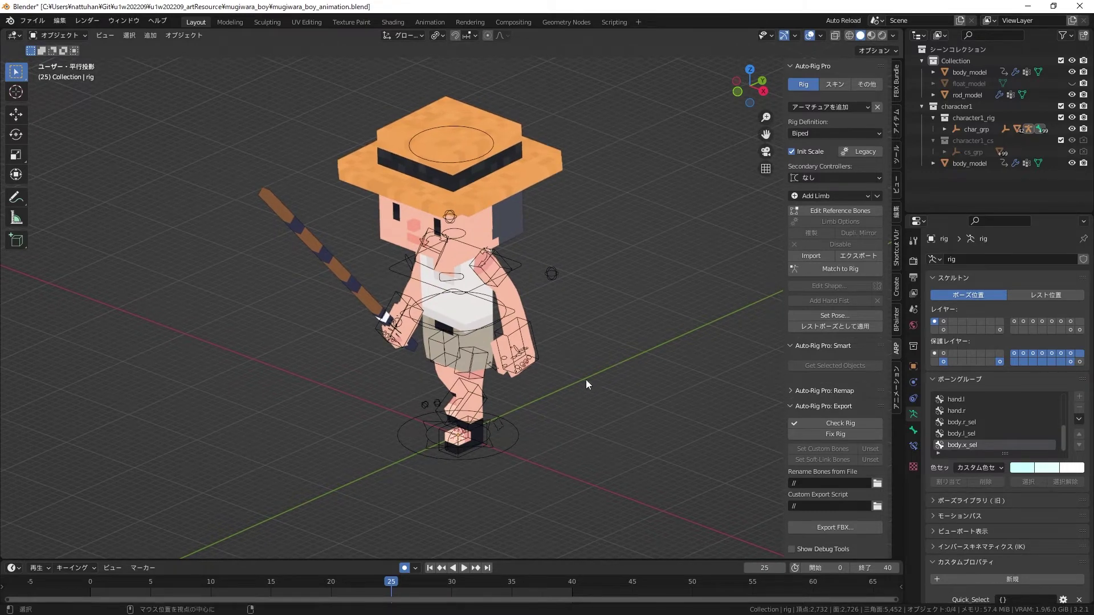
{"action": "left_click", "coordinate": [518, 374]}
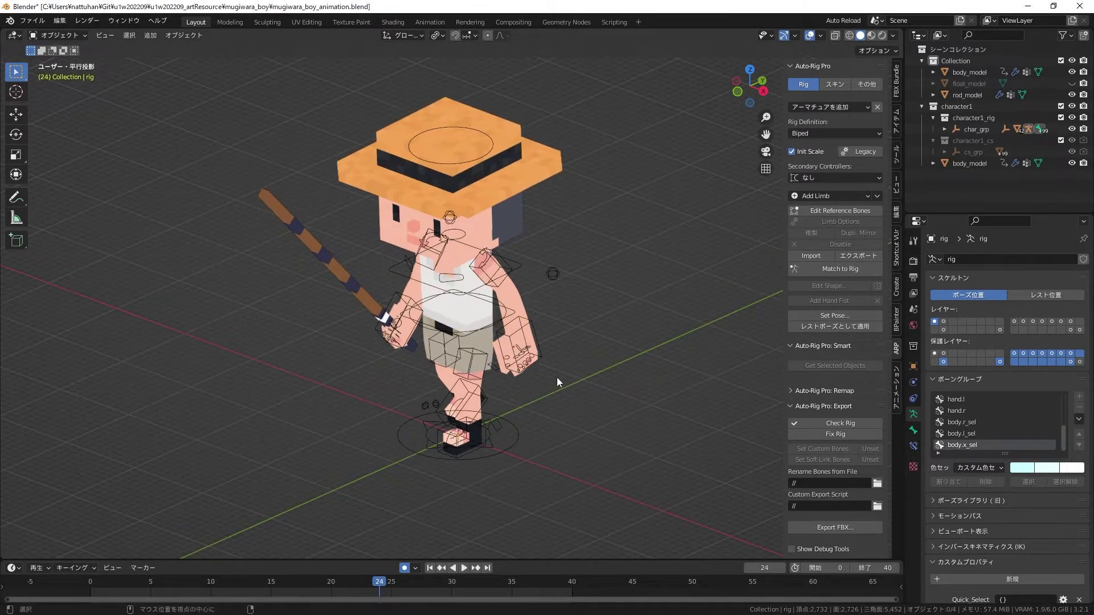
{"action": "left_click", "coordinate": [304, 570]}
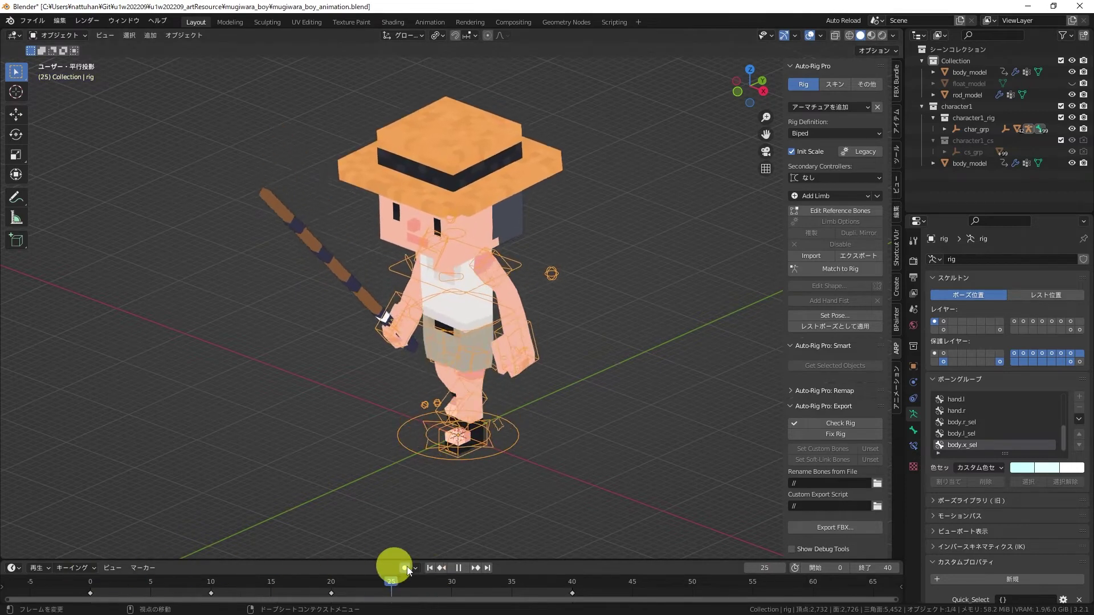
{"action": "key", "text": "space"}
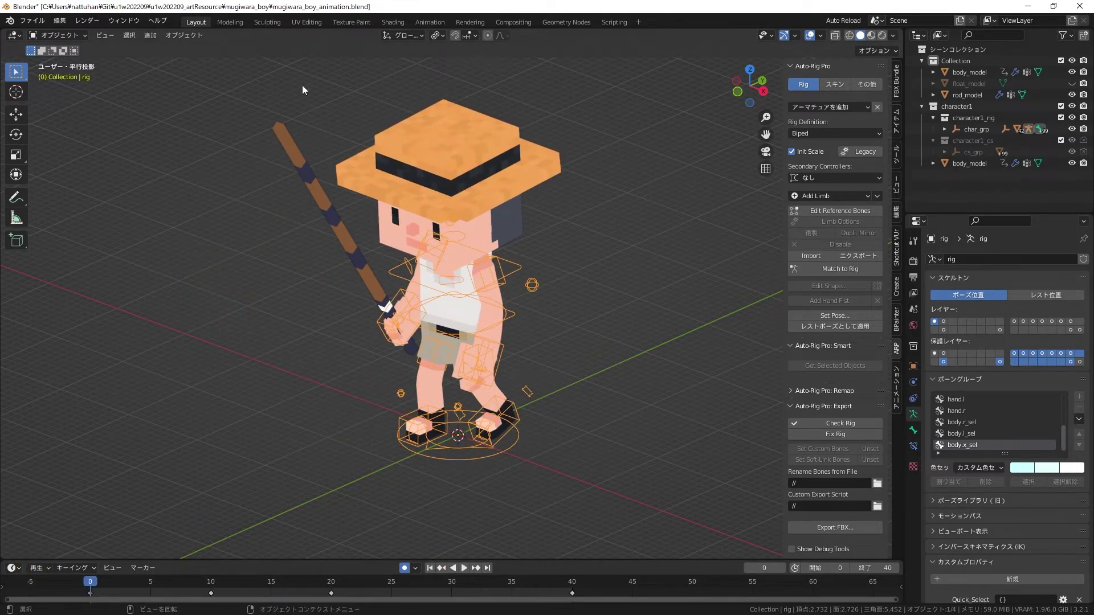
{"action": "left_click", "coordinate": [429, 21]}
{"action": "scroll", "coordinate": [586, 362], "scroll_direction": "down", "scroll_amount": 4}
Open the rig's action list and preview Cast, IdleCast and Walk on the boy
{"action": "middle_click_drag", "start_coordinate": [629, 362], "coordinate": [526, 473]}
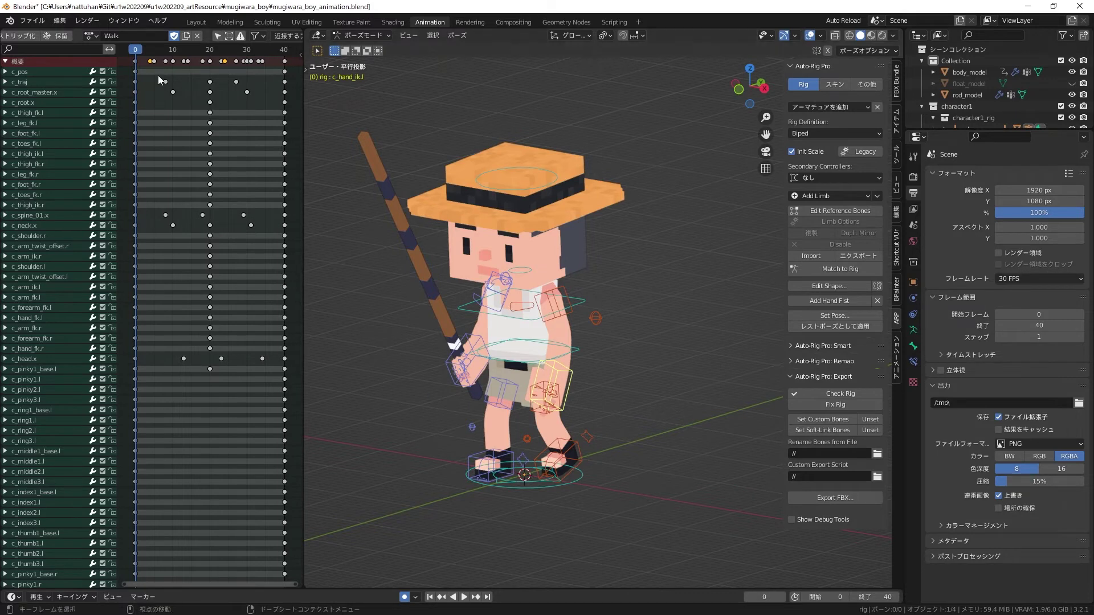
{"action": "left_click", "coordinate": [464, 596]}
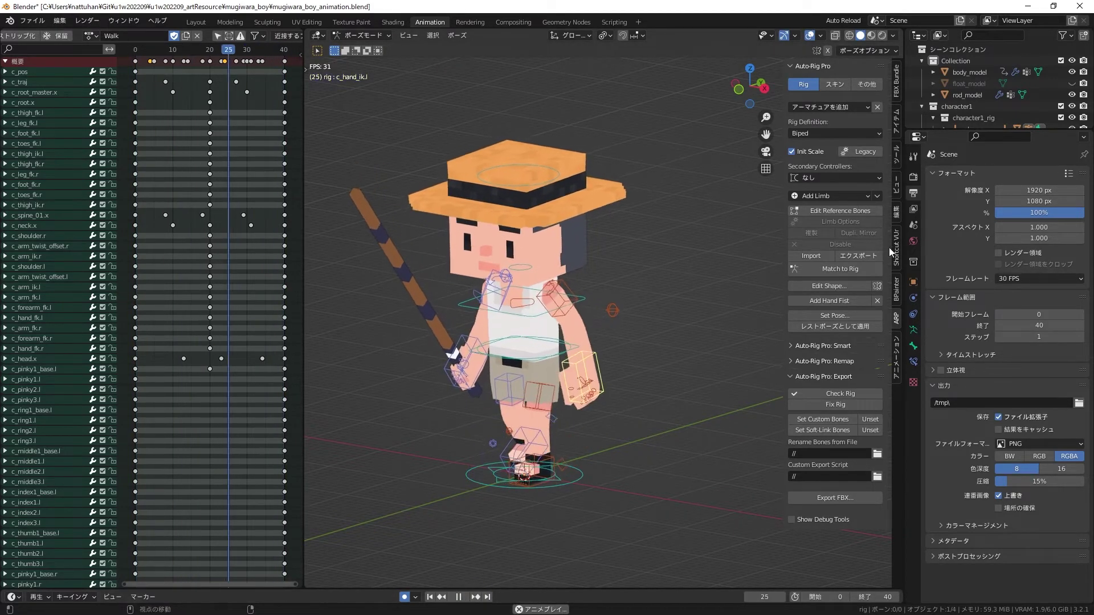
{"action": "left_click", "coordinate": [896, 358]}
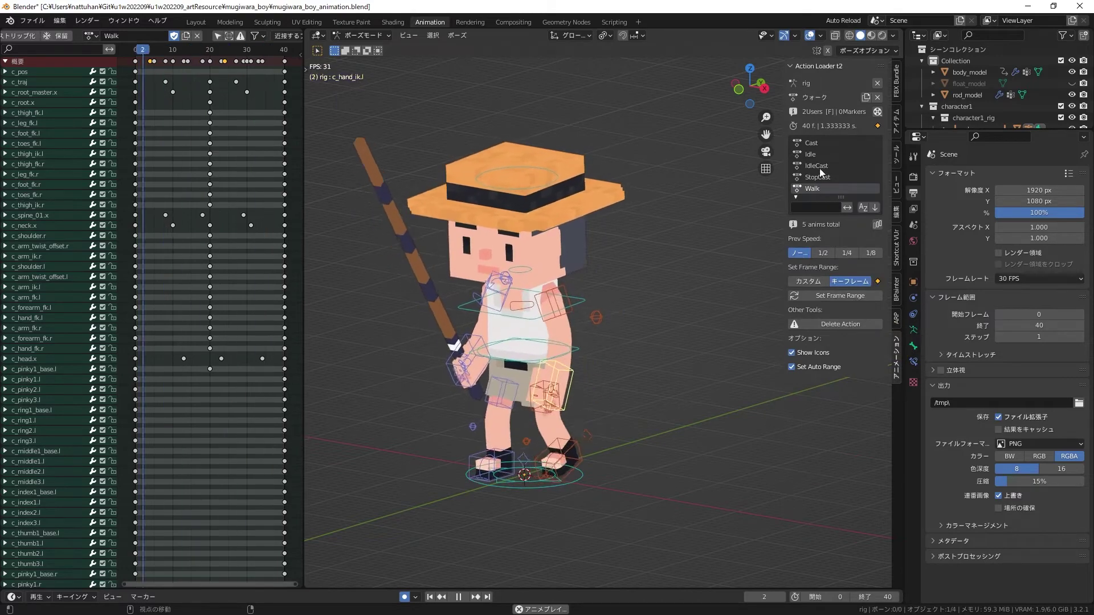
{"action": "left_click", "coordinate": [811, 143]}
{"action": "scroll", "coordinate": [234, 137], "scroll_direction": "down", "scroll_amount": 8}
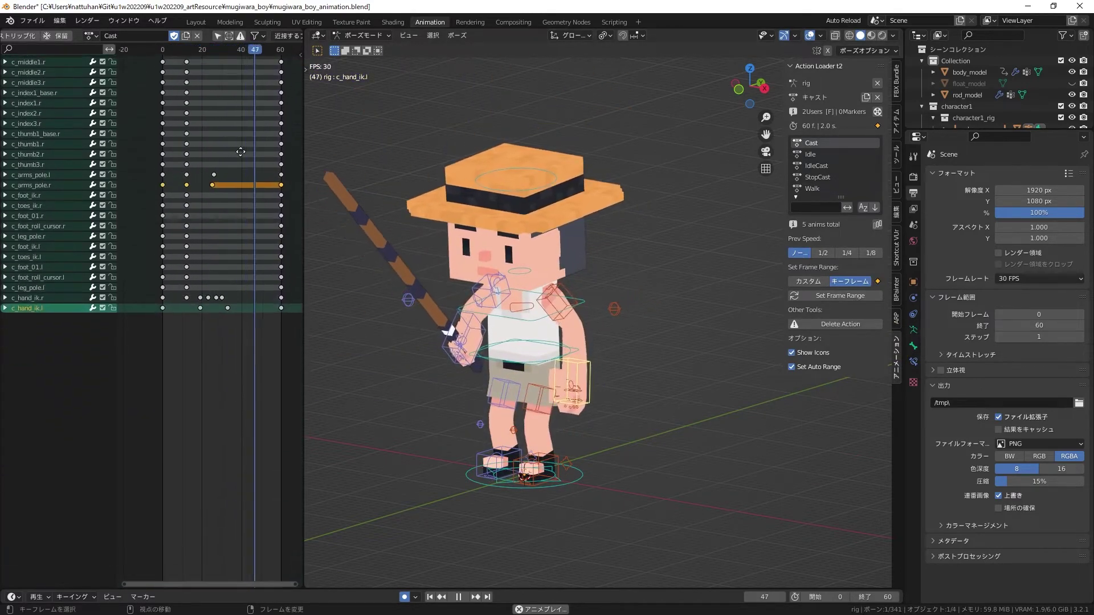
{"action": "left_click", "coordinate": [842, 166]}
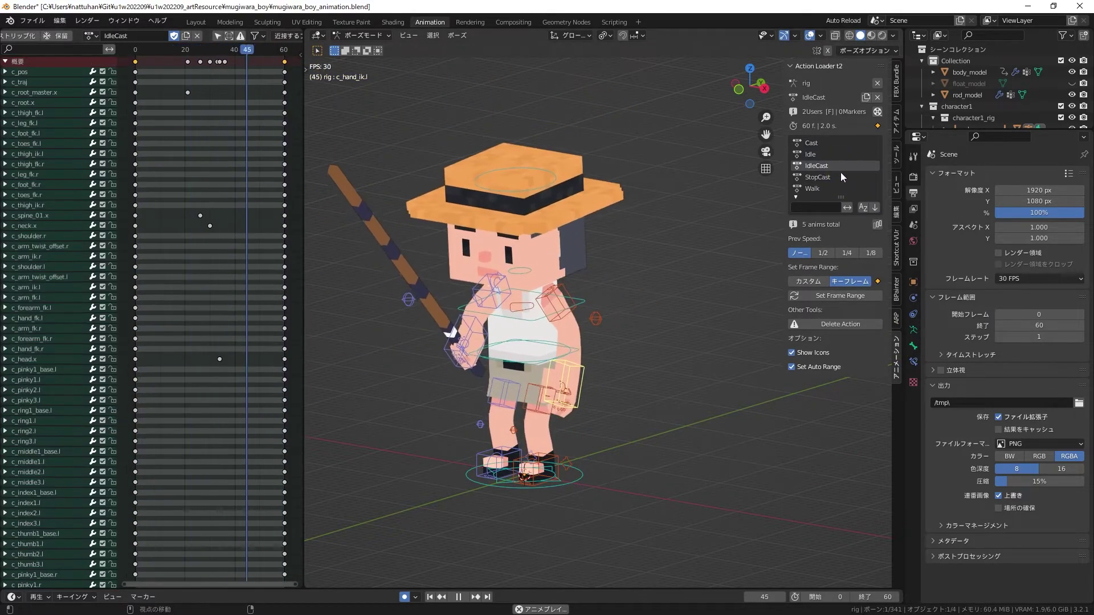
{"action": "left_click", "coordinate": [837, 188]}
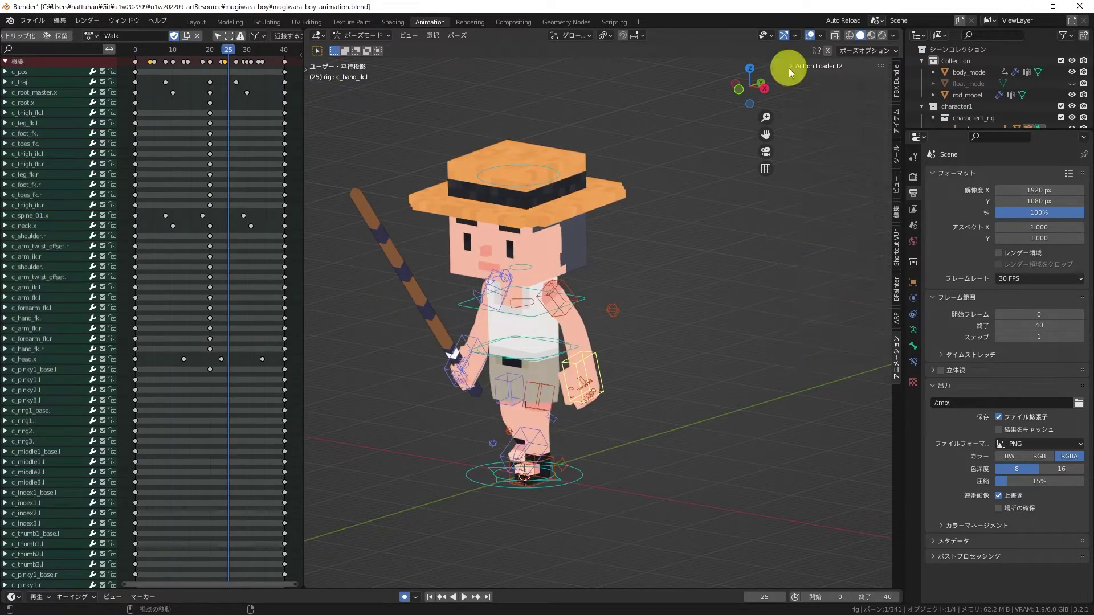
{"action": "scroll", "coordinate": [617, 229], "scroll_direction": "up", "scroll_amount": 1}
{"action": "scroll", "coordinate": [616, 227], "scroll_direction": "up", "scroll_amount": 2}
{"action": "middle_click_drag", "start_coordinate": [616, 228], "coordinate": [613, 230], "text": "shift"}
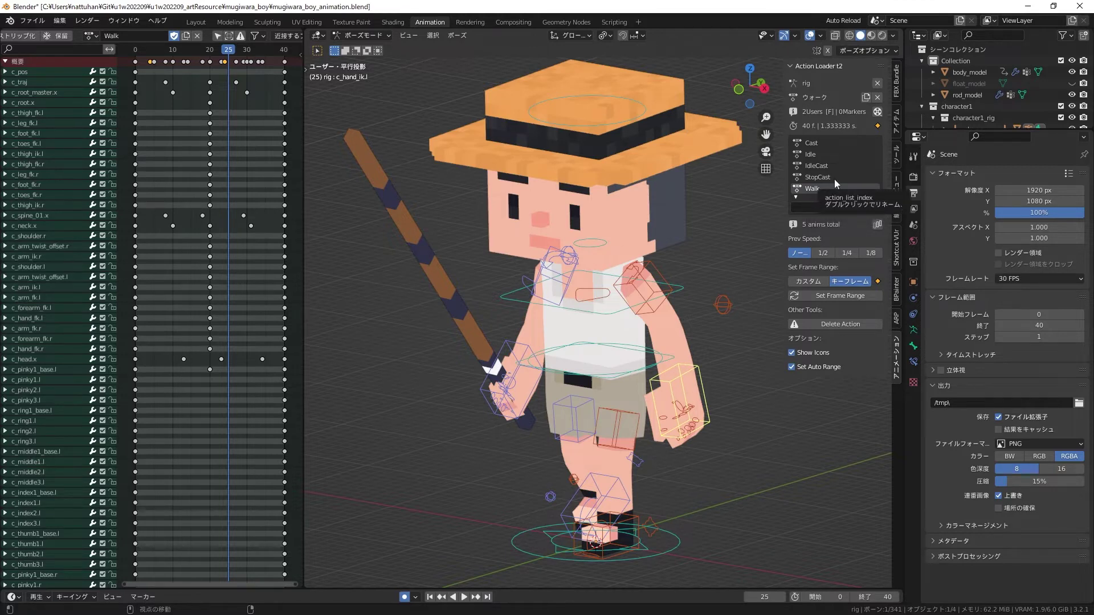
Compare the Idle, IdleCast, Cast and StopCast actions against Walk
{"action": "left_click", "coordinate": [820, 154]}
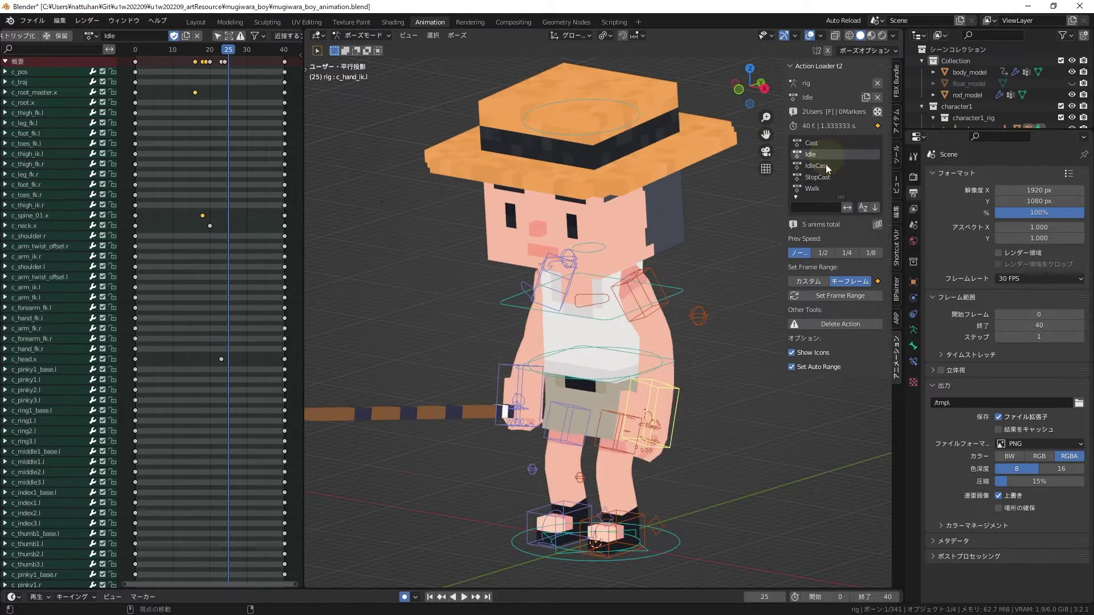
{"action": "left_click", "coordinate": [821, 178]}
{"action": "left_click", "coordinate": [827, 165]}
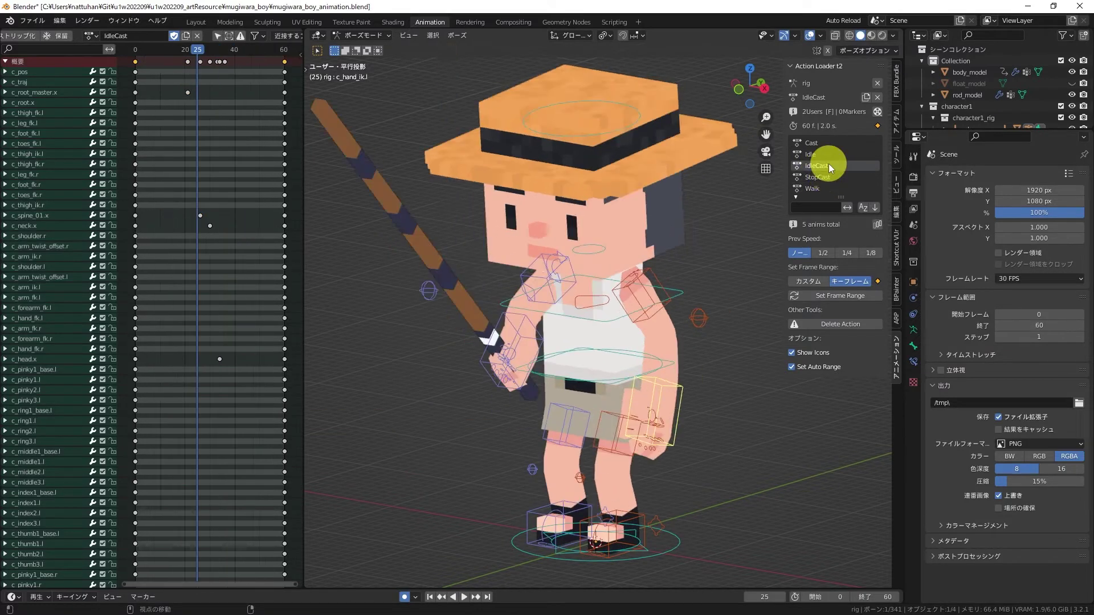
{"action": "left_click", "coordinate": [829, 147]}
{"action": "left_click", "coordinate": [823, 165]}
{"action": "left_click_drag", "start_coordinate": [841, 197], "coordinate": [840, 231]}
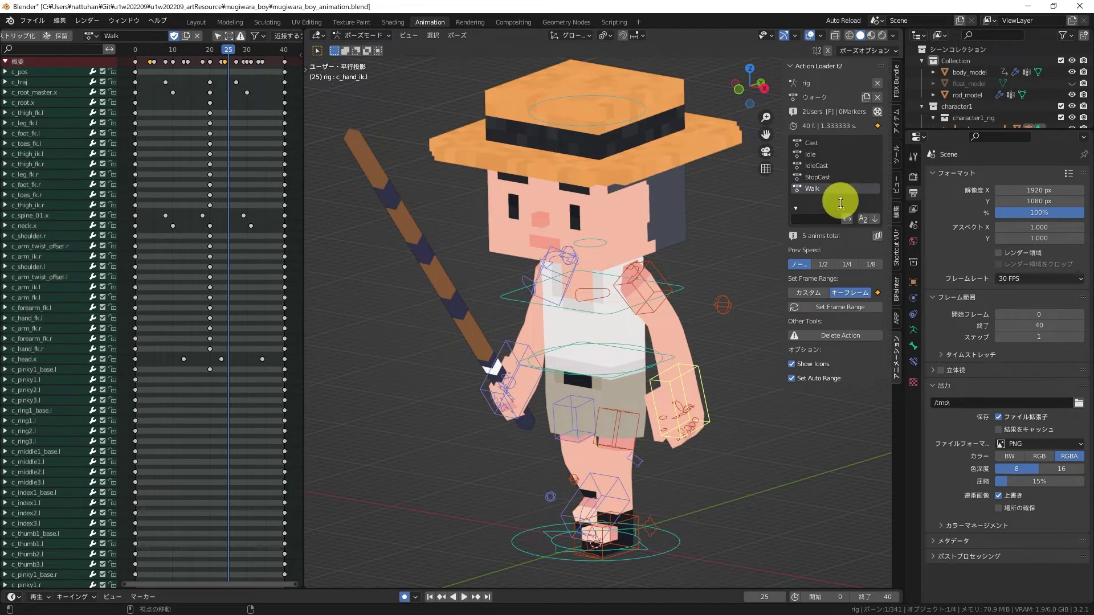
{"action": "left_click", "coordinate": [837, 177]}
{"action": "left_click", "coordinate": [835, 177]}
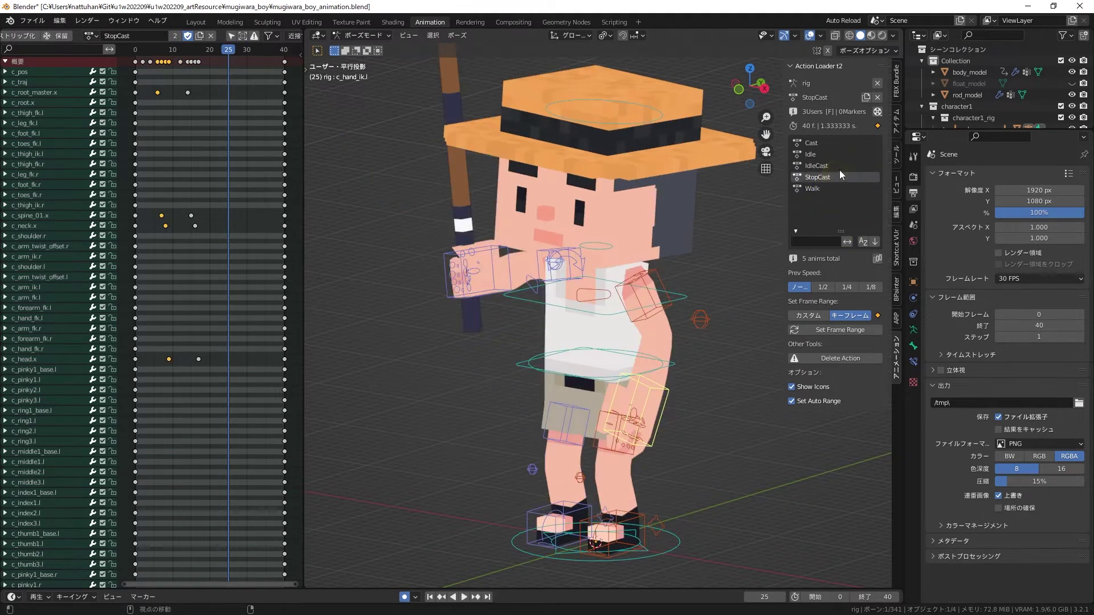
{"action": "left_click", "coordinate": [839, 154]}
{"action": "left_click", "coordinate": [831, 155]}
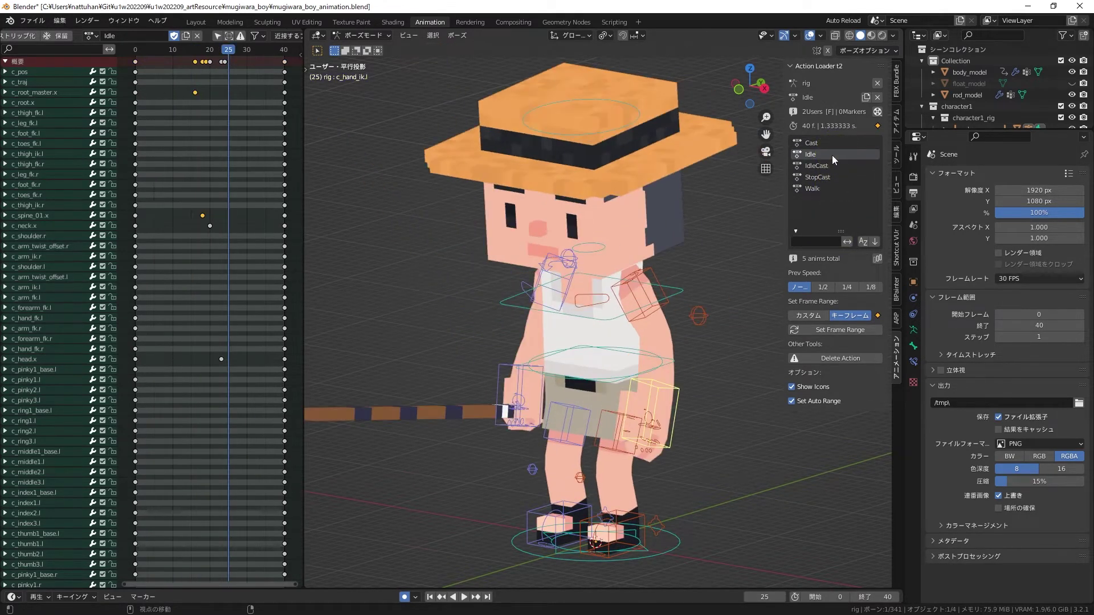
{"action": "left_click", "coordinate": [832, 154]}
{"action": "left_click", "coordinate": [826, 168]}
{"action": "left_click", "coordinate": [826, 157]}
{"action": "left_click", "coordinate": [824, 178]}
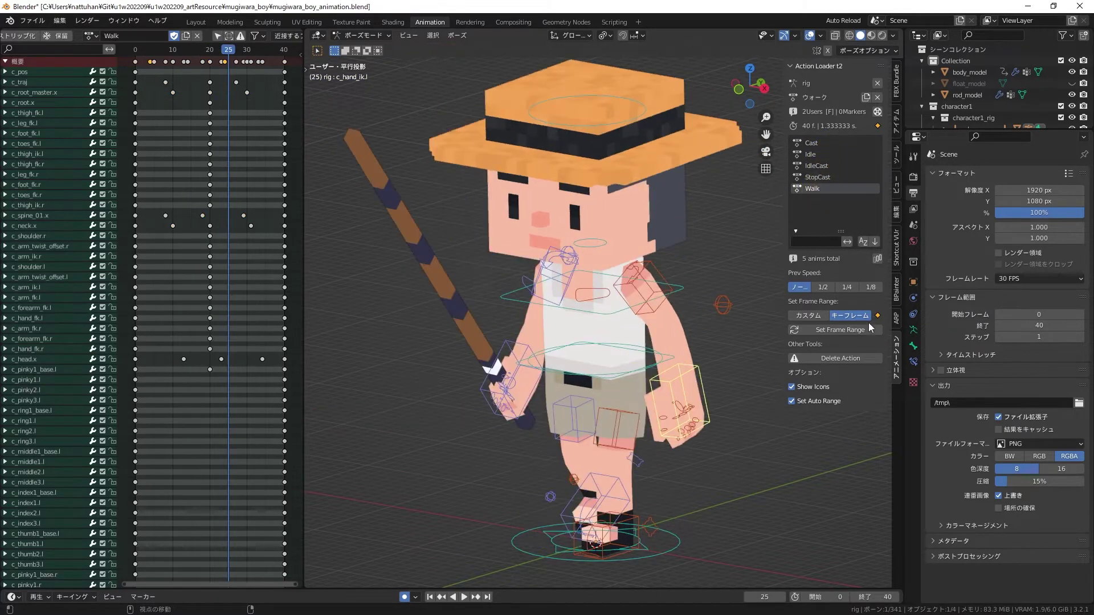
Play the Walk loop from the first frame and save mugiwara_boy_animation.blend
{"action": "left_click", "coordinate": [822, 329]}
{"action": "left_click_drag", "start_coordinate": [261, 46], "coordinate": [135, 74]}
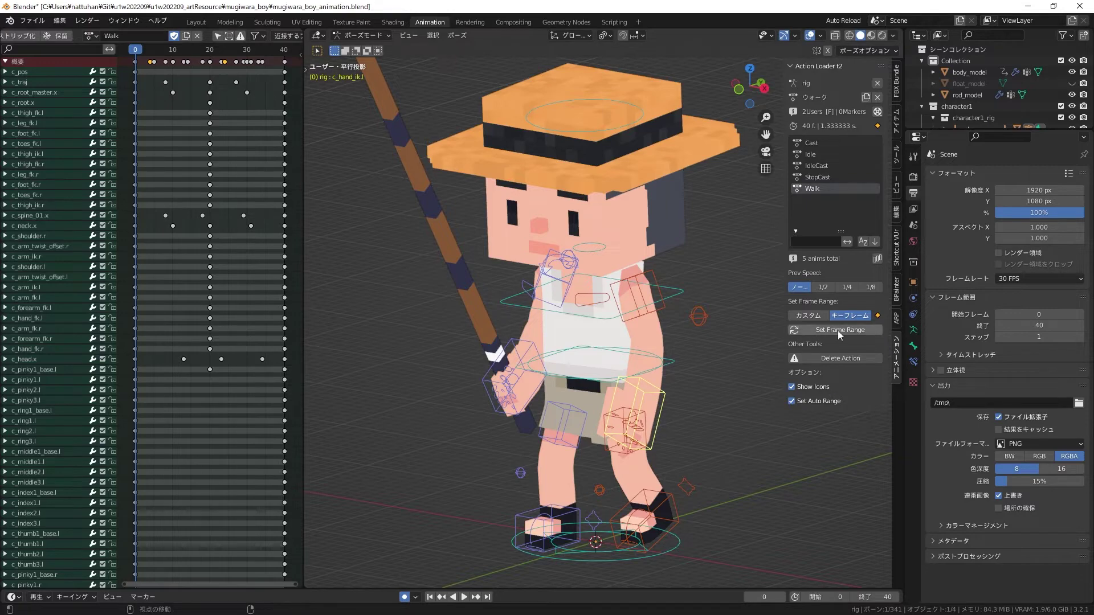
{"action": "key", "text": "space"}
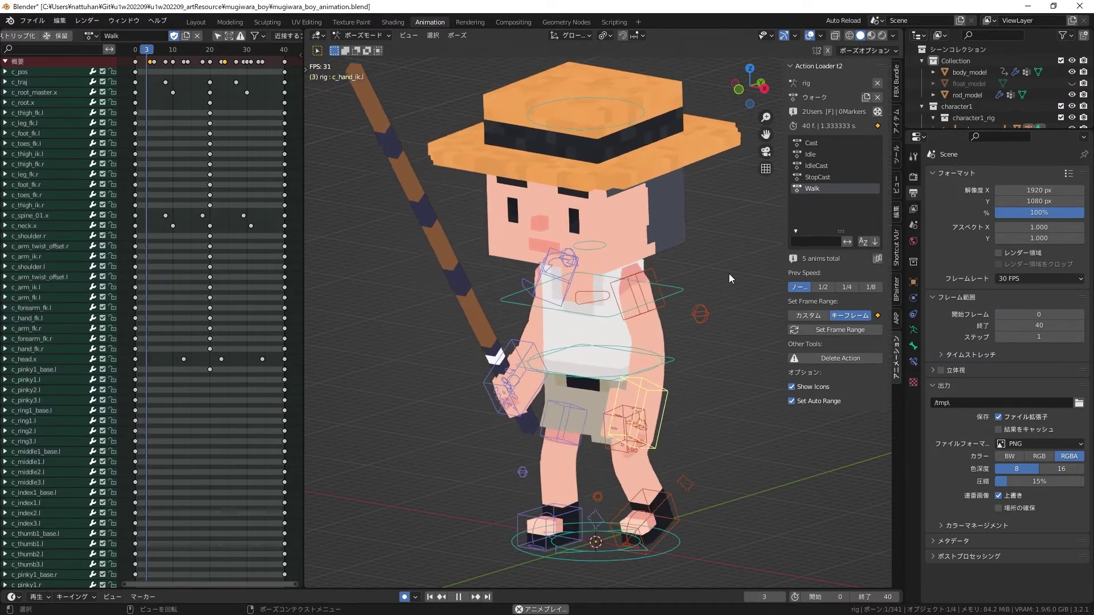
{"action": "key", "text": "space"}
{"action": "key", "text": "ctrl+s"}
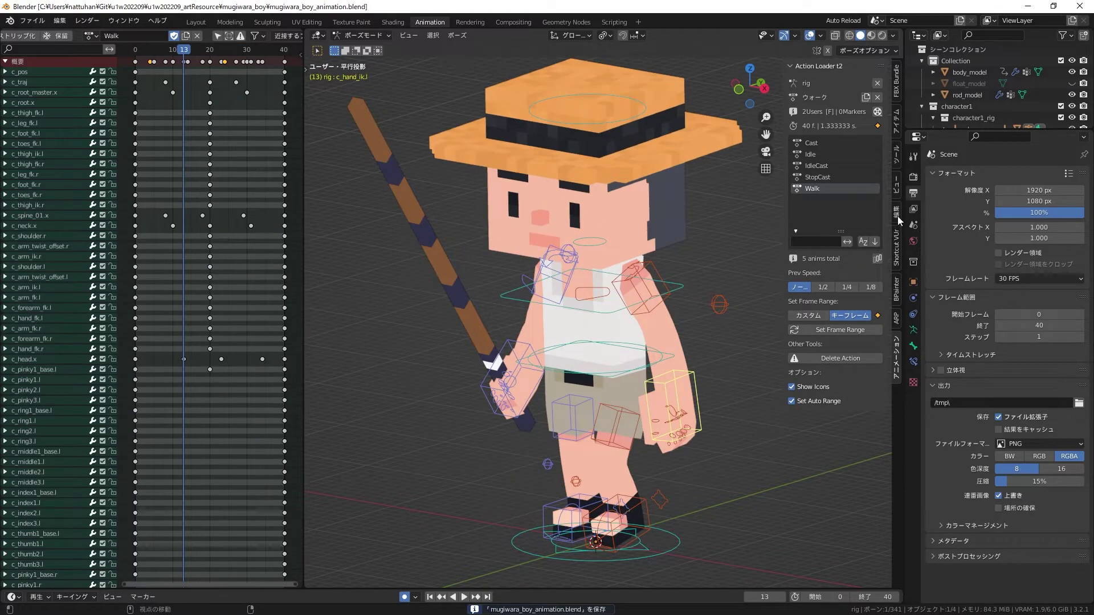
Show the 編集 voxel tools with Auto Rename collapsed, and orbit to an angled view of the boy
{"action": "left_click", "coordinate": [897, 218]}
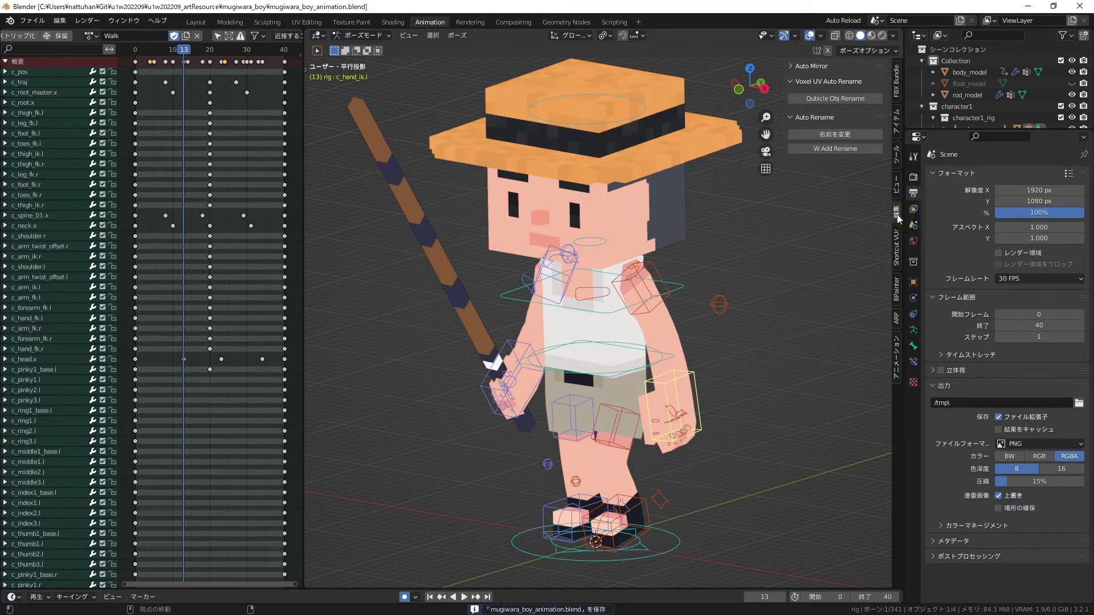
{"action": "left_click", "coordinate": [816, 118]}
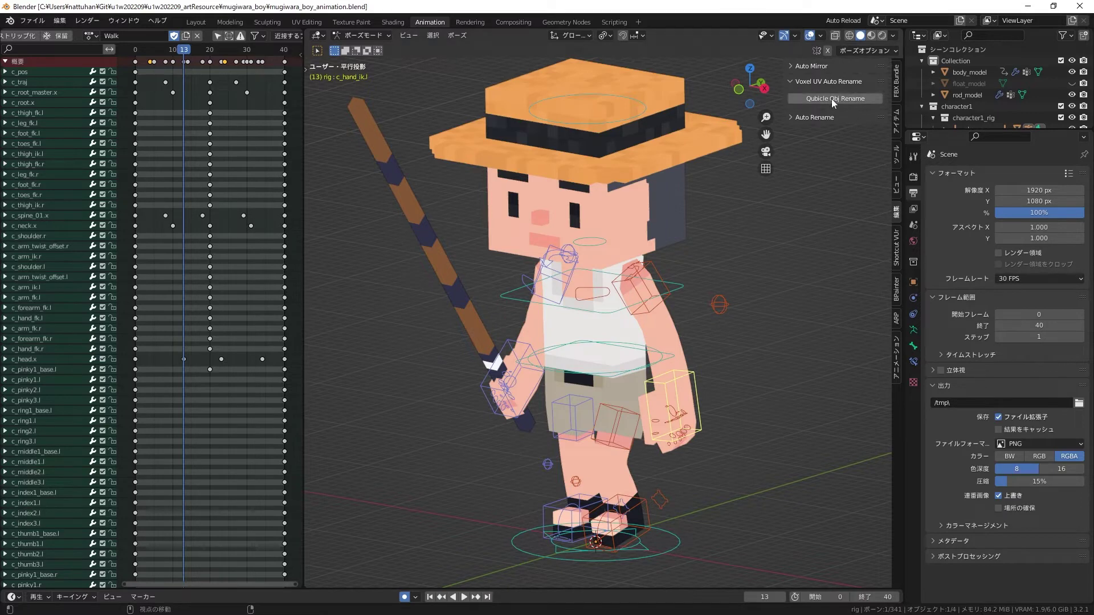
{"action": "mouse_move", "coordinate": [714, 255]}
{"action": "middle_mouse_down", "text": "shift"}
{"action": "mouse_move", "coordinate": [689, 201]}
{"action": "mouse_move", "coordinate": [689, 243]}
{"action": "middle_mouse_up", "text": "shift"}
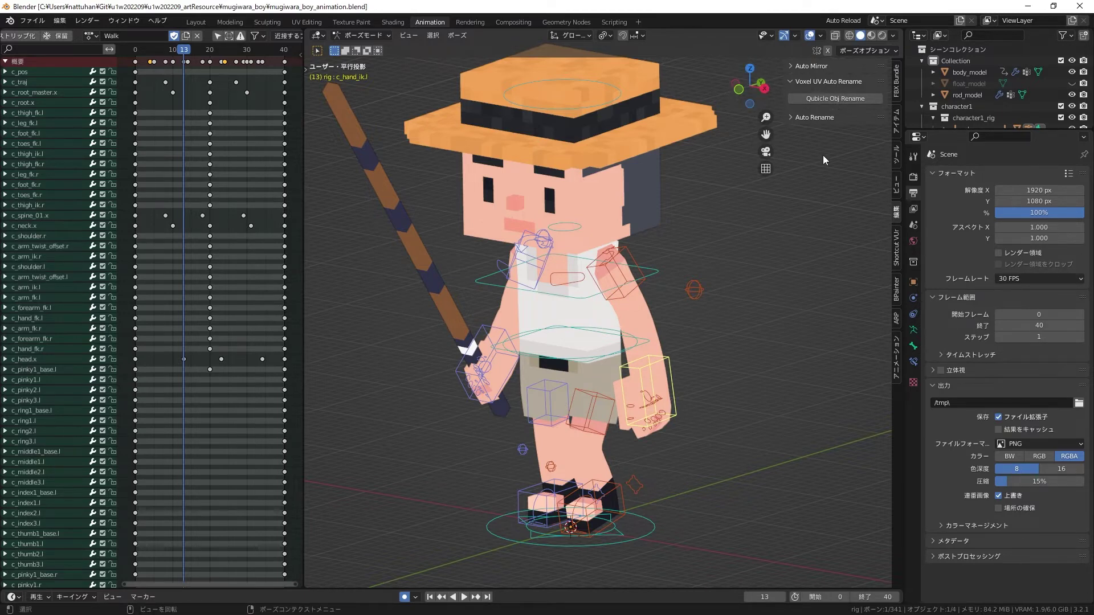
{"action": "mouse_move", "coordinate": [788, 169]}
{"action": "middle_mouse_down"}
{"action": "mouse_move", "coordinate": [708, 220]}
{"action": "mouse_move", "coordinate": [715, 194]}
{"action": "middle_mouse_up"}
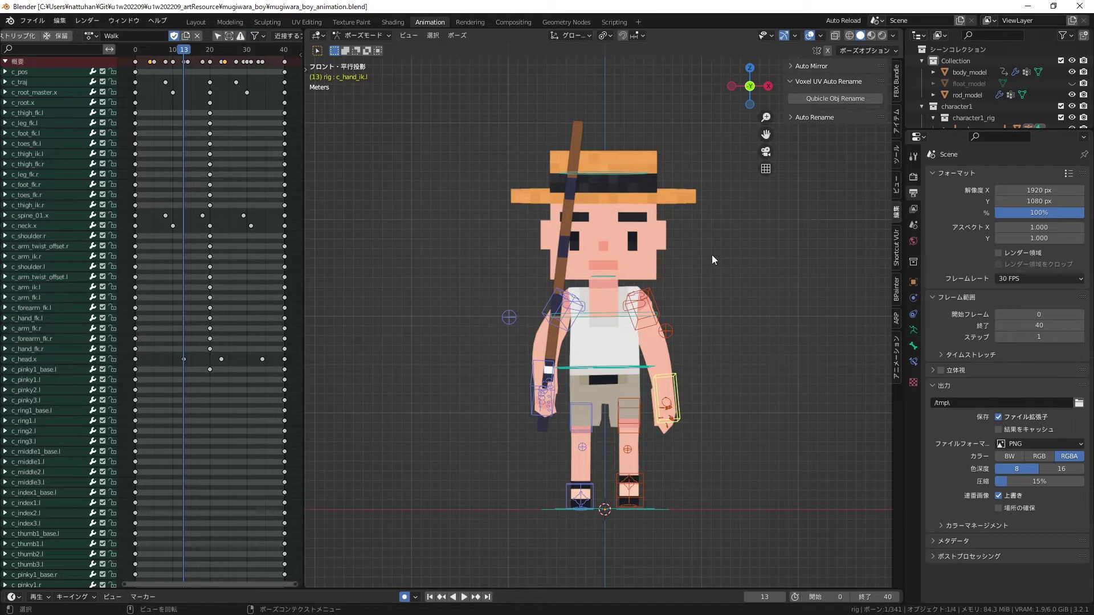
{"action": "middle_click_drag", "start_coordinate": [712, 255], "coordinate": [624, 295]}
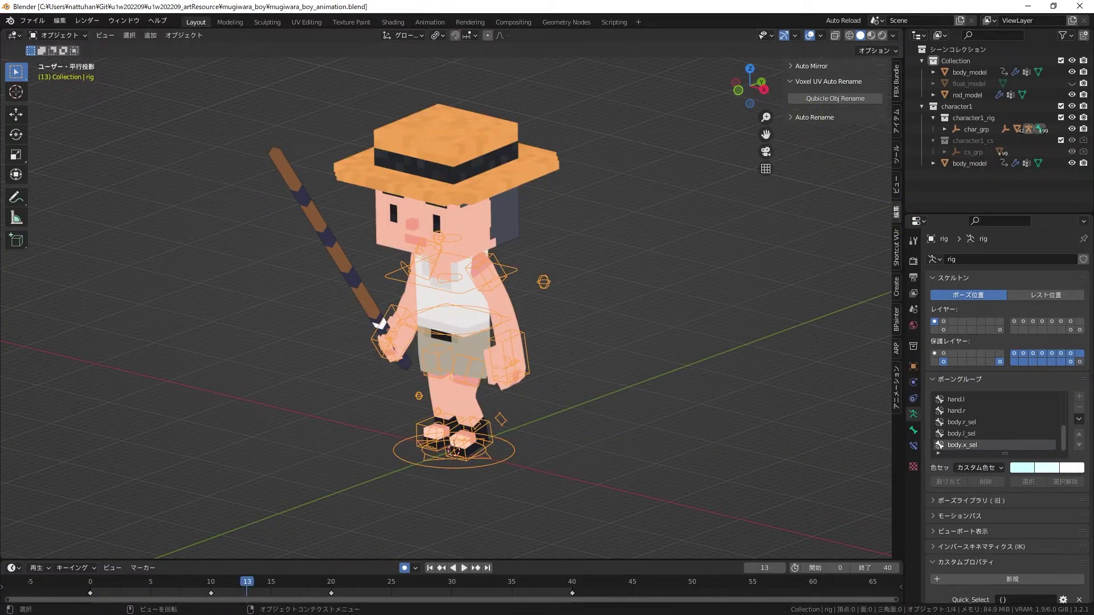
Check the fishes folder, go up to u1w202209_artResource, then deselect everything in Blender
{"action": "key", "text": "alt+Tab"}
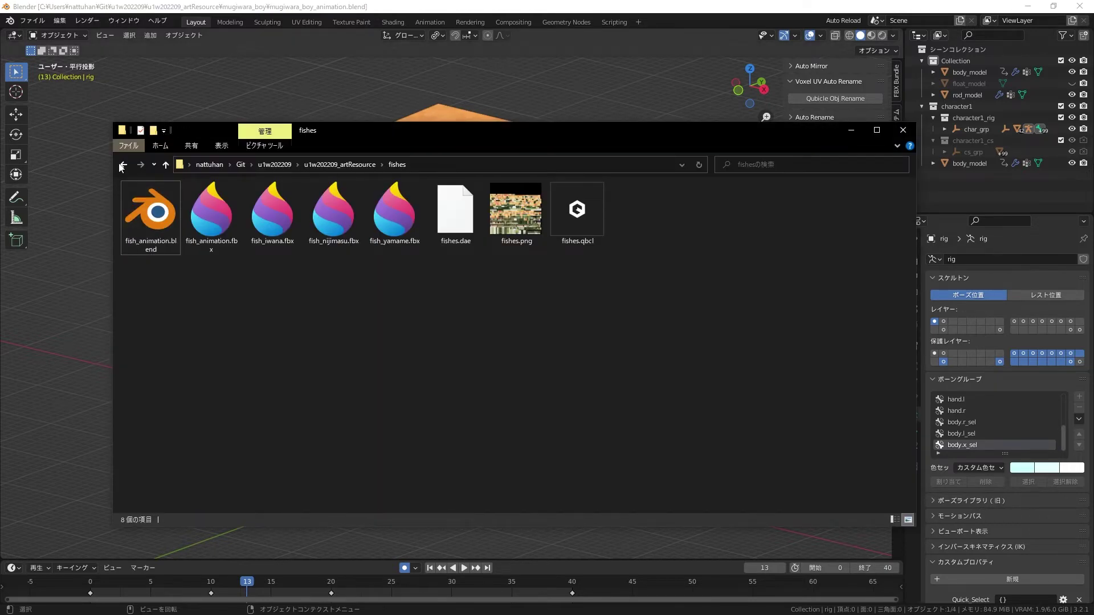
{"action": "left_click", "coordinate": [123, 164]}
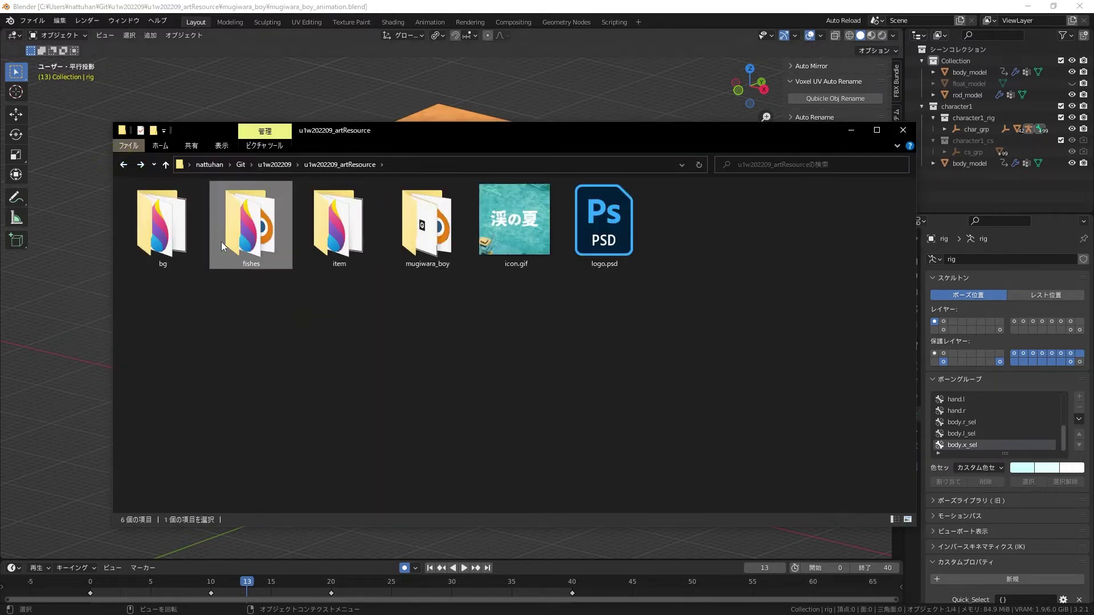
{"action": "left_click", "coordinate": [353, 114]}
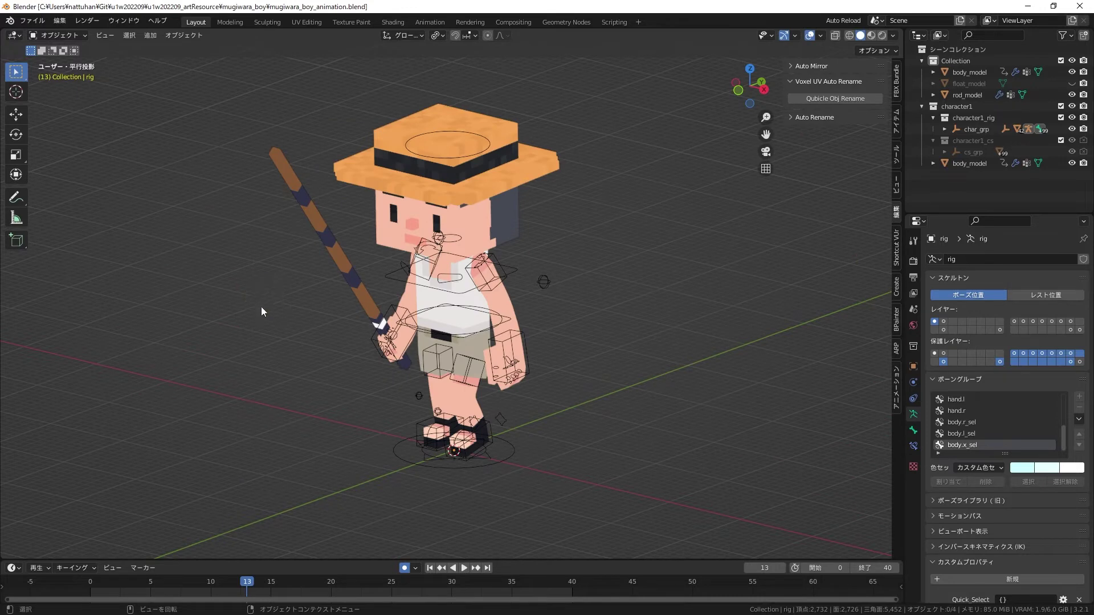
Start a new file without saving and paste in the three voxel fish models
{"action": "key", "text": "q"}
{"action": "left_click", "coordinate": [248, 432]}
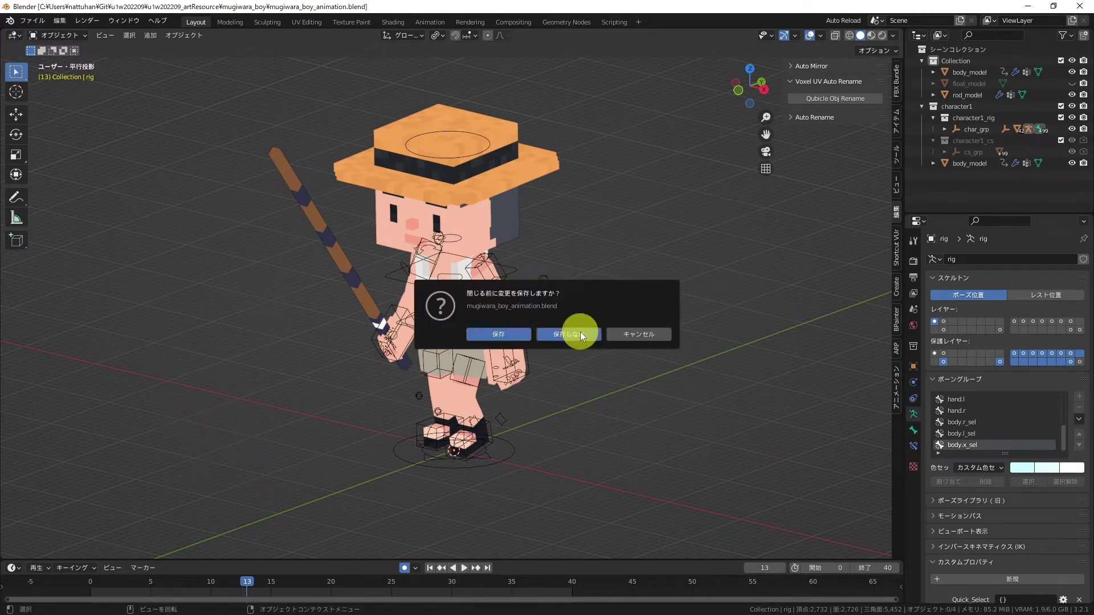
{"action": "left_click", "coordinate": [564, 338]}
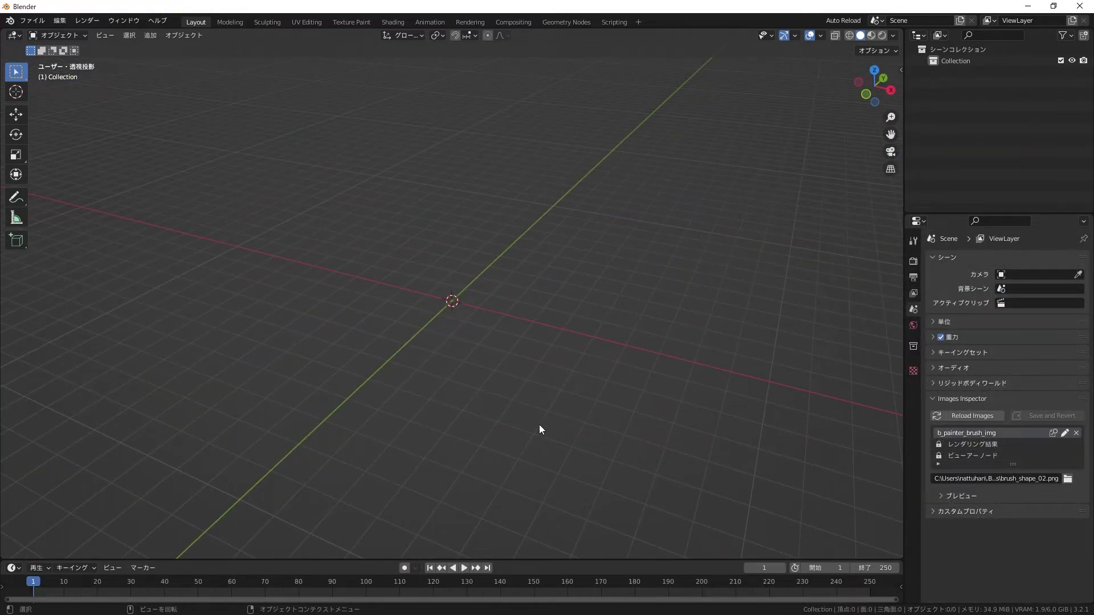
{"action": "key", "text": "ctrl+v"}
{"action": "key", "text": "z"}
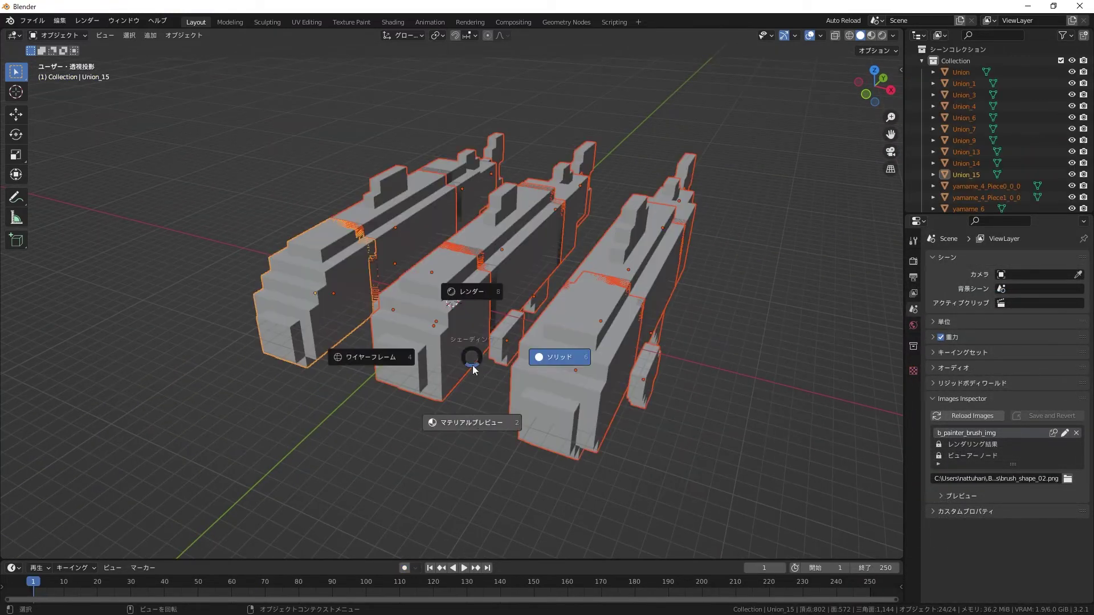
{"action": "left_click", "coordinate": [620, 361]}
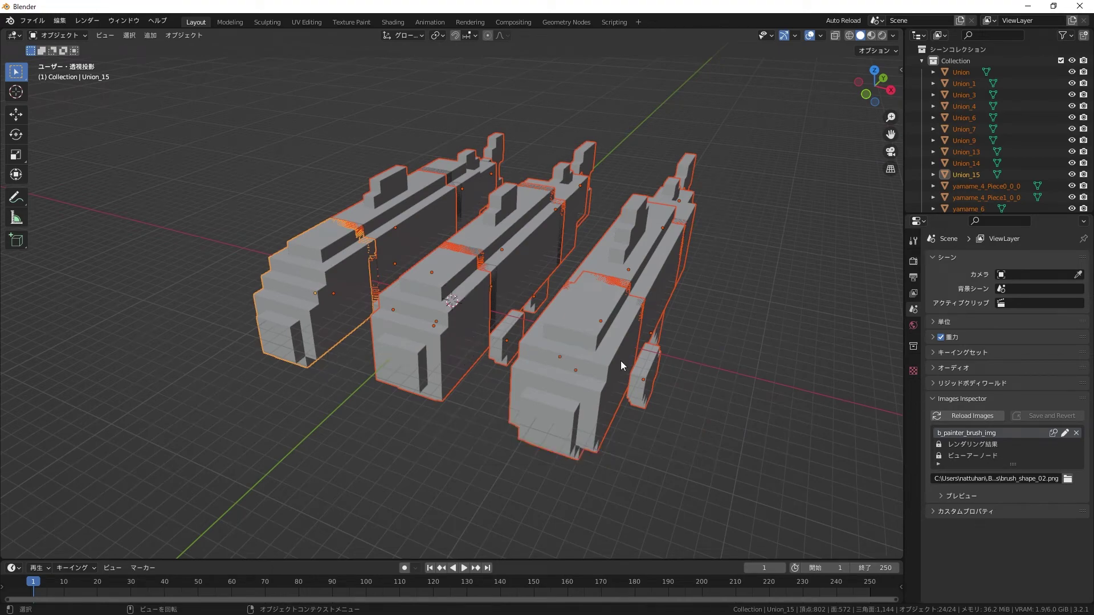
{"action": "mouse_move", "coordinate": [621, 361]}
{"action": "middle_mouse_down"}
{"action": "mouse_move", "coordinate": [597, 350]}
{"action": "mouse_move", "coordinate": [617, 357]}
{"action": "middle_mouse_up"}
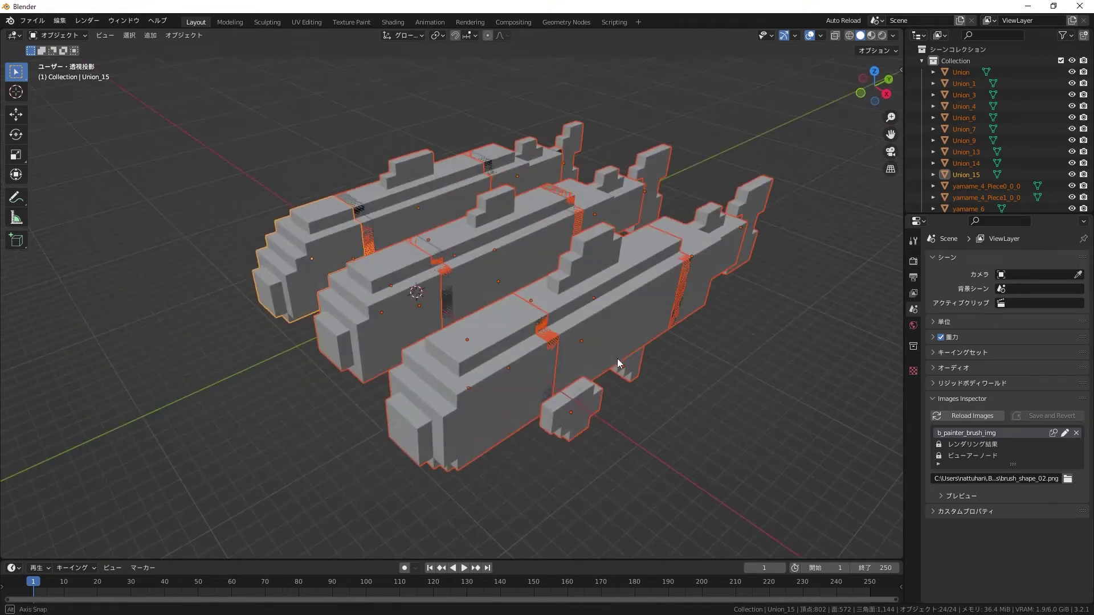
Set viewport shading to Flat lighting with Texture colour and orbit the textured fish
{"action": "left_click", "coordinate": [893, 36]}
{"action": "left_click", "coordinate": [910, 88]}
{"action": "left_click", "coordinate": [920, 137]}
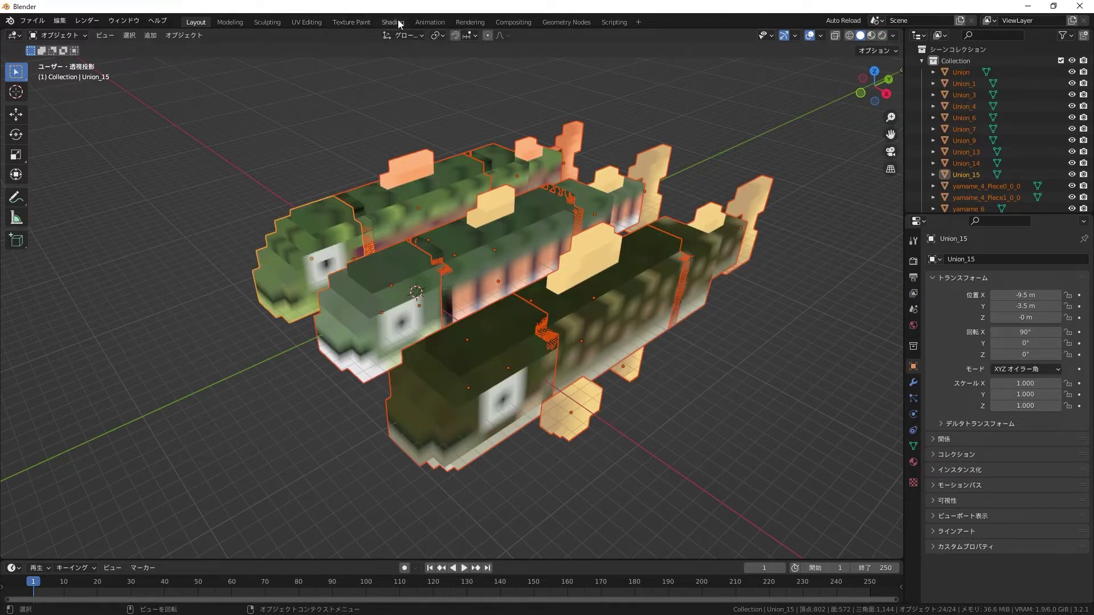
{"action": "mouse_move", "coordinate": [375, 255]}
{"action": "middle_mouse_down"}
{"action": "mouse_move", "coordinate": [315, 225]}
{"action": "mouse_move", "coordinate": [375, 244]}
{"action": "middle_mouse_up"}
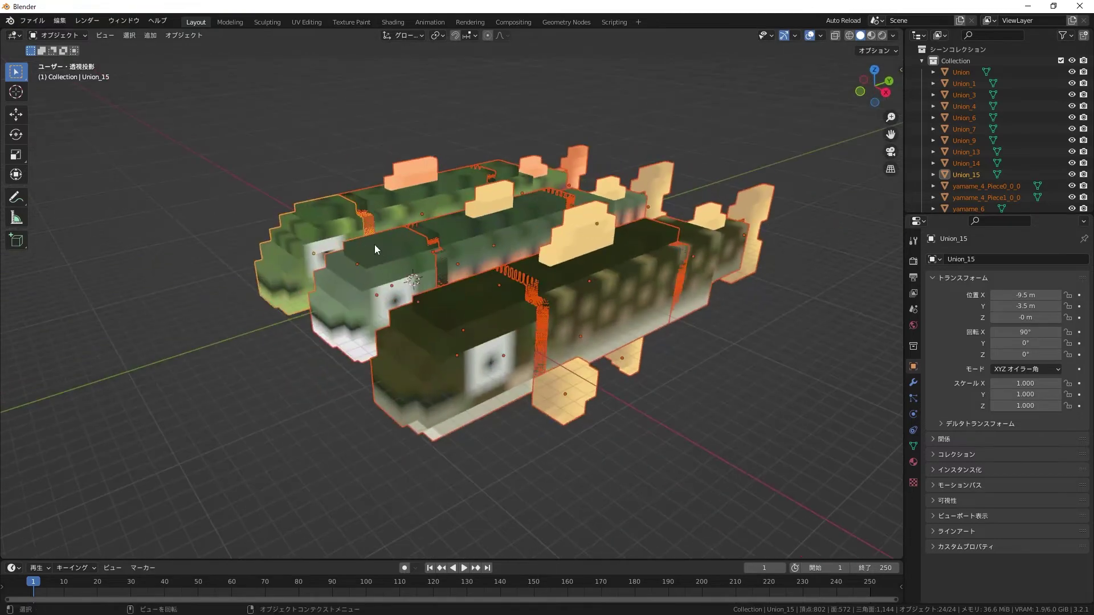
{"action": "mouse_move", "coordinate": [345, 157]}
{"action": "middle_mouse_down"}
{"action": "mouse_move", "coordinate": [351, 179]}
{"action": "mouse_move", "coordinate": [364, 153]}
{"action": "middle_mouse_up"}
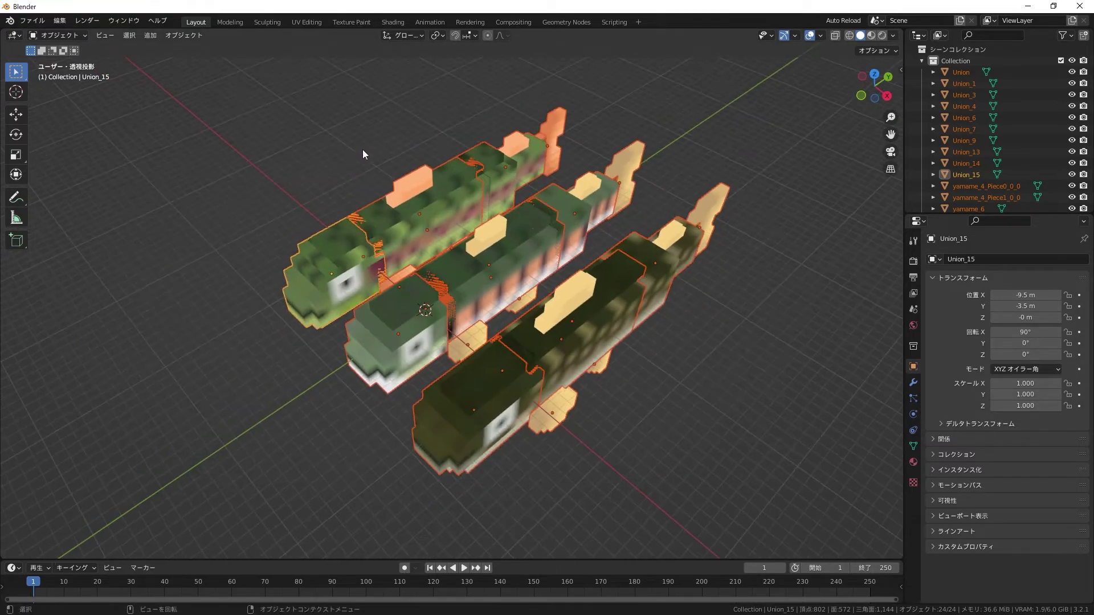
Change the fish Image Texture interpolation from Linear to Closest, then return to Layout
{"action": "left_click", "coordinate": [392, 21]}
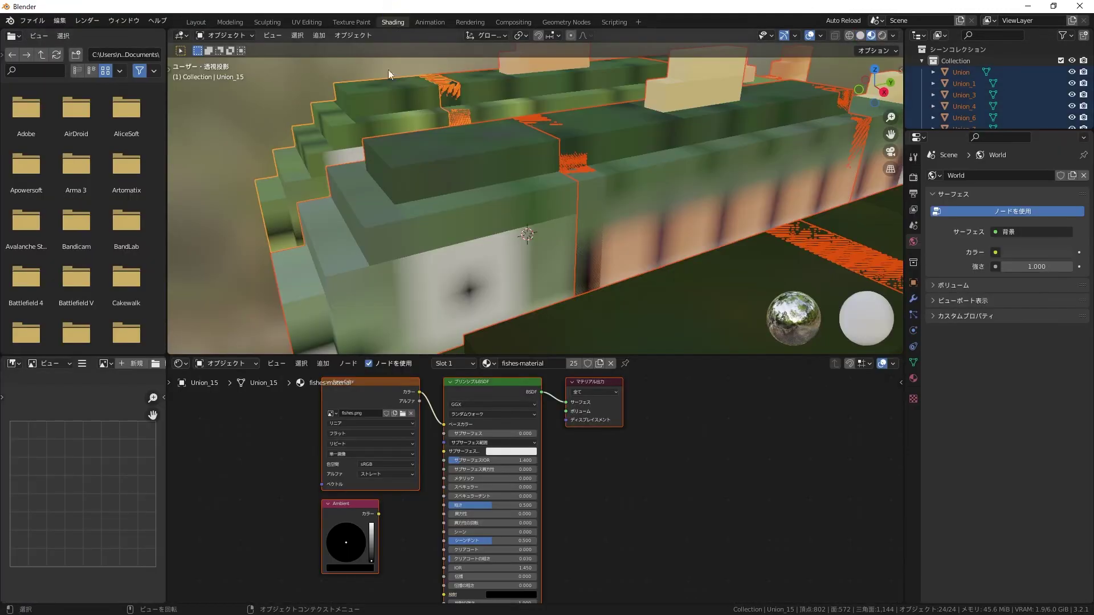
{"action": "left_click", "coordinate": [372, 422]}
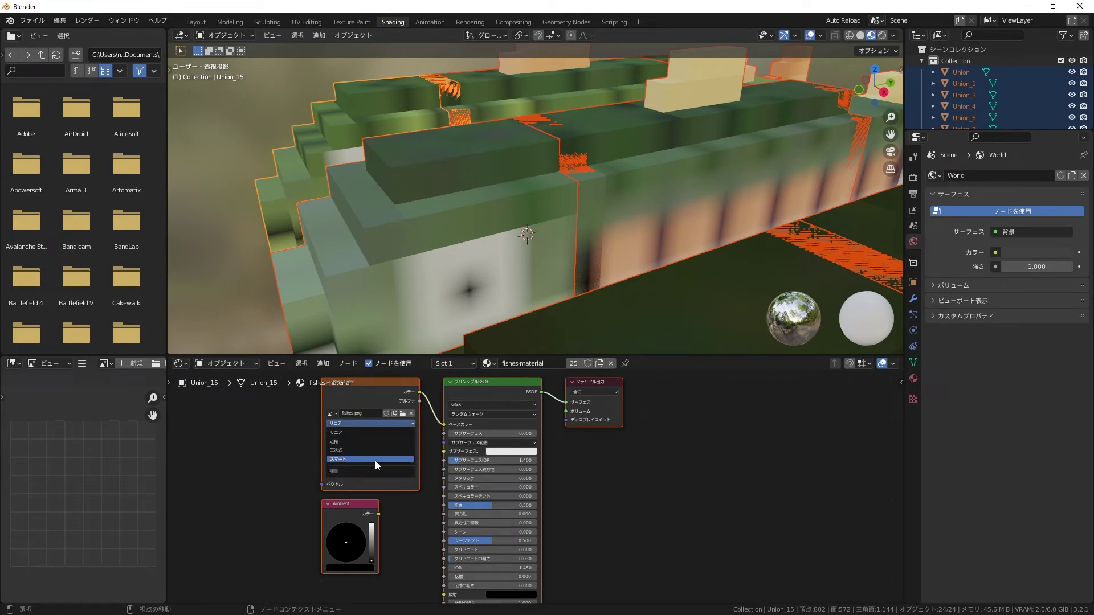
{"action": "left_click", "coordinate": [374, 443]}
{"action": "middle_click_drag", "start_coordinate": [433, 336], "coordinate": [496, 224]}
{"action": "scroll", "coordinate": [496, 223], "scroll_direction": "down", "scroll_amount": 3}
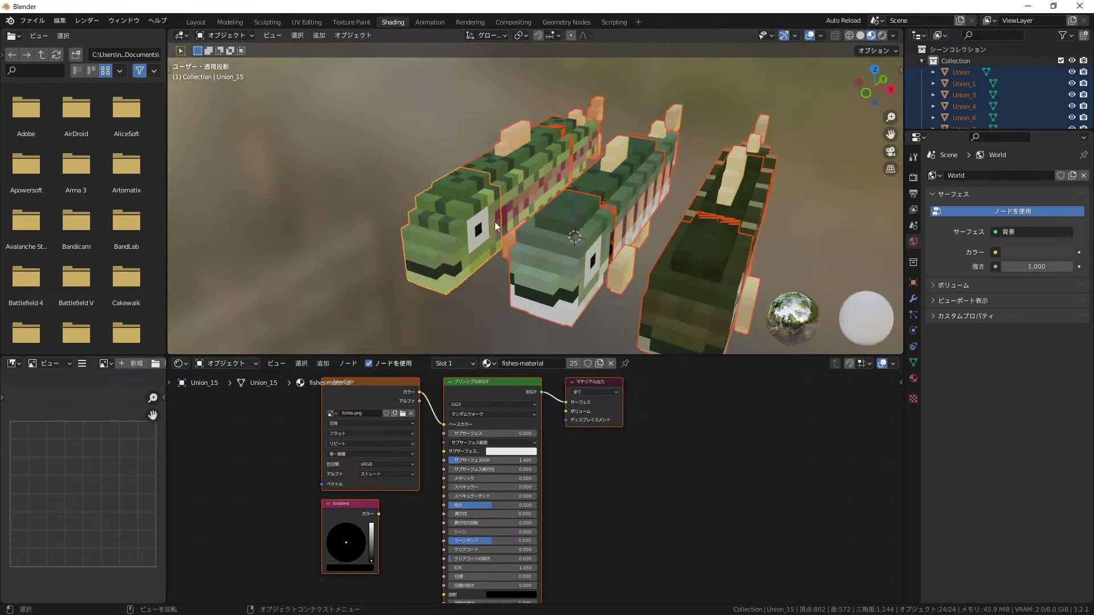
{"action": "left_click", "coordinate": [196, 22]}
{"action": "scroll", "coordinate": [776, 115], "scroll_direction": "up", "scroll_amount": 2}
{"action": "mouse_move", "coordinate": [777, 114]}
{"action": "middle_mouse_down"}
{"action": "mouse_move", "coordinate": [581, 300]}
{"action": "mouse_move", "coordinate": [618, 313]}
{"action": "mouse_move", "coordinate": [471, 347]}
{"action": "mouse_move", "coordinate": [589, 356]}
{"action": "mouse_move", "coordinate": [530, 342]}
{"action": "mouse_move", "coordinate": [462, 350]}
{"action": "mouse_move", "coordinate": [462, 365]}
{"action": "mouse_move", "coordinate": [441, 343]}
{"action": "middle_mouse_up"}
Select the Union_3, Union_6, tail fin and Union_1 fish pieces, cancelling a trial vertical move
{"action": "left_click", "coordinate": [466, 368]}
{"action": "left_click", "coordinate": [619, 331]}
{"action": "key", "text": "g"}
{"action": "key", "text": "z"}
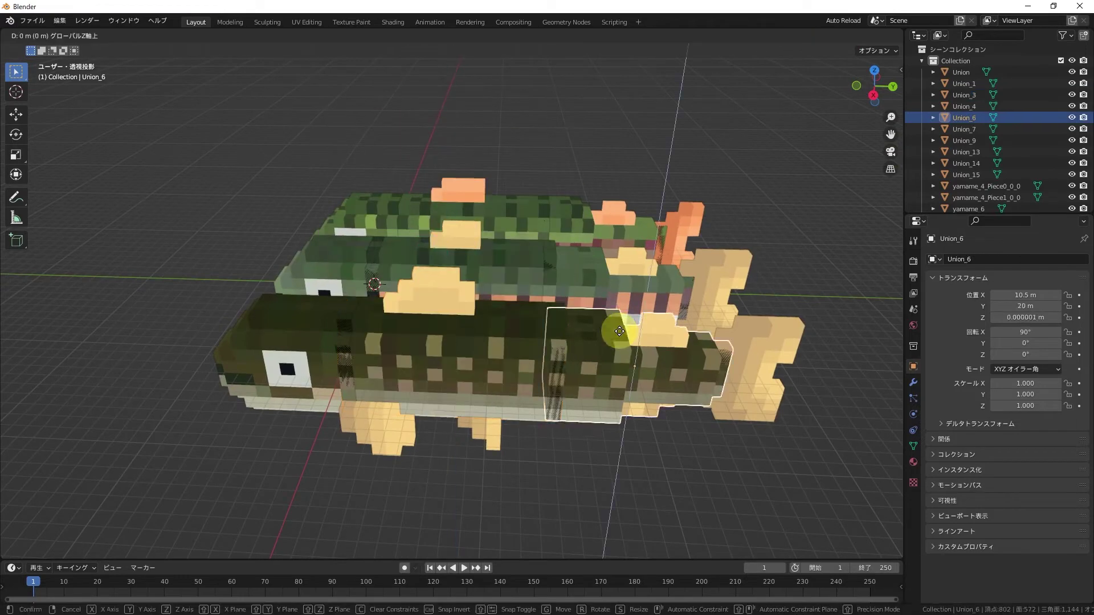
{"action": "key", "text": "Escape"}
{"action": "left_click", "coordinate": [745, 334]}
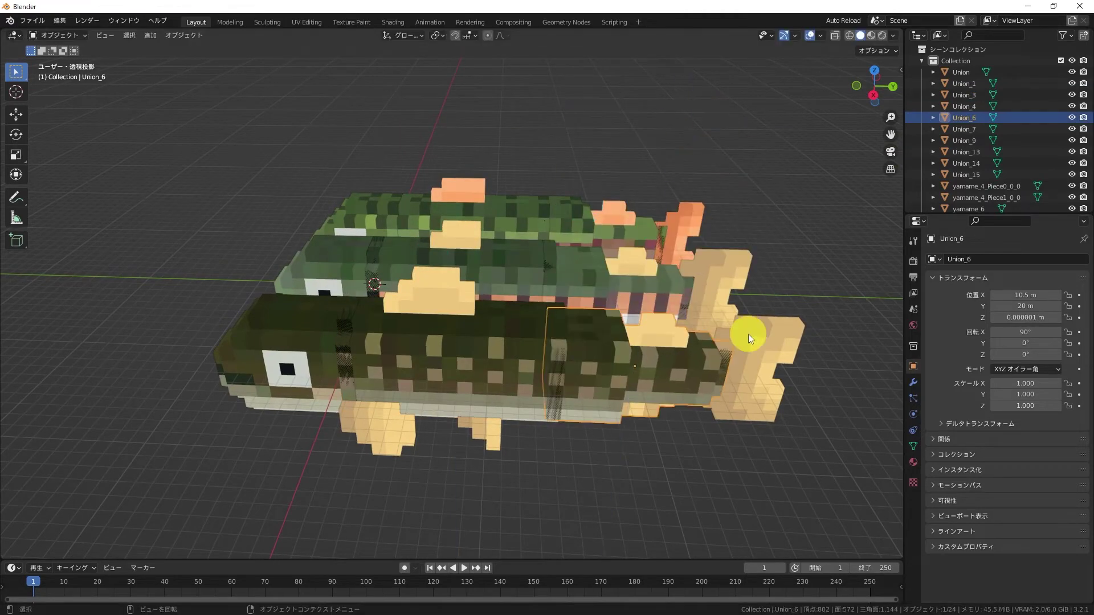
{"action": "left_click", "coordinate": [282, 329]}
{"action": "mouse_move", "coordinate": [282, 330]}
{"action": "middle_mouse_down"}
{"action": "mouse_move", "coordinate": [570, 281]}
{"action": "mouse_move", "coordinate": [406, 296]}
{"action": "mouse_move", "coordinate": [473, 307]}
{"action": "mouse_move", "coordinate": [499, 279]}
{"action": "mouse_move", "coordinate": [533, 199]}
{"action": "middle_mouse_up"}
Select body piece Union_3 and tail fin yamame_6, testing and cancelling vertical moves
{"action": "left_click", "coordinate": [533, 198]}
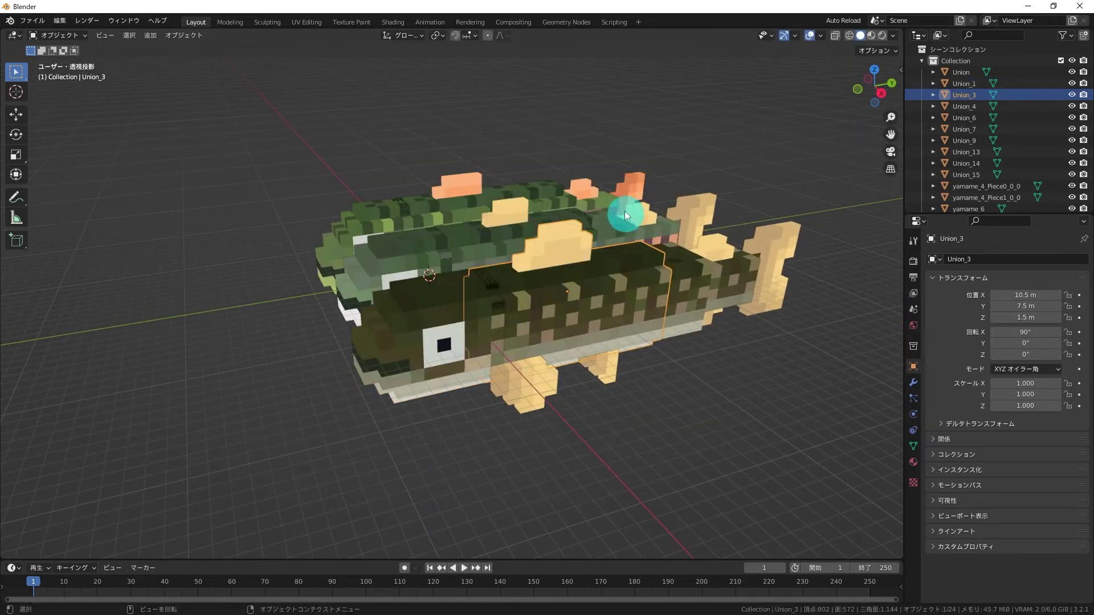
{"action": "left_click", "coordinate": [709, 288]}
{"action": "key", "text": "g"}
{"action": "key", "text": "Escape"}
{"action": "left_click", "coordinate": [769, 256]}
{"action": "key", "text": "g"}
{"action": "key", "text": "z"}
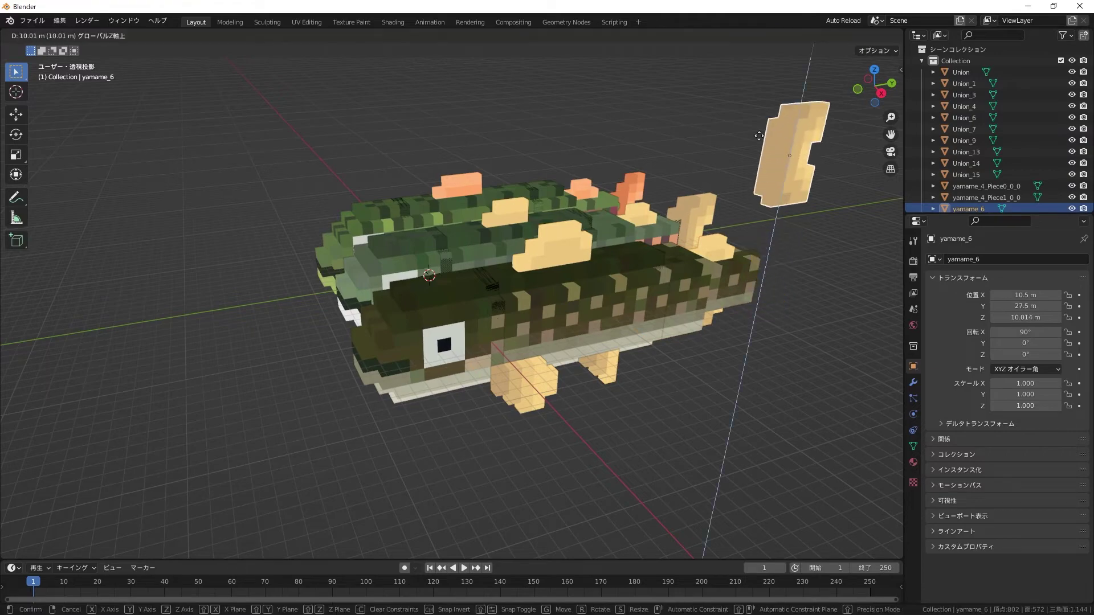
{"action": "key", "text": "Escape"}
Box-select all parts of the right fish and join them into Union_3
{"action": "mouse_move", "coordinate": [487, 231]}
{"action": "middle_mouse_down"}
{"action": "mouse_move", "coordinate": [627, 279]}
{"action": "mouse_move", "coordinate": [515, 176]}
{"action": "mouse_move", "coordinate": [645, 337]}
{"action": "mouse_move", "coordinate": [553, 342]}
{"action": "mouse_move", "coordinate": [571, 358]}
{"action": "middle_mouse_up"}
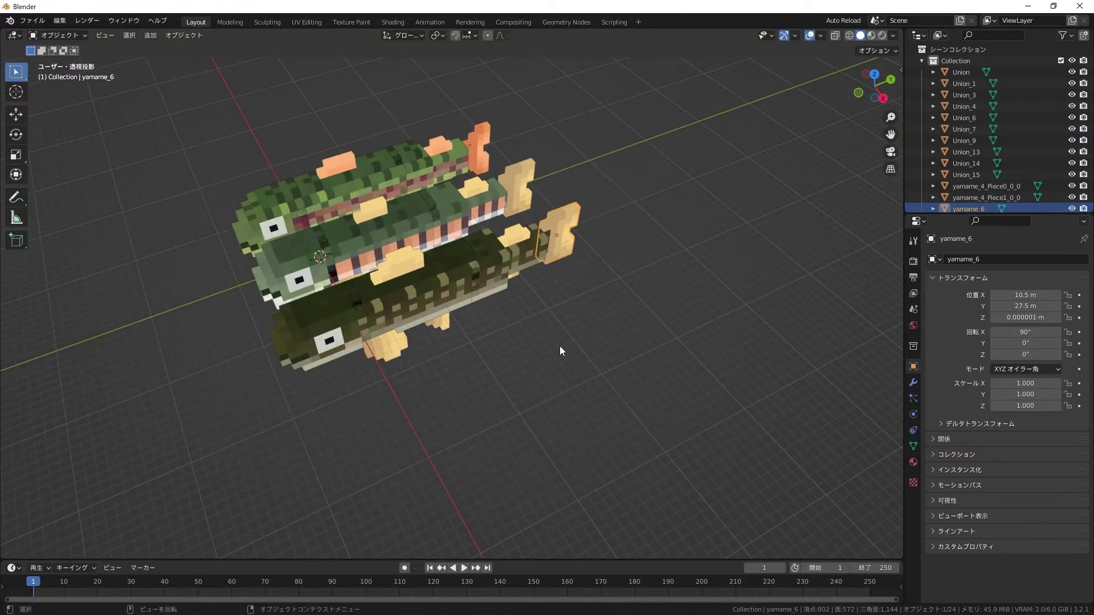
{"action": "middle_click_drag", "start_coordinate": [533, 309], "coordinate": [530, 305]}
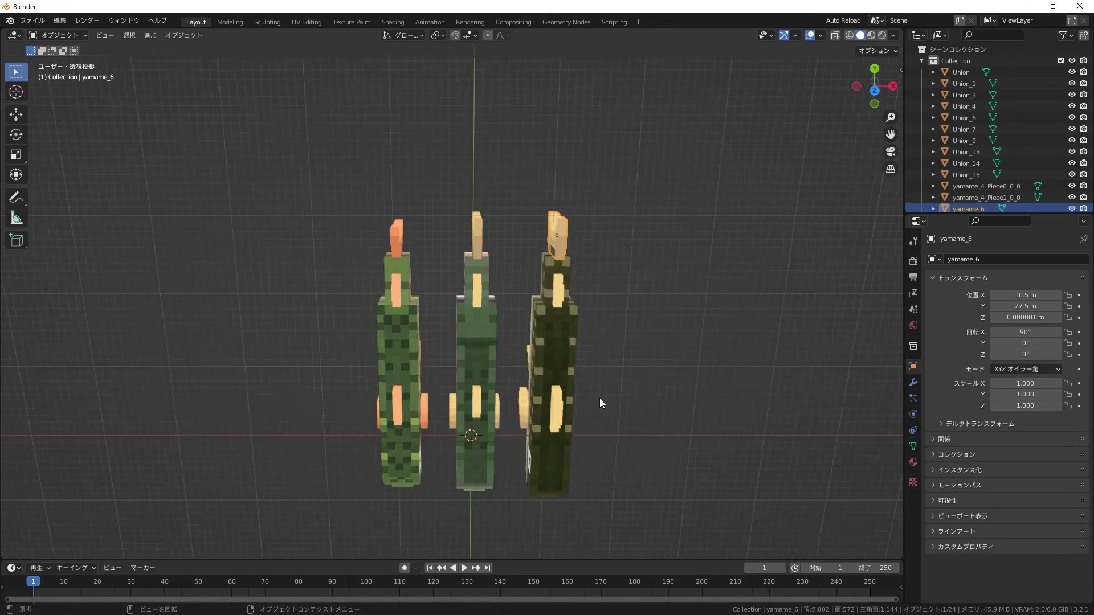
{"action": "mouse_move", "coordinate": [593, 385]}
{"action": "middle_mouse_down"}
{"action": "mouse_move", "coordinate": [596, 305]}
{"action": "mouse_move", "coordinate": [576, 334]}
{"action": "mouse_move", "coordinate": [637, 259]}
{"action": "middle_mouse_up"}
{"action": "left_click_drag", "start_coordinate": [642, 196], "coordinate": [507, 449]}
{"action": "mouse_move", "coordinate": [507, 449]}
{"action": "middle_mouse_down"}
{"action": "mouse_move", "coordinate": [534, 437]}
{"action": "mouse_move", "coordinate": [529, 391]}
{"action": "middle_mouse_up"}
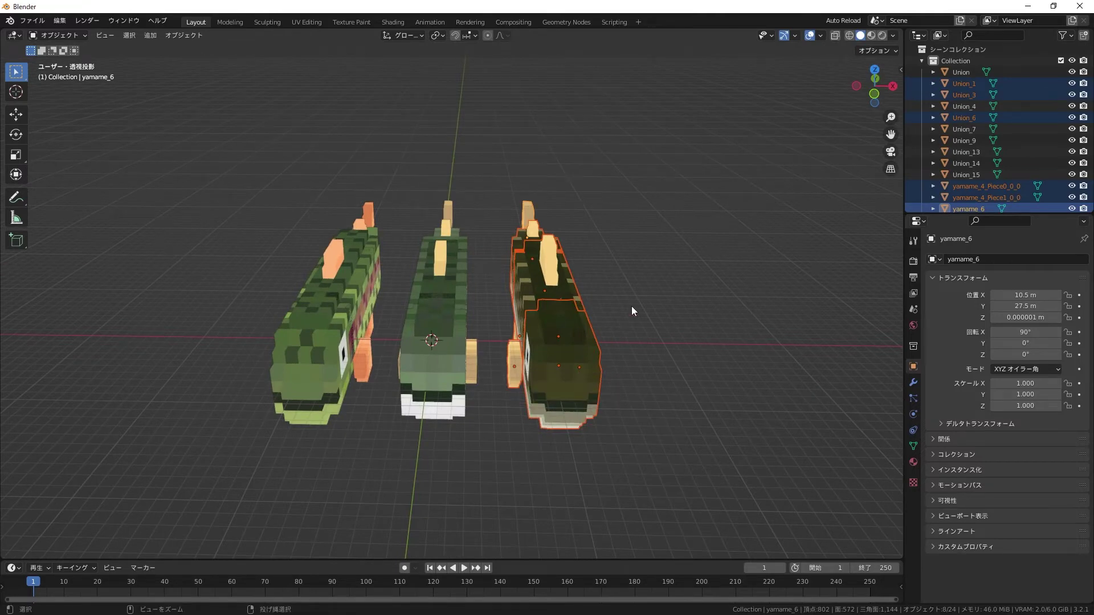
{"action": "mouse_move", "coordinate": [632, 306]}
{"action": "middle_mouse_down"}
{"action": "mouse_move", "coordinate": [573, 383]}
{"action": "mouse_move", "coordinate": [561, 348]}
{"action": "middle_mouse_up"}
{"action": "left_click", "coordinate": [549, 309], "text": "shift"}
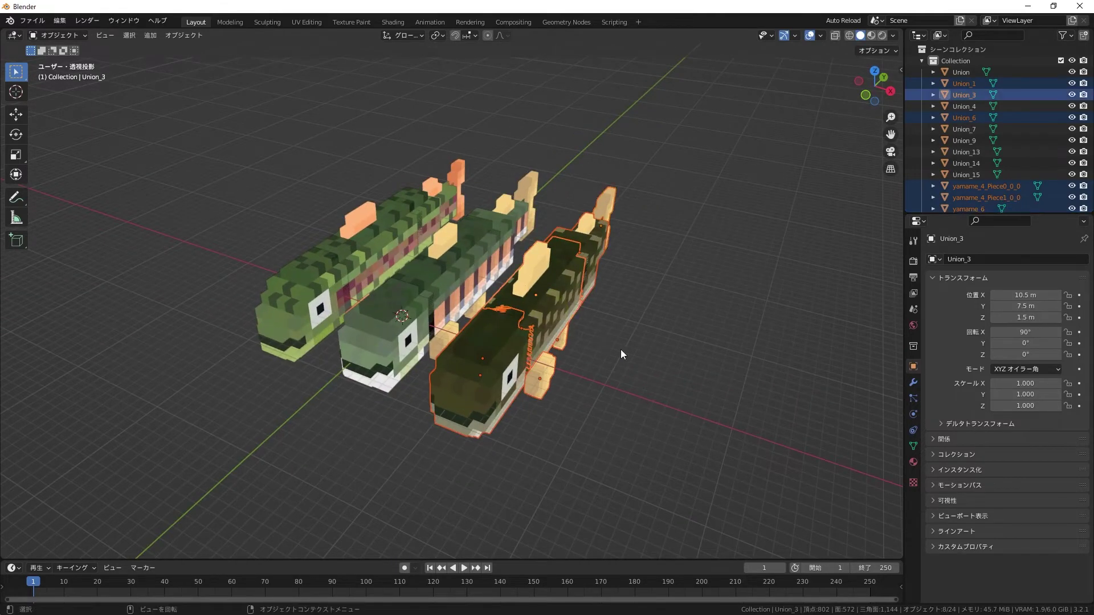
{"action": "key", "text": "ctrl+j"}
Undo the join, then select head piece Union_1 and show its mesh data settings
{"action": "mouse_move", "coordinate": [621, 353]}
{"action": "middle_mouse_down"}
{"action": "mouse_move", "coordinate": [579, 347]}
{"action": "mouse_move", "coordinate": [600, 306]}
{"action": "mouse_move", "coordinate": [436, 187]}
{"action": "mouse_move", "coordinate": [479, 188]}
{"action": "middle_mouse_up"}
{"action": "left_click", "coordinate": [579, 344]}
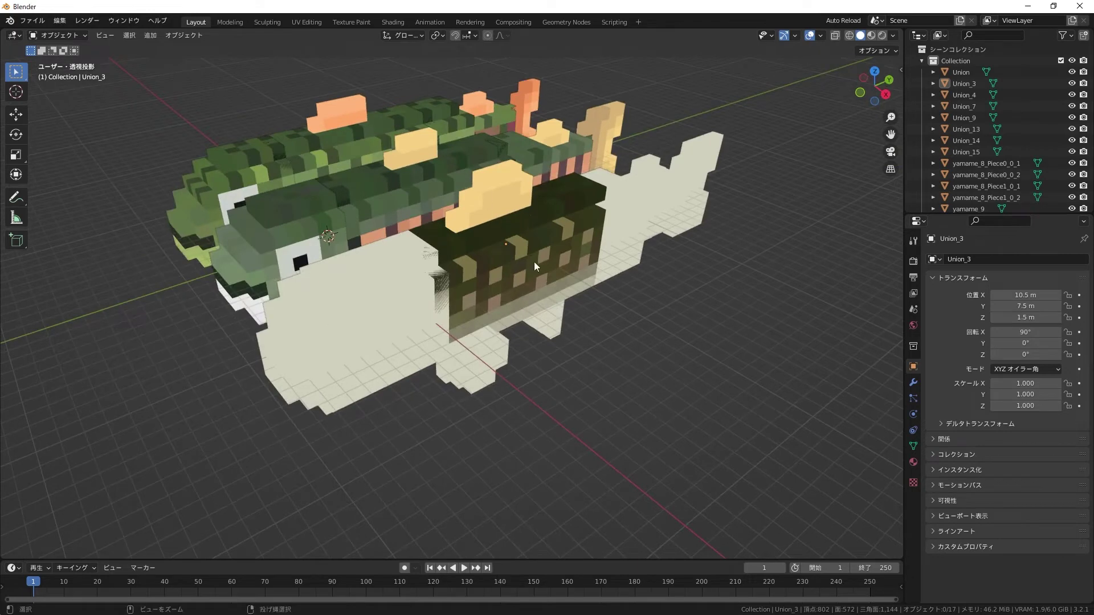
{"action": "key", "text": "ctrl+z"}
{"action": "key", "text": "ctrl+z"}
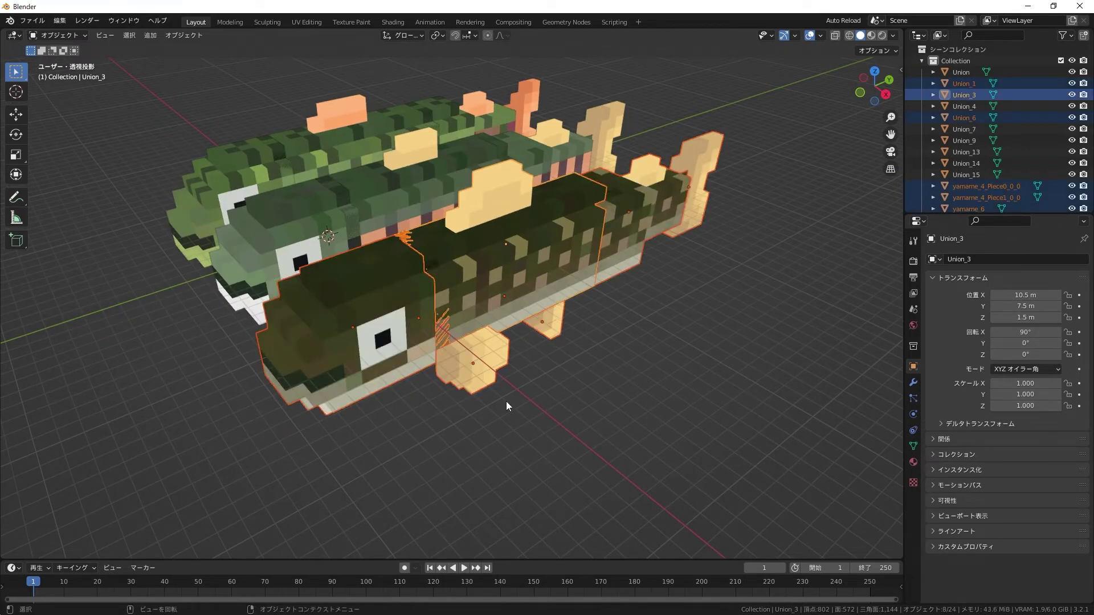
{"action": "left_click", "coordinate": [564, 464]}
{"action": "left_click", "coordinate": [407, 354]}
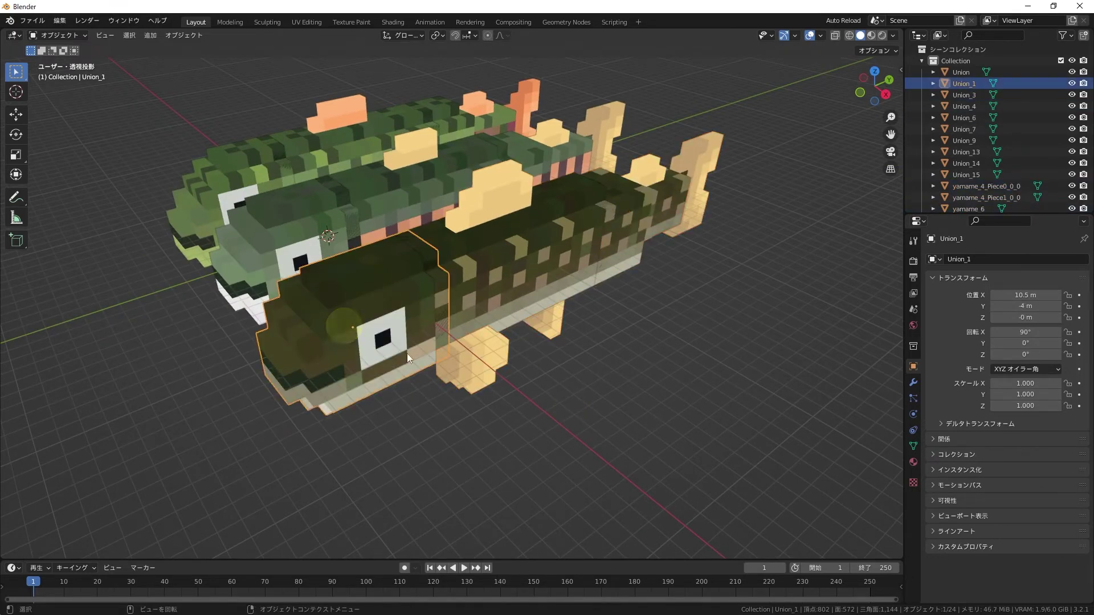
{"action": "left_click", "coordinate": [913, 446]}
{"action": "middle_click_drag", "start_coordinate": [508, 357], "coordinate": [496, 378]}
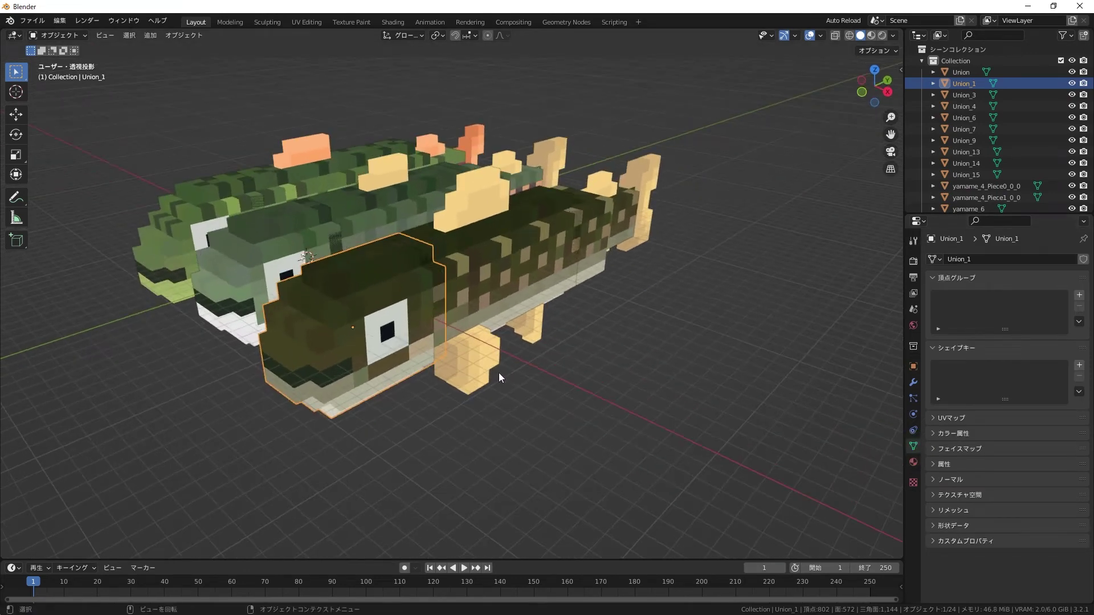
Inspect all geometry of Union_1 and Union_3 in Edit Mode, then return to Object Mode
{"action": "key", "text": "Tab"}
{"action": "key", "text": "a"}
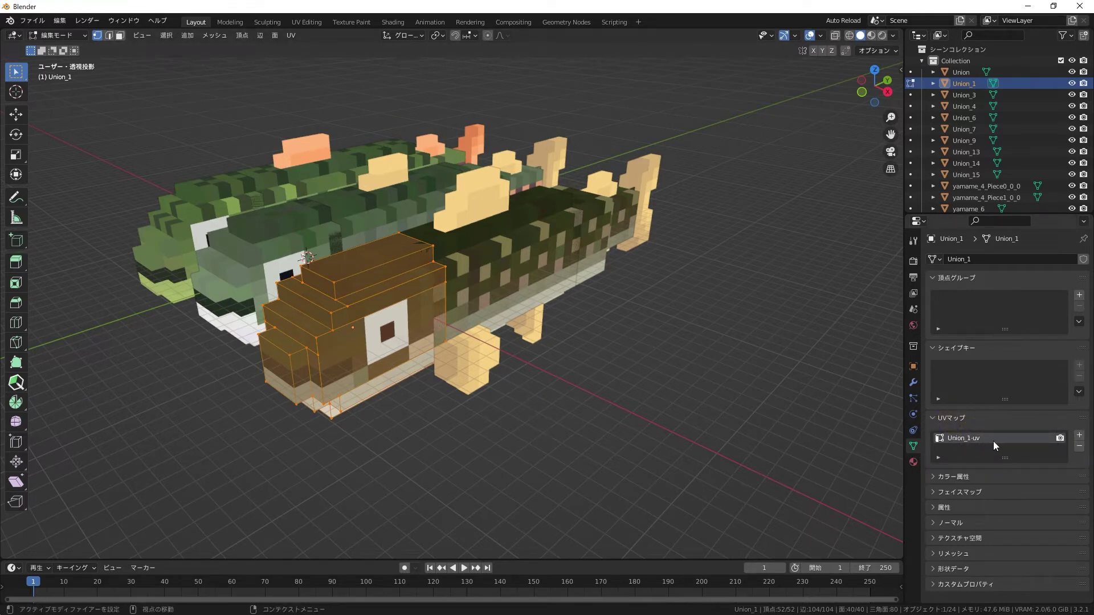
{"action": "key", "text": "alt+q"}
{"action": "left_click", "coordinate": [494, 273]}
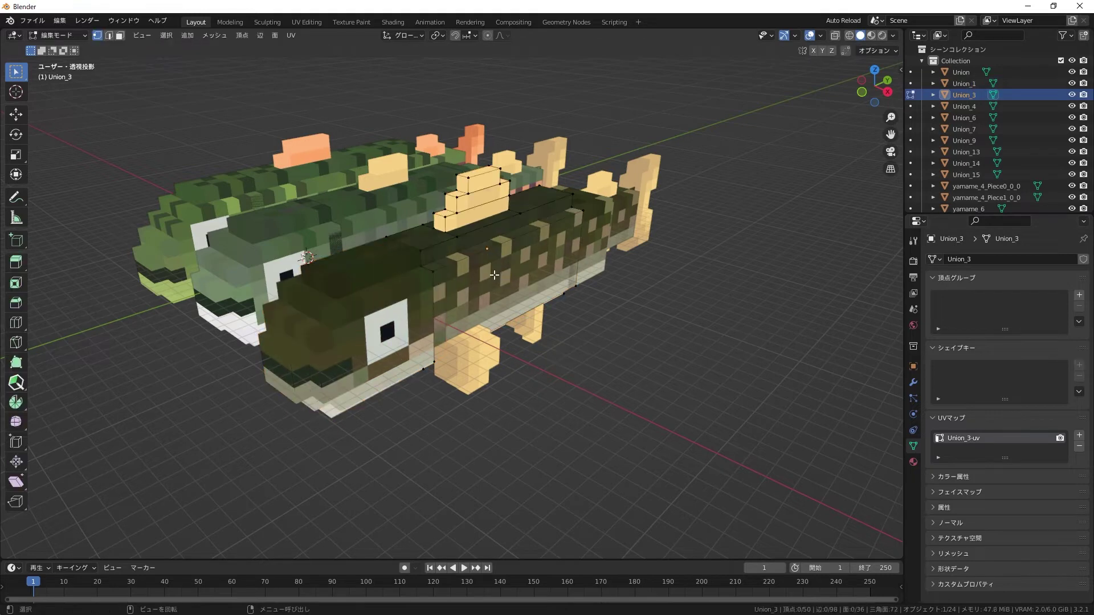
{"action": "key", "text": "a"}
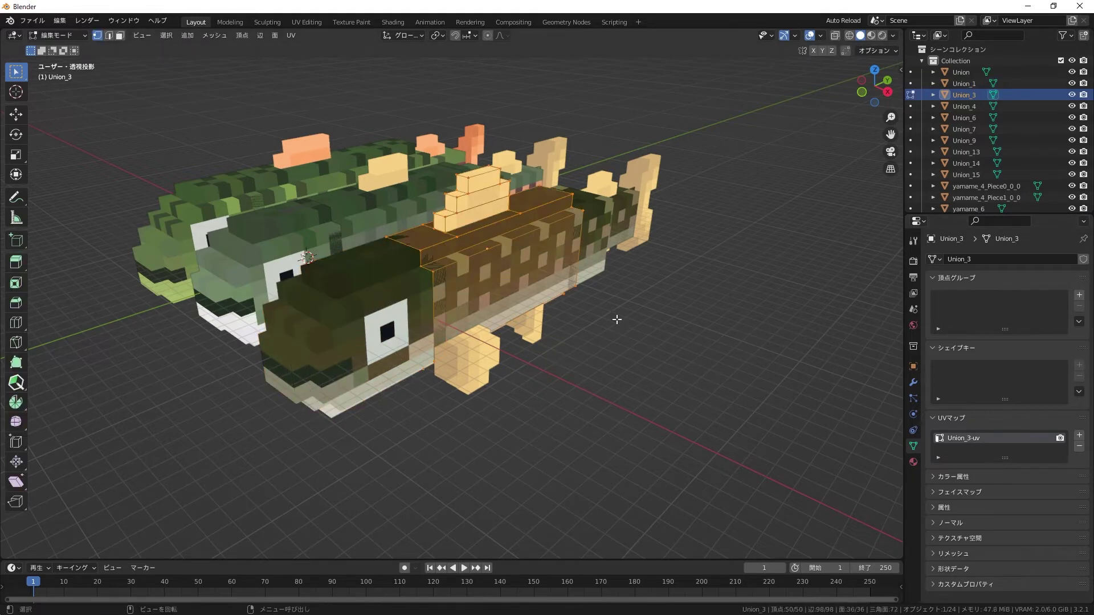
{"action": "key", "text": "Tab"}
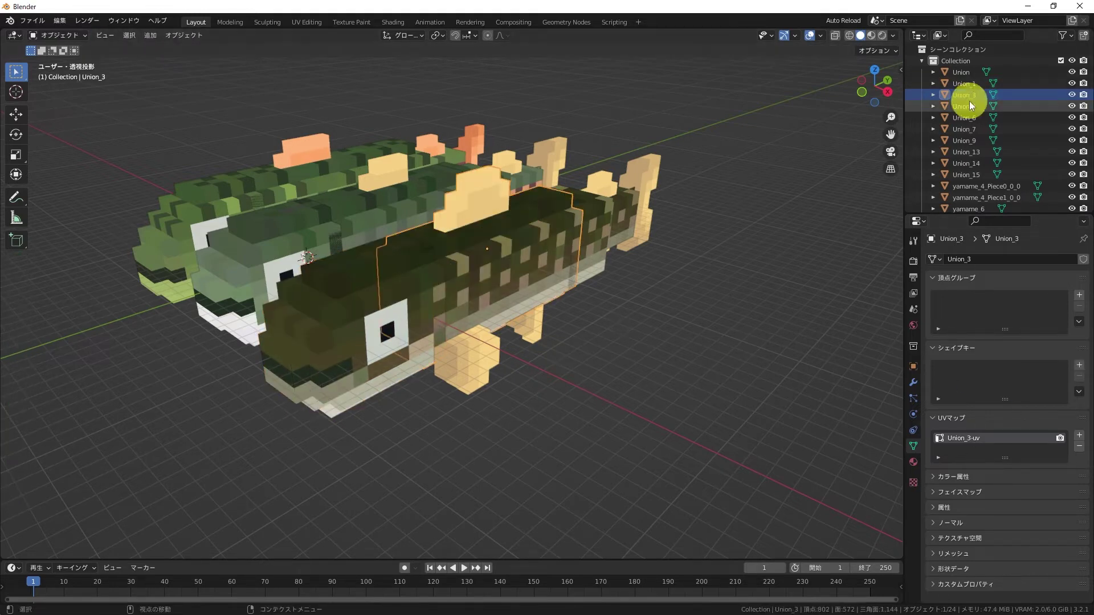
Join the right fish's parts into yamame_4_Piece1_0_0
{"action": "middle_click_drag", "start_coordinate": [740, 422], "coordinate": [587, 402]}
{"action": "left_click", "coordinate": [453, 368]}
{"action": "mouse_move", "coordinate": [453, 368]}
{"action": "middle_mouse_down"}
{"action": "mouse_move", "coordinate": [539, 257]}
{"action": "mouse_move", "coordinate": [581, 286]}
{"action": "mouse_move", "coordinate": [581, 325]}
{"action": "mouse_move", "coordinate": [501, 358]}
{"action": "mouse_move", "coordinate": [663, 384]}
{"action": "mouse_move", "coordinate": [681, 348]}
{"action": "mouse_move", "coordinate": [647, 359]}
{"action": "middle_mouse_up"}
{"action": "key", "text": "ctrl+j"}
Cycle through the joined mesh's UV maps, ending with Union_1-uv active
{"action": "left_click", "coordinate": [986, 450]}
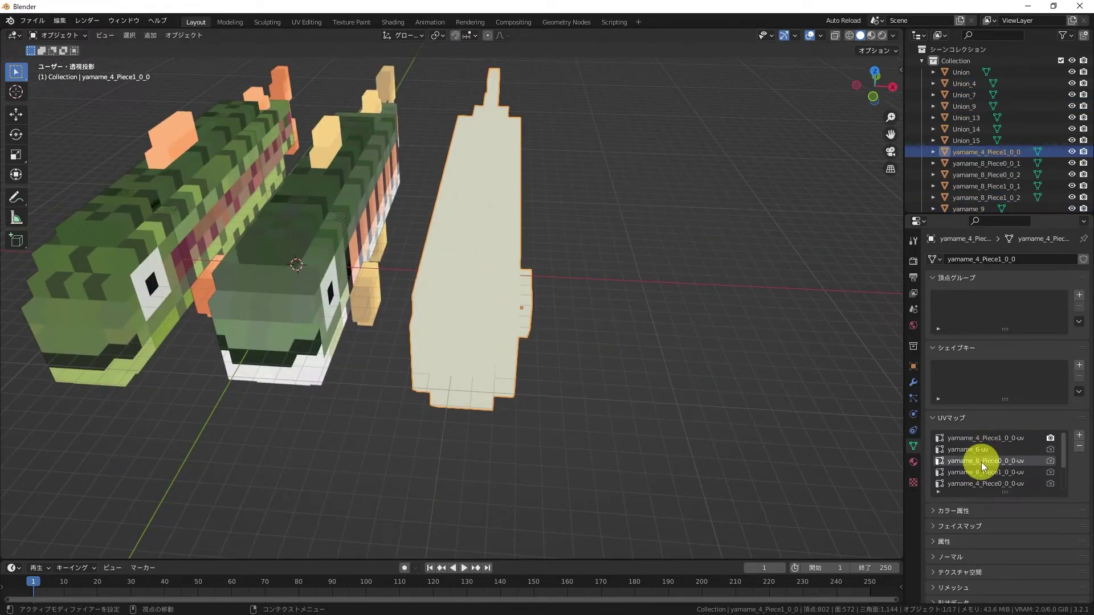
{"action": "scroll", "coordinate": [979, 473], "scroll_direction": "down", "scroll_amount": 3}
{"action": "left_click", "coordinate": [976, 459]}
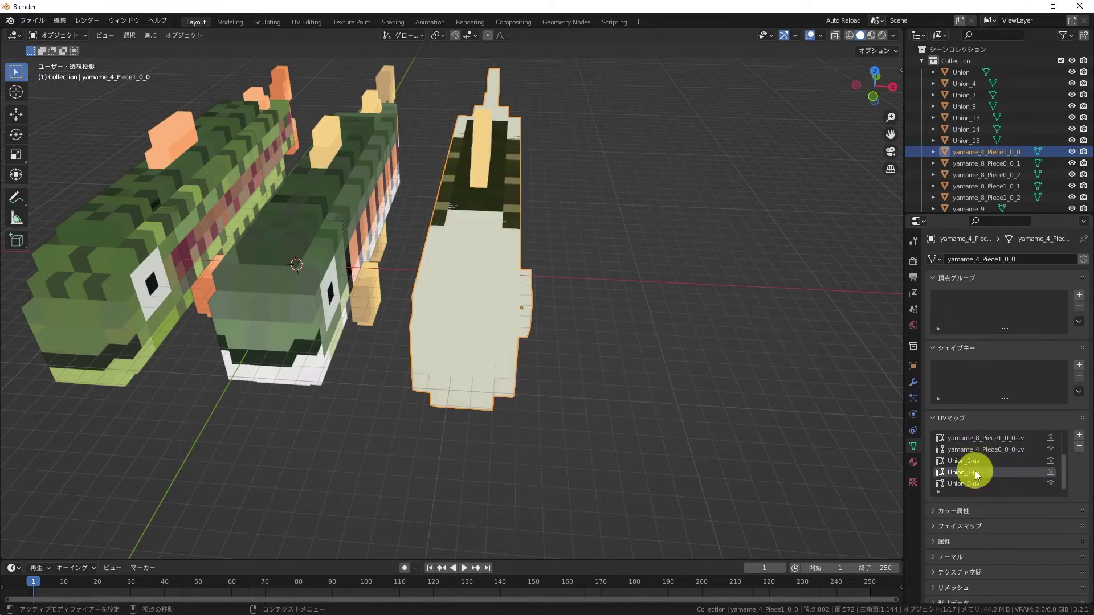
{"action": "left_click", "coordinate": [967, 484]}
{"action": "scroll", "coordinate": [972, 467], "scroll_direction": "up", "scroll_amount": 5}
{"action": "scroll", "coordinate": [973, 467], "scroll_direction": "down", "scroll_amount": 3}
{"action": "left_click", "coordinate": [975, 460]}
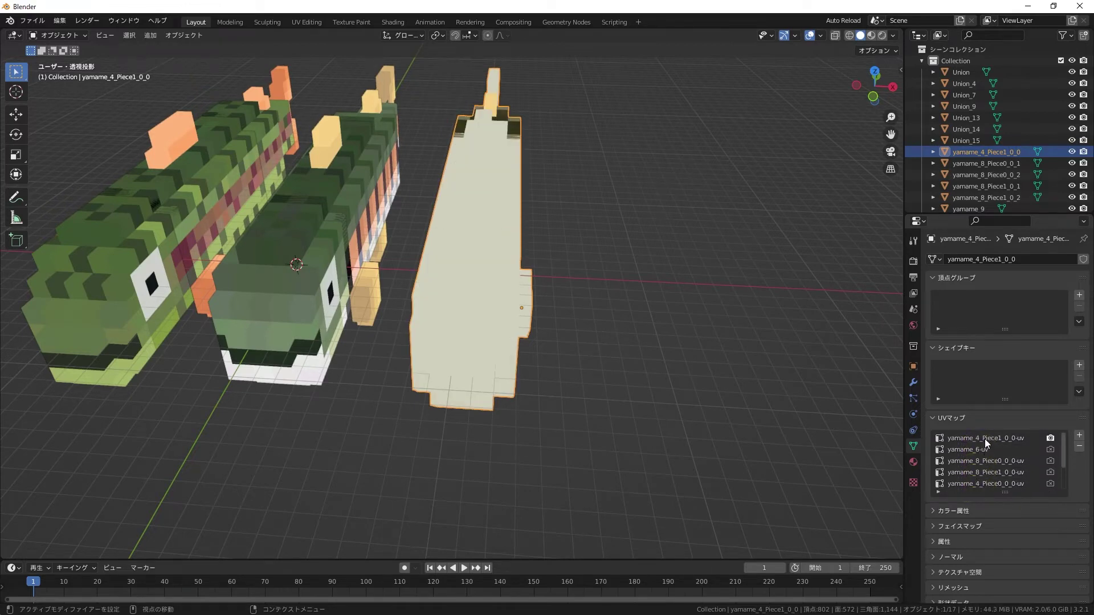
{"action": "middle_click_drag", "start_coordinate": [627, 399], "coordinate": [548, 368]}
Undo the UV map change and the join, then select only body piece Union_3
{"action": "key", "text": "ctrl+z"}
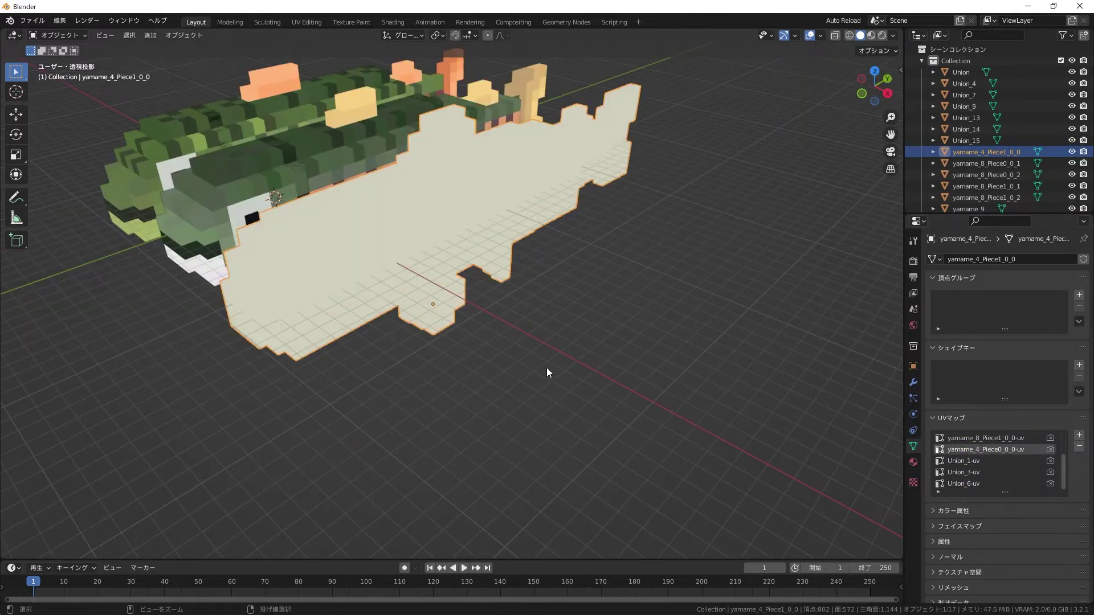
{"action": "key", "text": "ctrl+z"}
{"action": "key", "text": "ctrl+z"}
{"action": "key", "text": "ctrl+z"}
{"action": "key", "text": "ctrl+z"}
{"action": "key", "text": "ctrl+z"}
{"action": "left_click", "coordinate": [536, 344]}
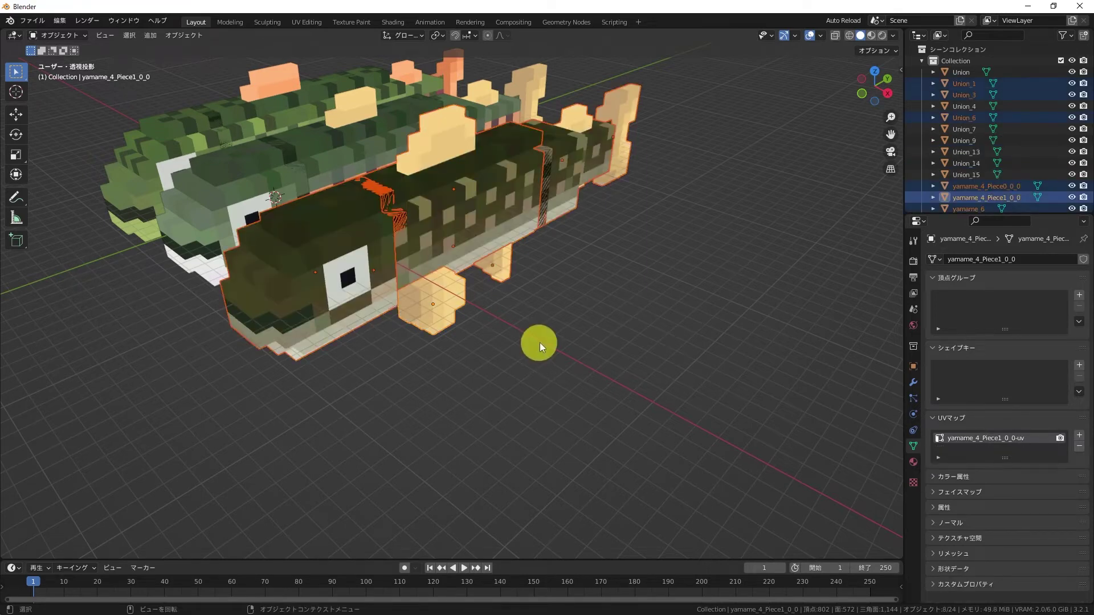
{"action": "mouse_move", "coordinate": [539, 343]}
{"action": "middle_mouse_down"}
{"action": "mouse_move", "coordinate": [586, 338]}
{"action": "mouse_move", "coordinate": [529, 275]}
{"action": "mouse_move", "coordinate": [682, 293]}
{"action": "mouse_move", "coordinate": [634, 226]}
{"action": "middle_mouse_up"}
{"action": "left_click", "coordinate": [529, 275]}
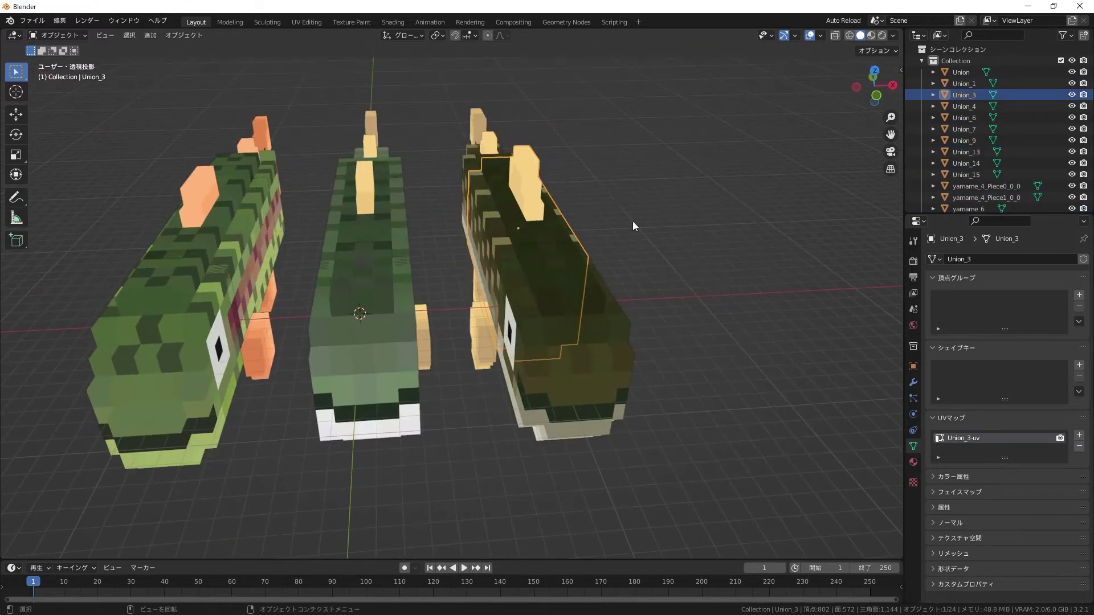
Merge the right fish with Qubicle Obj Rename into body_model with body_mesh and UV-map
{"action": "left_click_drag", "start_coordinate": [627, 135], "coordinate": [491, 402]}
{"action": "mouse_move", "coordinate": [483, 438]}
{"action": "middle_mouse_down"}
{"action": "mouse_move", "coordinate": [635, 404]}
{"action": "mouse_move", "coordinate": [610, 405]}
{"action": "middle_mouse_up"}
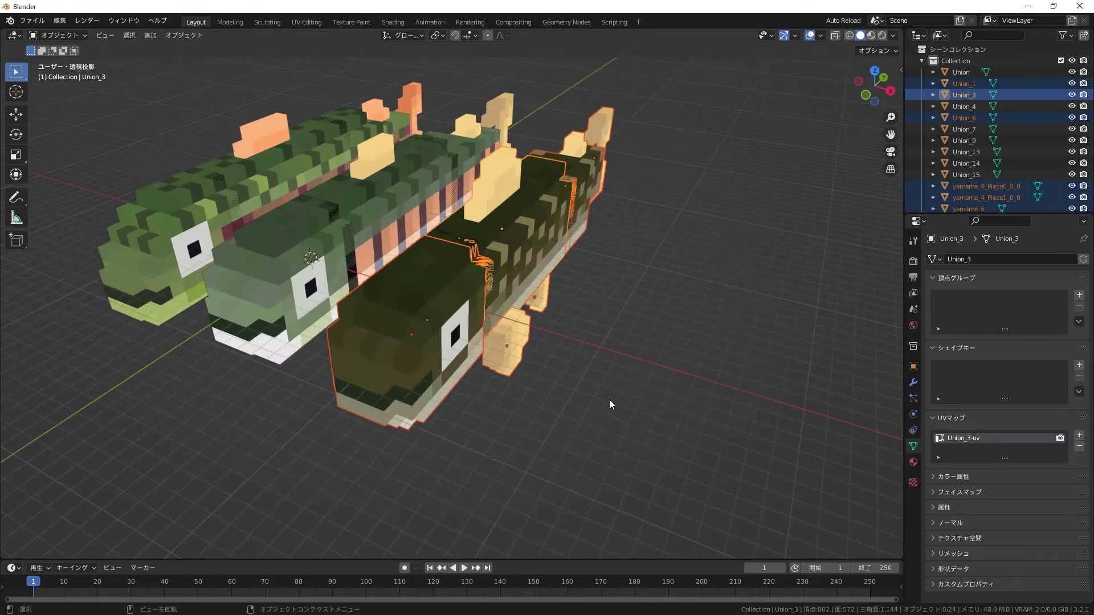
{"action": "left_click", "coordinate": [900, 69]}
{"action": "left_click", "coordinate": [896, 212]}
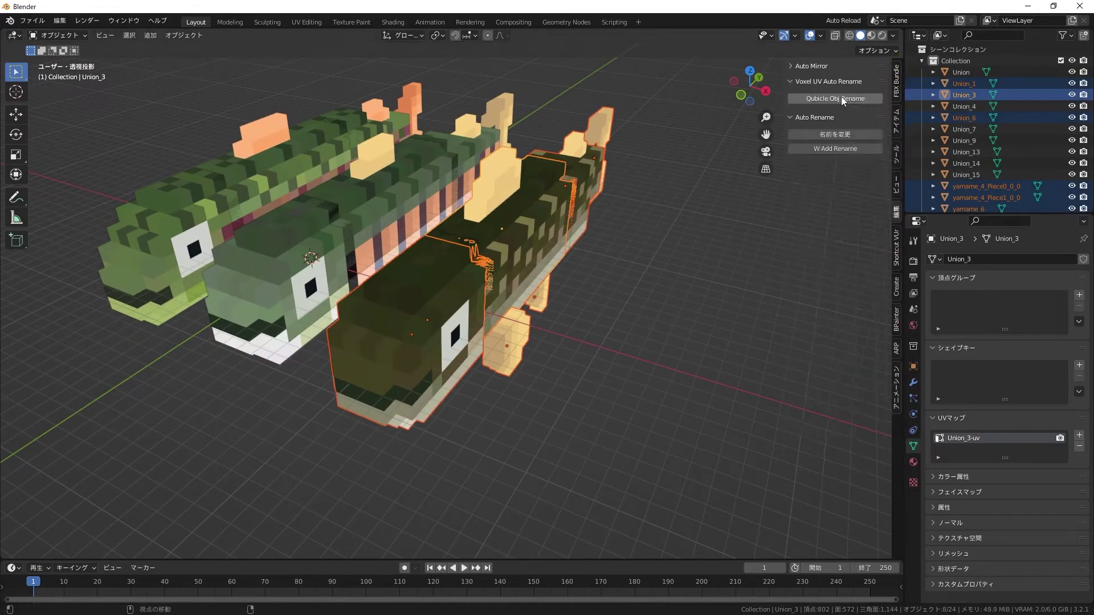
{"action": "left_click", "coordinate": [840, 98]}
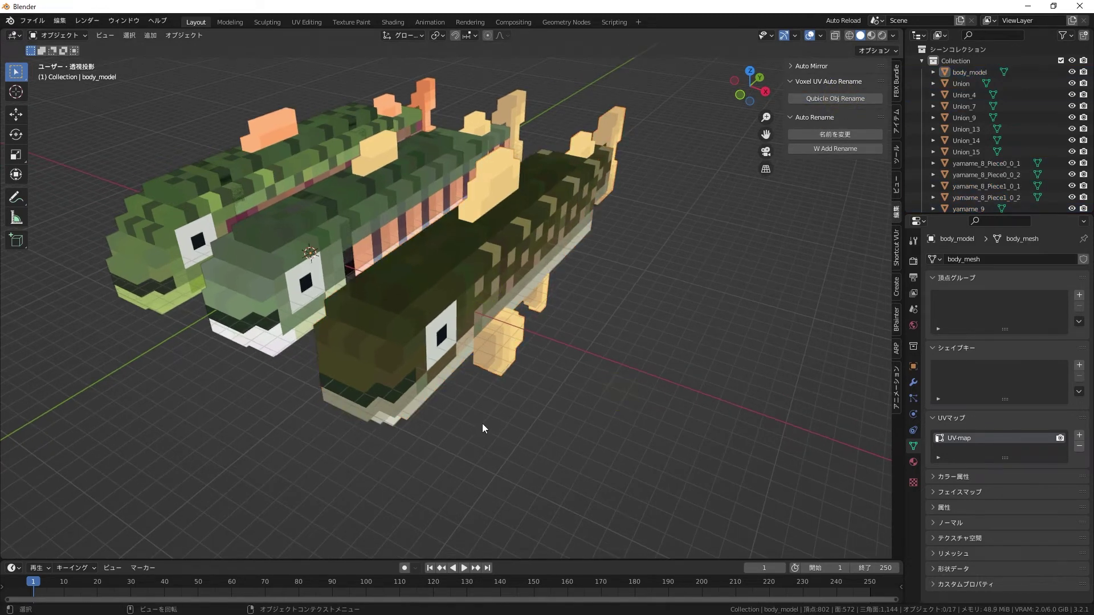
{"action": "middle_click_drag", "start_coordinate": [482, 422], "coordinate": [565, 396]}
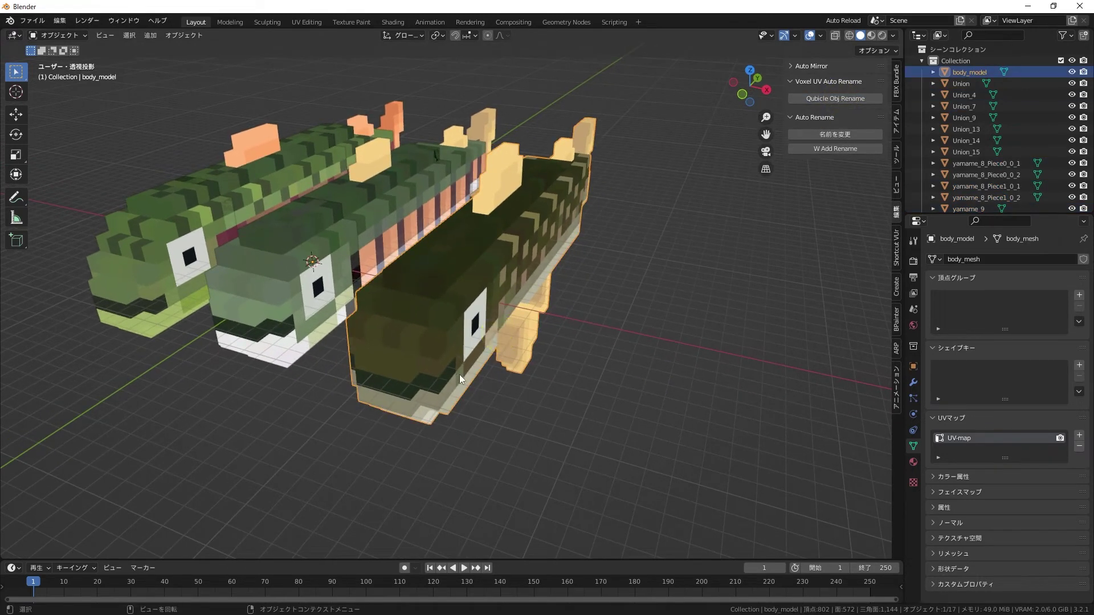
{"action": "middle_click_drag", "start_coordinate": [498, 348], "coordinate": [524, 387]}
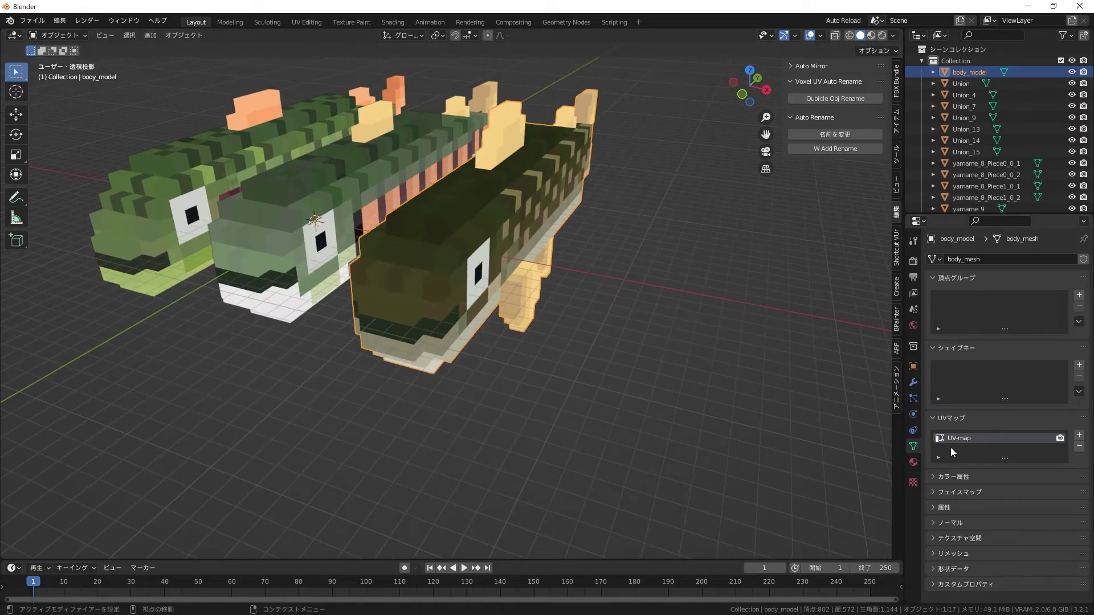
{"action": "left_click", "coordinate": [950, 446]}
{"action": "left_click", "coordinate": [638, 378]}
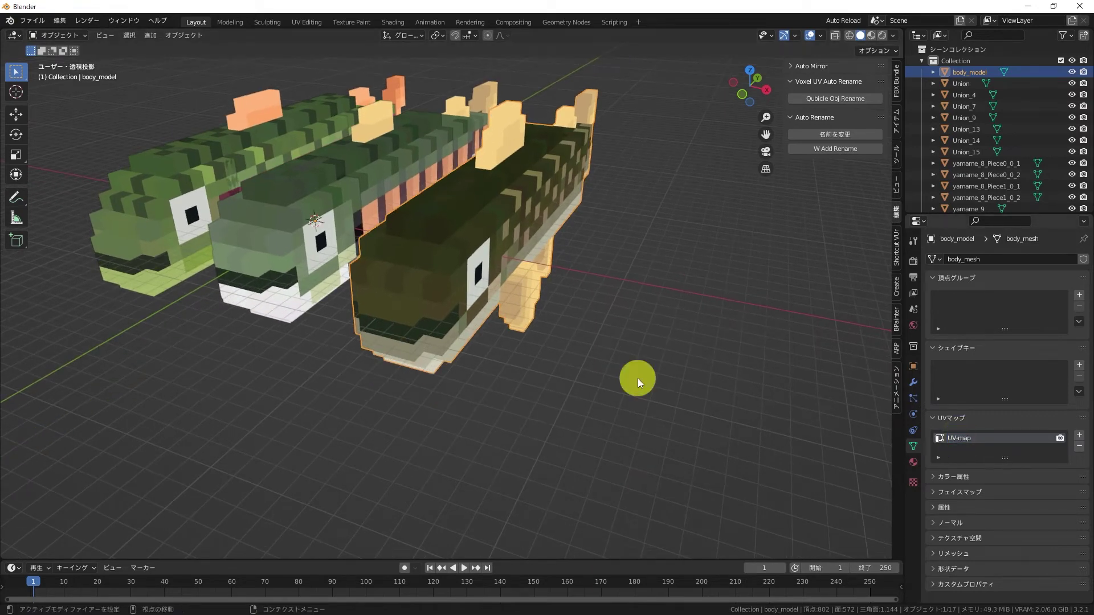
{"action": "middle_click_drag", "start_coordinate": [654, 340], "coordinate": [602, 341]}
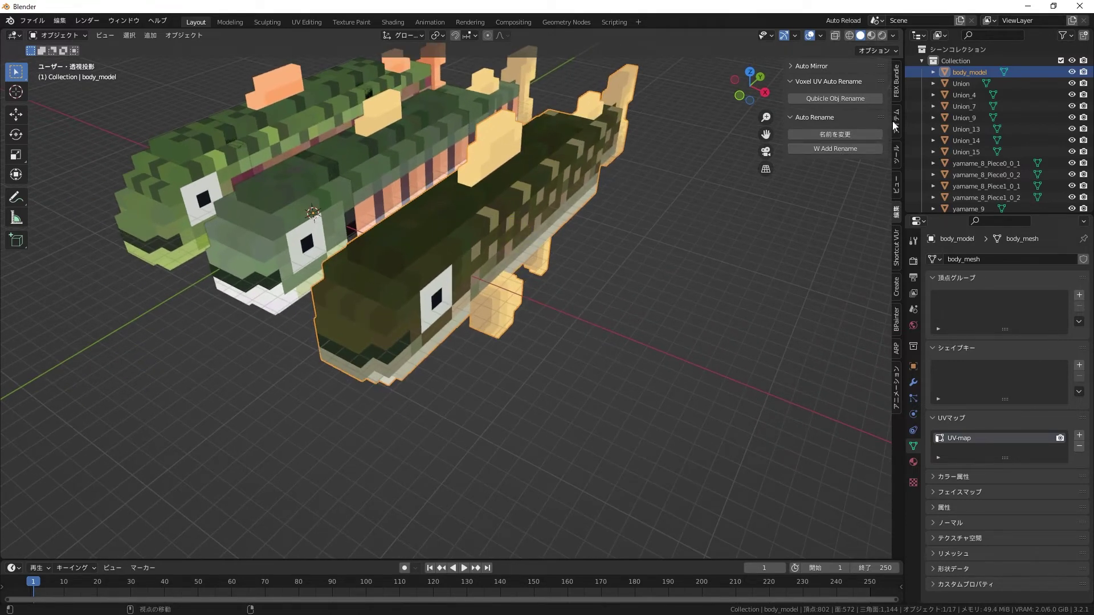
Apply rotation and scale to body_model, then reselect it
{"action": "key", "text": "ctrl+a"}
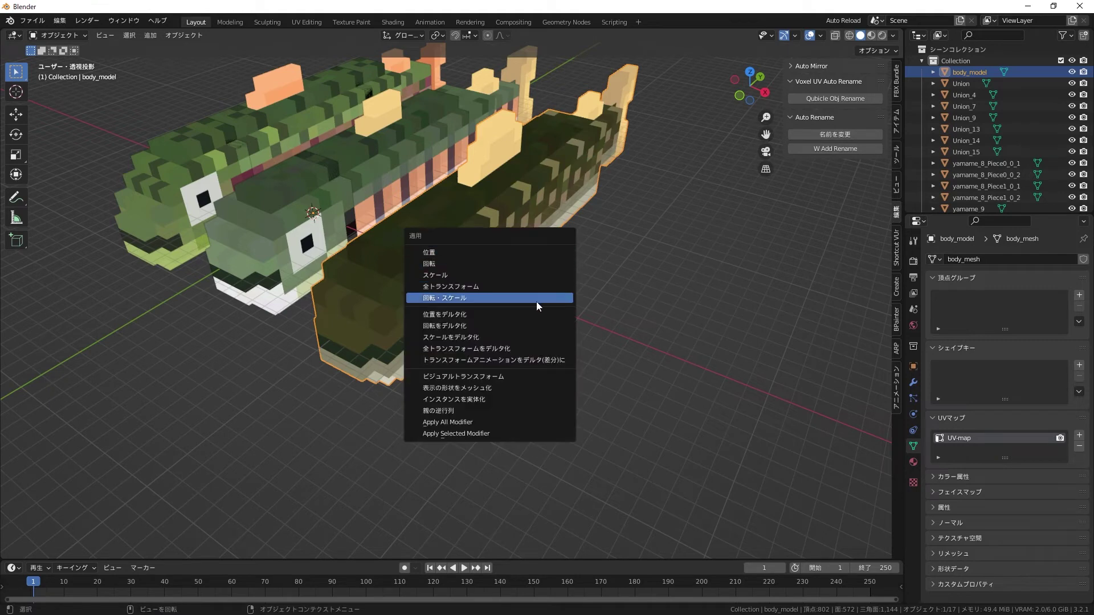
{"action": "left_click", "coordinate": [652, 244]}
{"action": "middle_click_drag", "start_coordinate": [652, 244], "coordinate": [293, 270]}
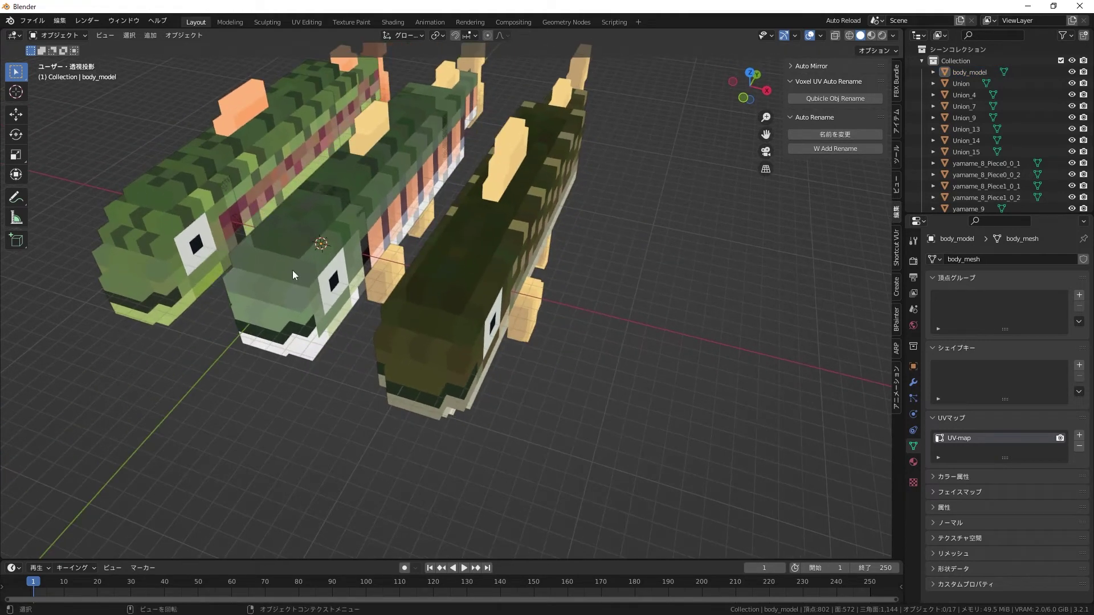
{"action": "mouse_move", "coordinate": [339, 238]}
{"action": "middle_mouse_down"}
{"action": "mouse_move", "coordinate": [519, 195]}
{"action": "mouse_move", "coordinate": [538, 231]}
{"action": "mouse_move", "coordinate": [527, 227]}
{"action": "middle_mouse_up"}
{"action": "left_click", "coordinate": [528, 227]}
{"action": "mouse_move", "coordinate": [587, 260]}
{"action": "middle_mouse_down"}
{"action": "mouse_move", "coordinate": [542, 265]}
{"action": "mouse_move", "coordinate": [546, 274]}
{"action": "middle_mouse_up"}
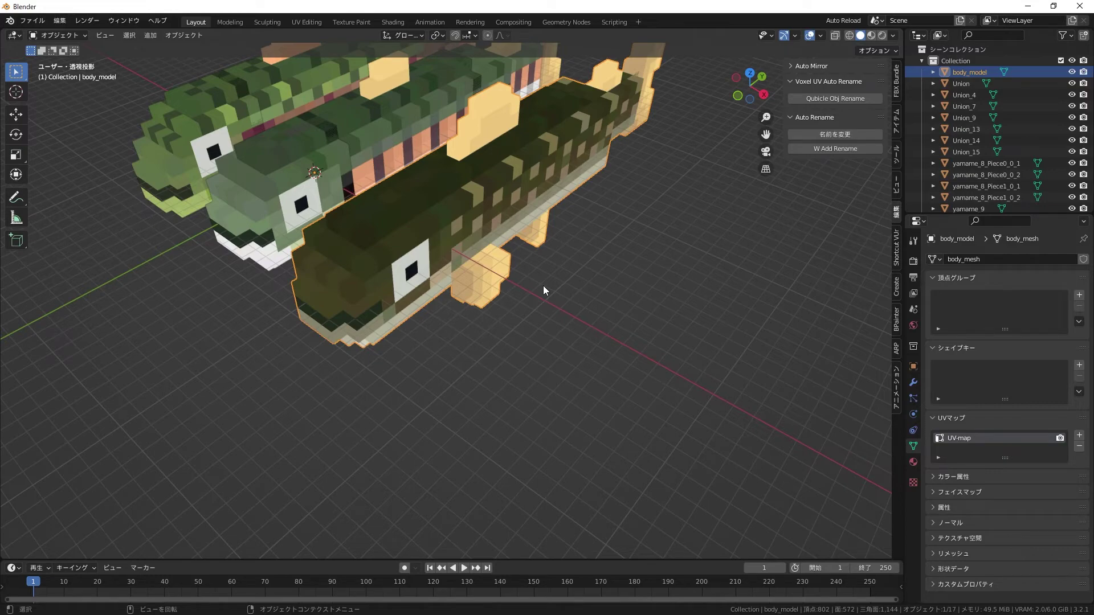
Select Union_13 and box-select all middle fish pieces from the front view
{"action": "mouse_move", "coordinate": [562, 257]}
{"action": "middle_mouse_down"}
{"action": "mouse_move", "coordinate": [483, 242]}
{"action": "mouse_move", "coordinate": [575, 248]}
{"action": "mouse_move", "coordinate": [586, 317]}
{"action": "middle_mouse_up"}
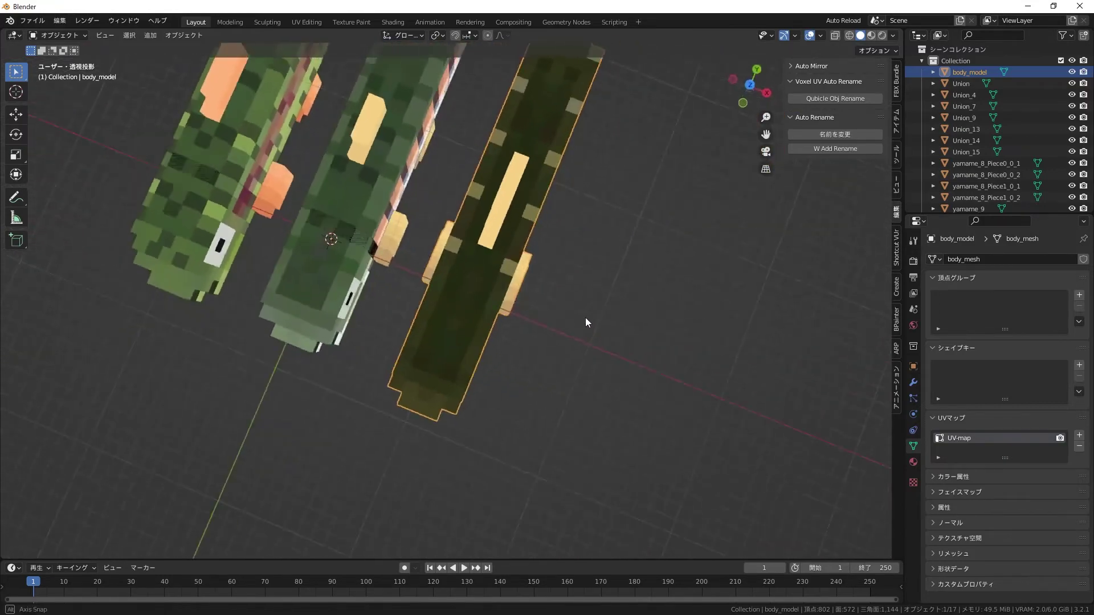
{"action": "left_click", "coordinate": [518, 190]}
{"action": "middle_click_drag", "start_coordinate": [519, 190], "coordinate": [432, 253], "text": "alt"}
{"action": "mouse_move", "coordinate": [433, 195]}
{"action": "left_mouse_down"}
{"action": "mouse_move", "coordinate": [338, 355]}
{"action": "mouse_move", "coordinate": [429, 158]}
{"action": "left_mouse_up"}
Run Qubicle Obj Rename on the selected middle fish parts
{"action": "middle_click_drag", "start_coordinate": [428, 158], "coordinate": [381, 274]}
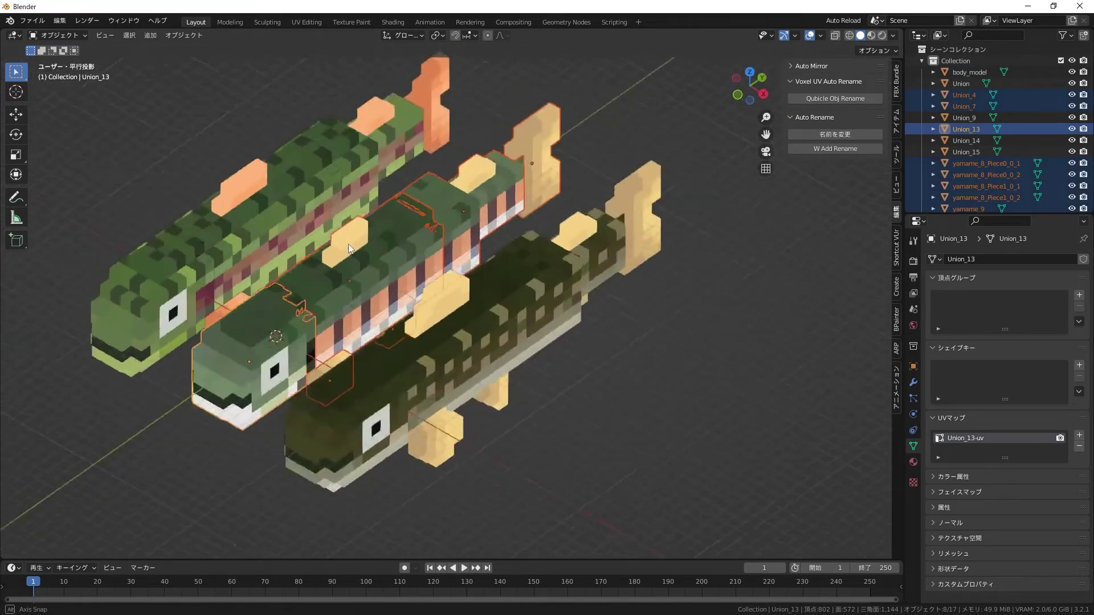
{"action": "left_click", "coordinate": [381, 275], "text": "shift"}
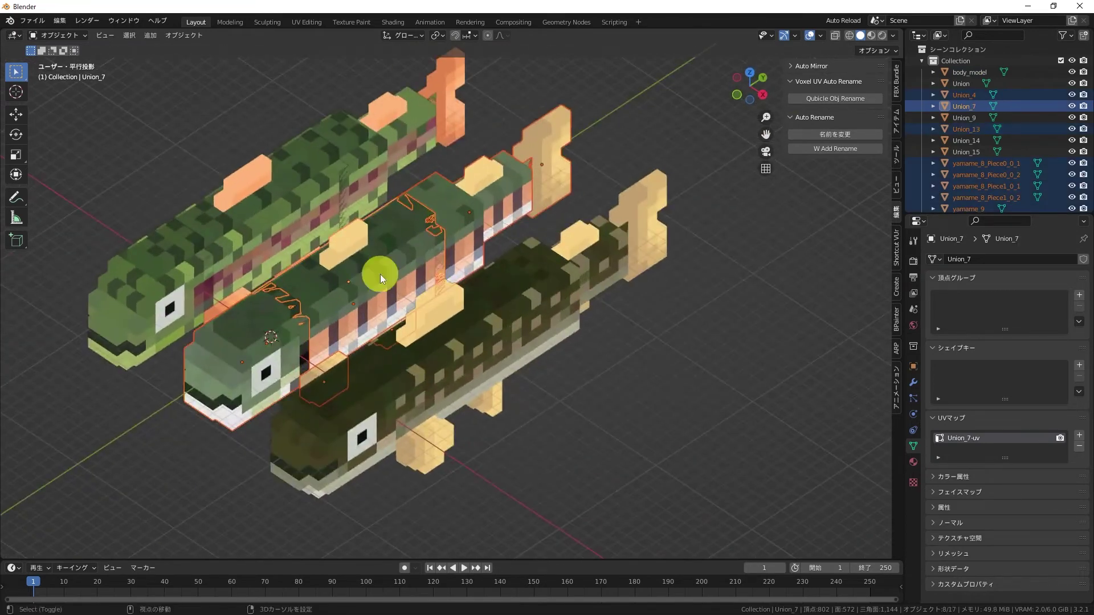
{"action": "left_click", "coordinate": [835, 98]}
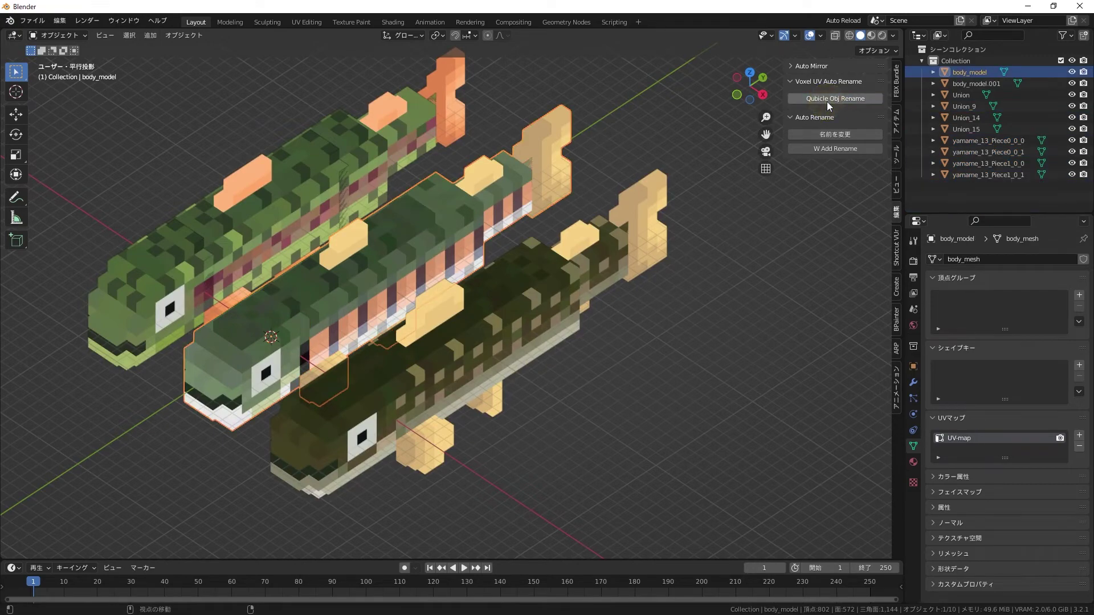
Box-select the left fish from the front, join its parts and rename with Qubicle Obj Rename
{"action": "mouse_move", "coordinate": [355, 344]}
{"action": "middle_mouse_down", "text": "shift"}
{"action": "mouse_move", "coordinate": [540, 258]}
{"action": "mouse_move", "coordinate": [438, 323]}
{"action": "middle_mouse_up", "text": "shift"}
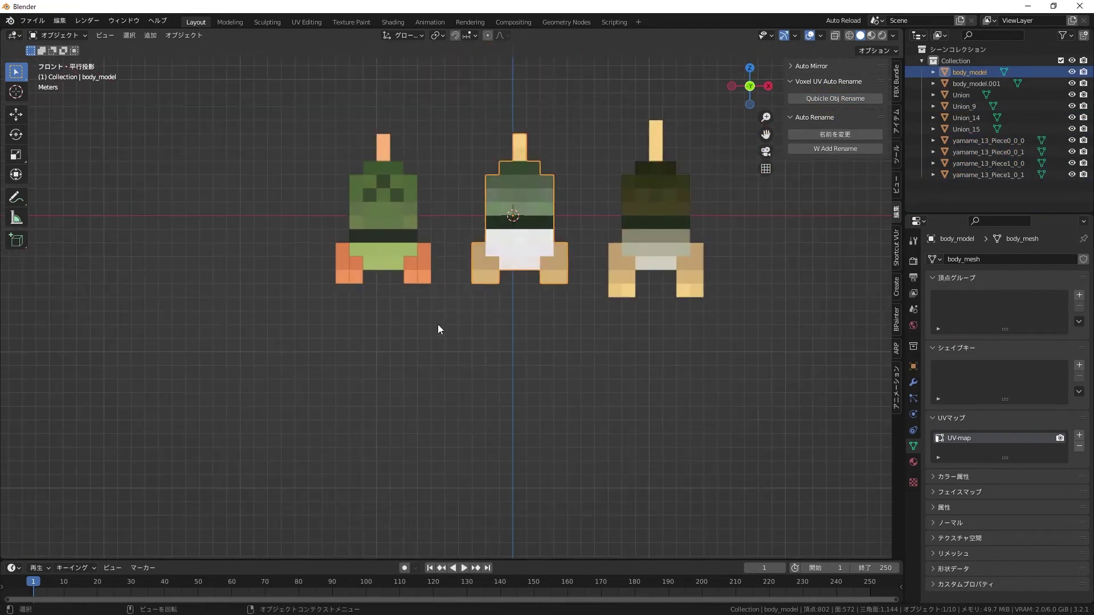
{"action": "left_click_drag", "start_coordinate": [438, 324], "coordinate": [304, 131]}
{"action": "middle_click_drag", "start_coordinate": [305, 131], "coordinate": [394, 204], "text": "alt"}
{"action": "key", "text": "ctrl+j"}
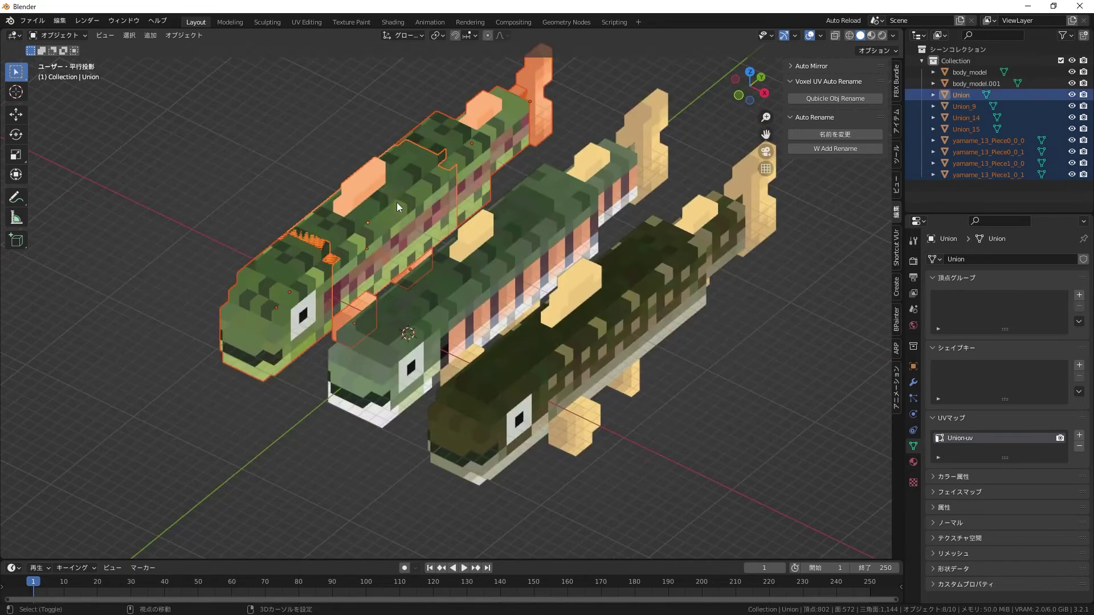
{"action": "left_click", "coordinate": [816, 103]}
{"action": "middle_click_drag", "start_coordinate": [425, 241], "coordinate": [381, 229]}
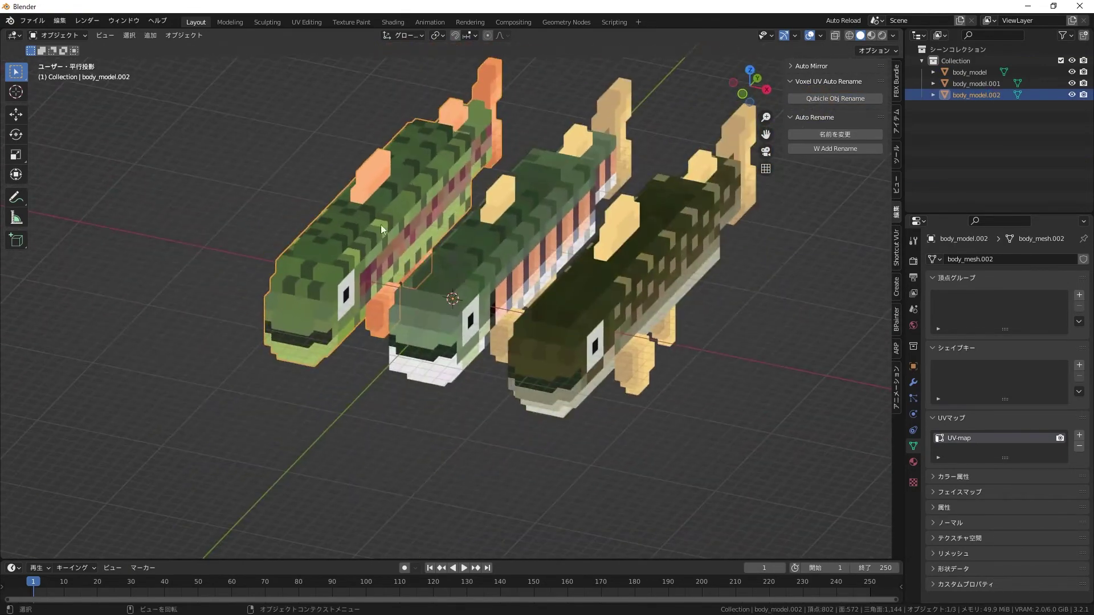
Select each of the three fish in turn to check their body_model names
{"action": "left_click", "coordinate": [463, 250]}
{"action": "left_click", "coordinate": [593, 279]}
{"action": "left_click", "coordinate": [490, 257]}
{"action": "left_click", "coordinate": [340, 238]}
{"action": "left_click", "coordinate": [503, 269]}
{"action": "left_click", "coordinate": [603, 292]}
{"action": "left_click", "coordinate": [445, 264]}
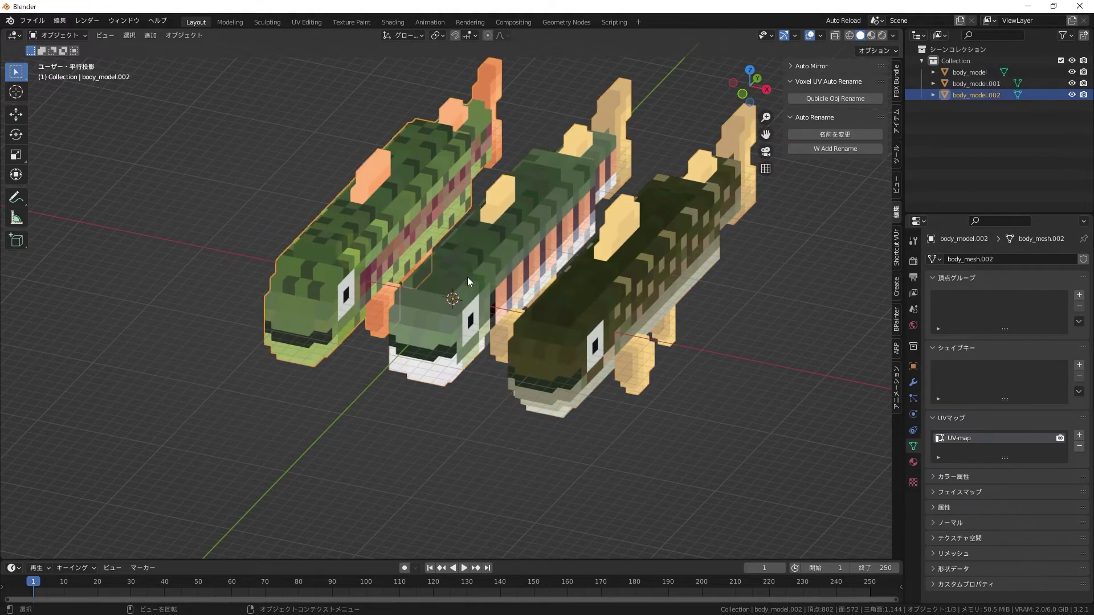
{"action": "left_click", "coordinate": [577, 315]}
{"action": "mouse_move", "coordinate": [669, 357]}
{"action": "middle_mouse_down"}
{"action": "mouse_move", "coordinate": [609, 368]}
{"action": "mouse_move", "coordinate": [538, 351]}
{"action": "middle_mouse_up"}
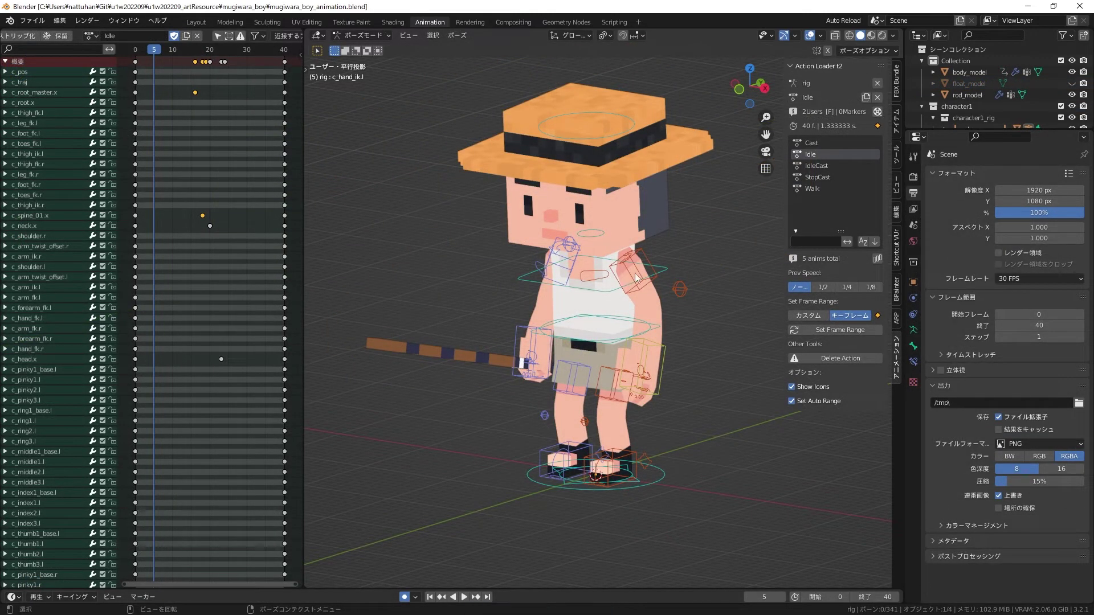
Play the boy's Cast, Idle, IdleCast, StopCast and Walk actions from the Action Loader
{"action": "middle_click_drag", "start_coordinate": [635, 273], "coordinate": [632, 248]}
{"action": "left_click", "coordinate": [811, 143]}
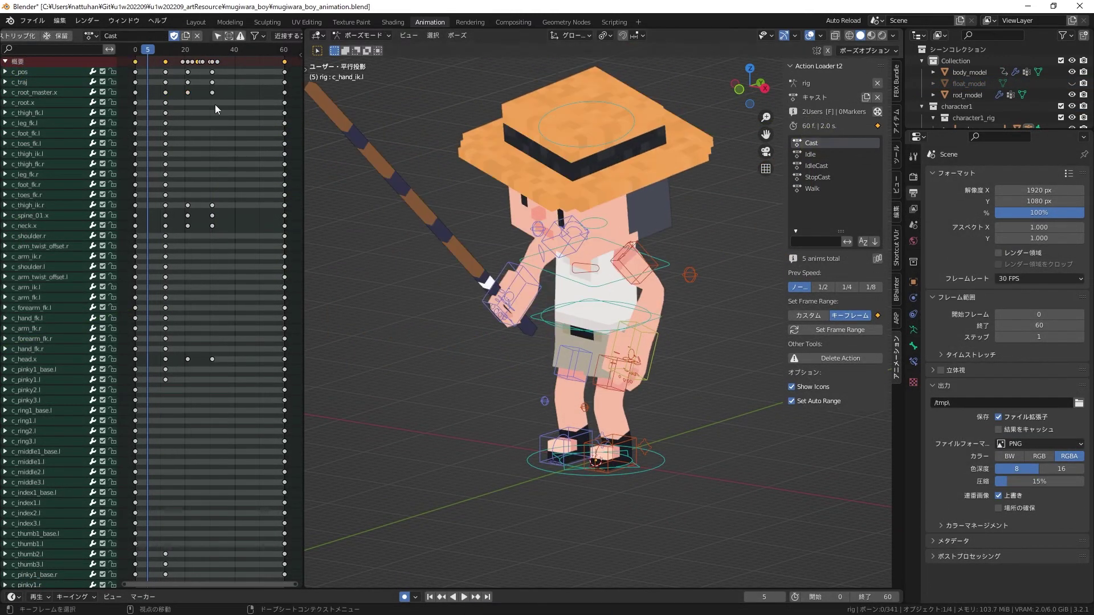
{"action": "key", "text": "space"}
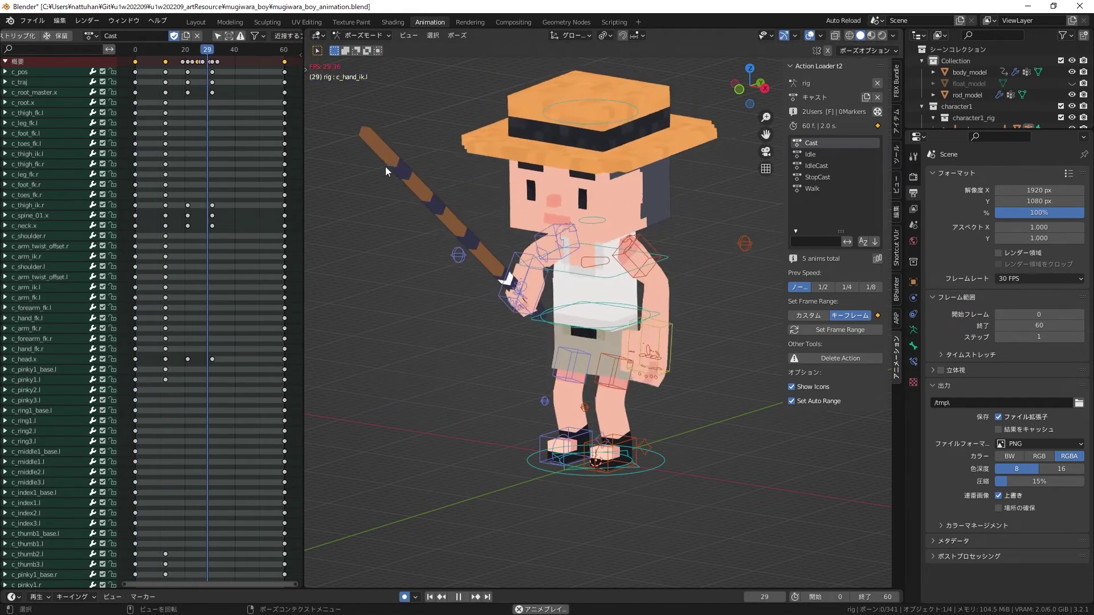
{"action": "left_click", "coordinate": [830, 153]}
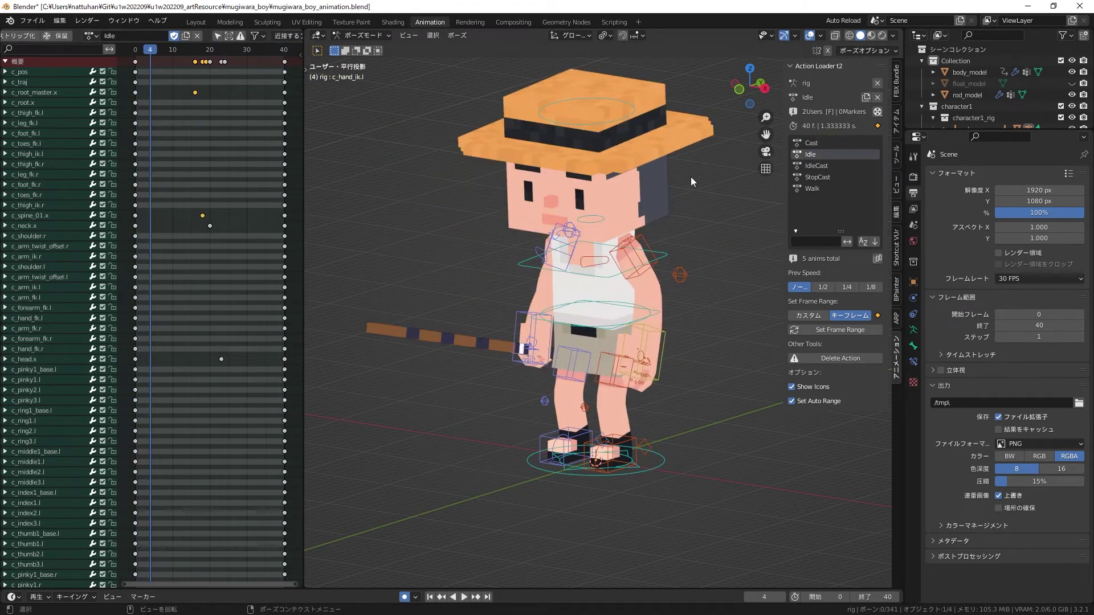
{"action": "left_click", "coordinate": [831, 165]}
{"action": "mouse_move", "coordinate": [517, 252]}
{"action": "middle_mouse_down"}
{"action": "mouse_move", "coordinate": [487, 259]}
{"action": "mouse_move", "coordinate": [524, 245]}
{"action": "middle_mouse_up"}
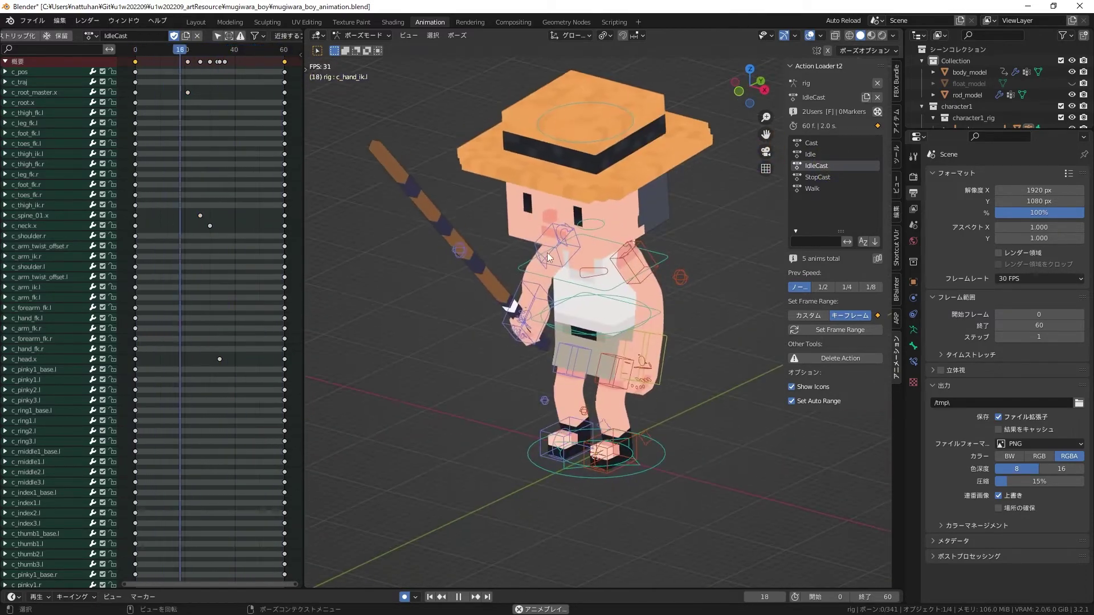
{"action": "left_click", "coordinate": [826, 173]}
{"action": "mouse_move", "coordinate": [741, 245]}
{"action": "middle_mouse_down"}
{"action": "mouse_move", "coordinate": [685, 307]}
{"action": "mouse_move", "coordinate": [689, 226]}
{"action": "middle_mouse_up"}
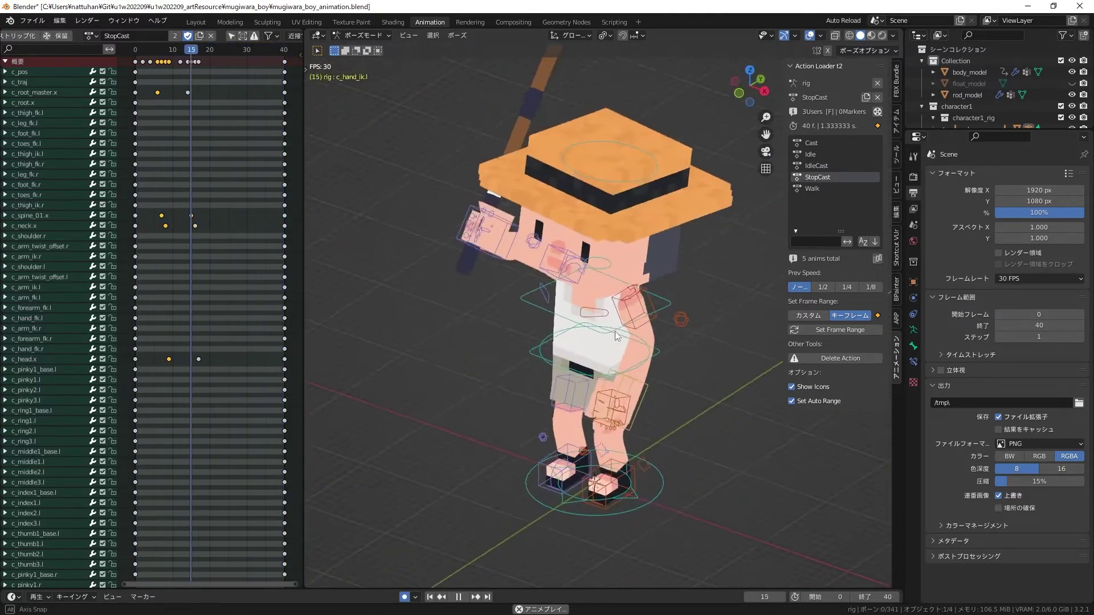
{"action": "left_click", "coordinate": [839, 188]}
{"action": "mouse_move", "coordinate": [627, 256]}
{"action": "middle_mouse_down"}
{"action": "mouse_move", "coordinate": [553, 341]}
{"action": "mouse_move", "coordinate": [626, 319]}
{"action": "middle_mouse_up"}
Reload the Idle action, save the file and show the Auto-Rig Pro sidebar tools
{"action": "left_click", "coordinate": [810, 154]}
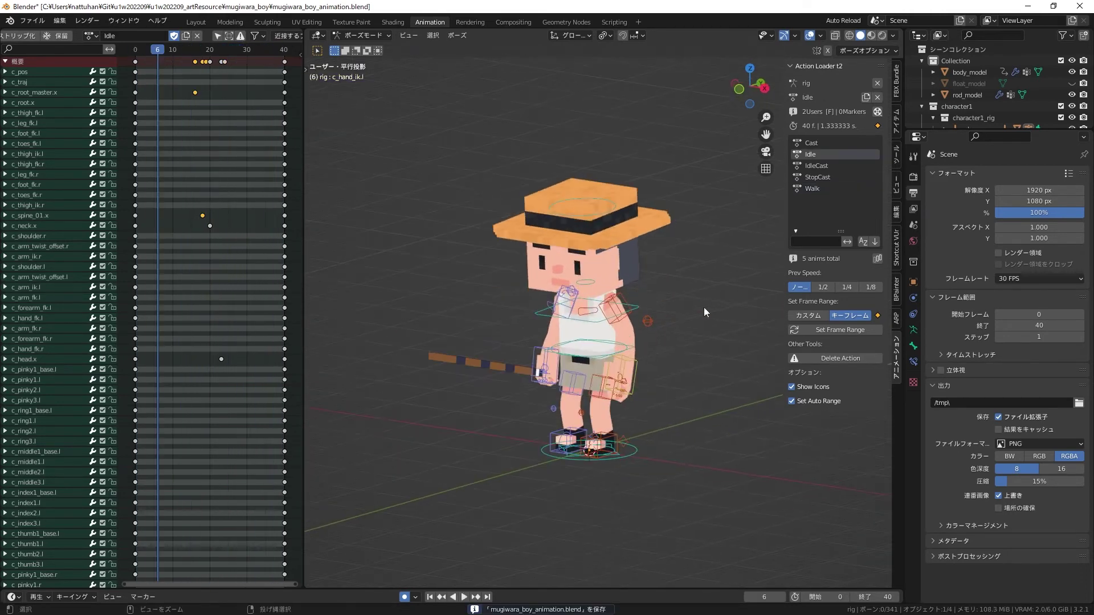
{"action": "key", "text": "ctrl+s"}
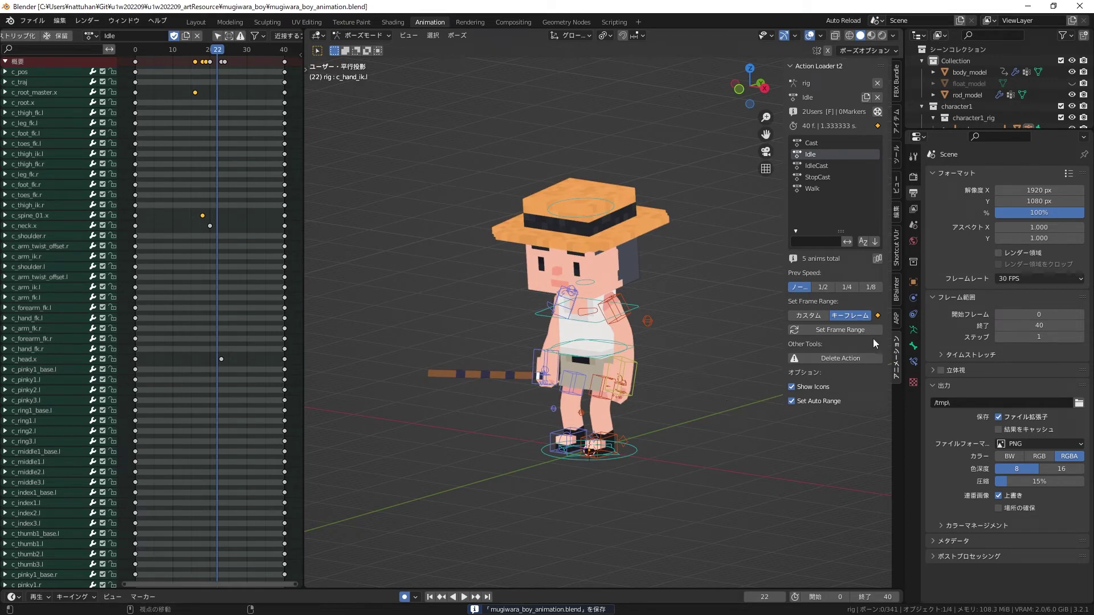
{"action": "left_click", "coordinate": [896, 316]}
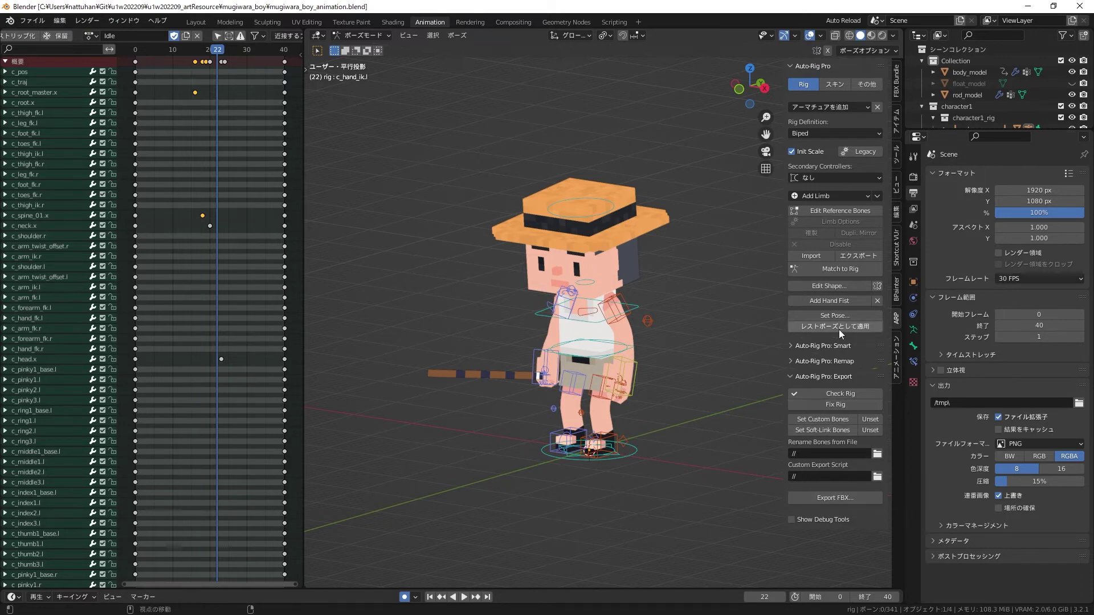
{"action": "left_click", "coordinate": [843, 501]}
{"action": "left_click_drag", "start_coordinate": [406, 134], "coordinate": [388, 128]}
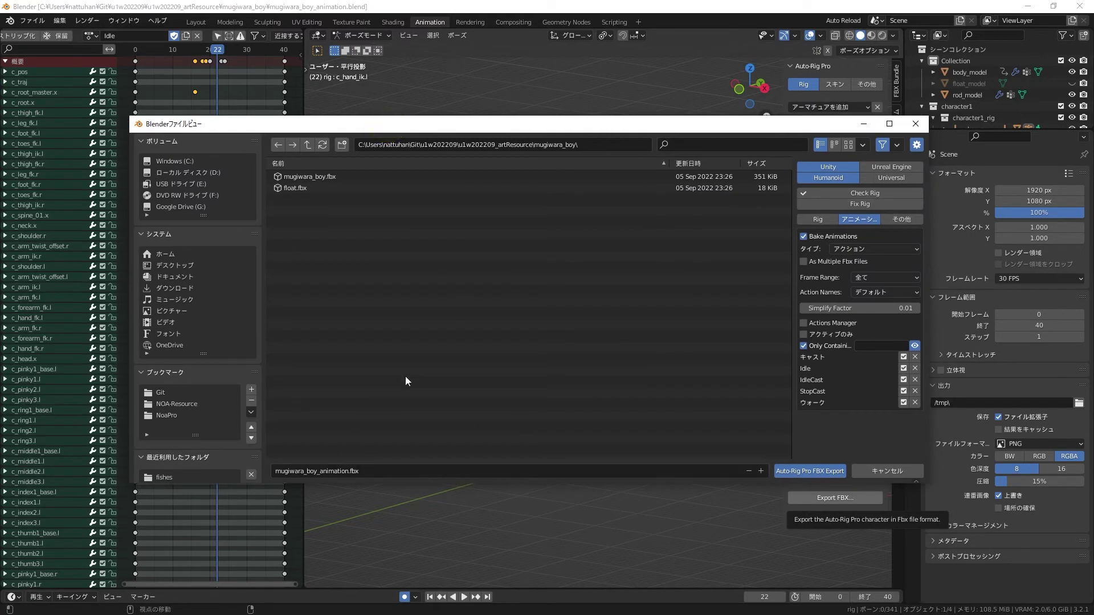
{"action": "left_click", "coordinate": [876, 471]}
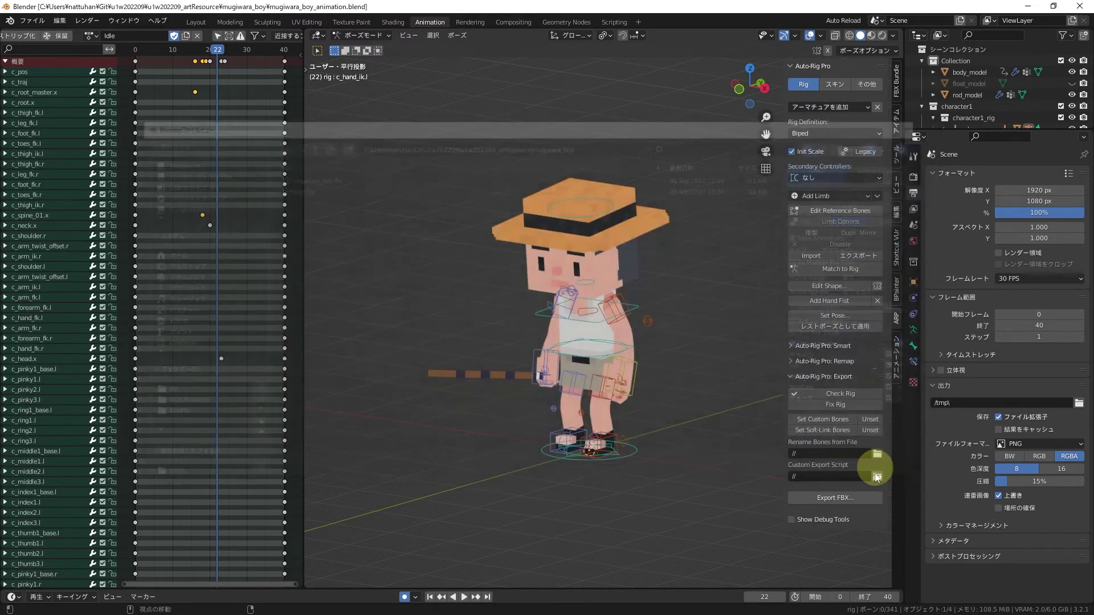
{"action": "left_click", "coordinate": [857, 501]}
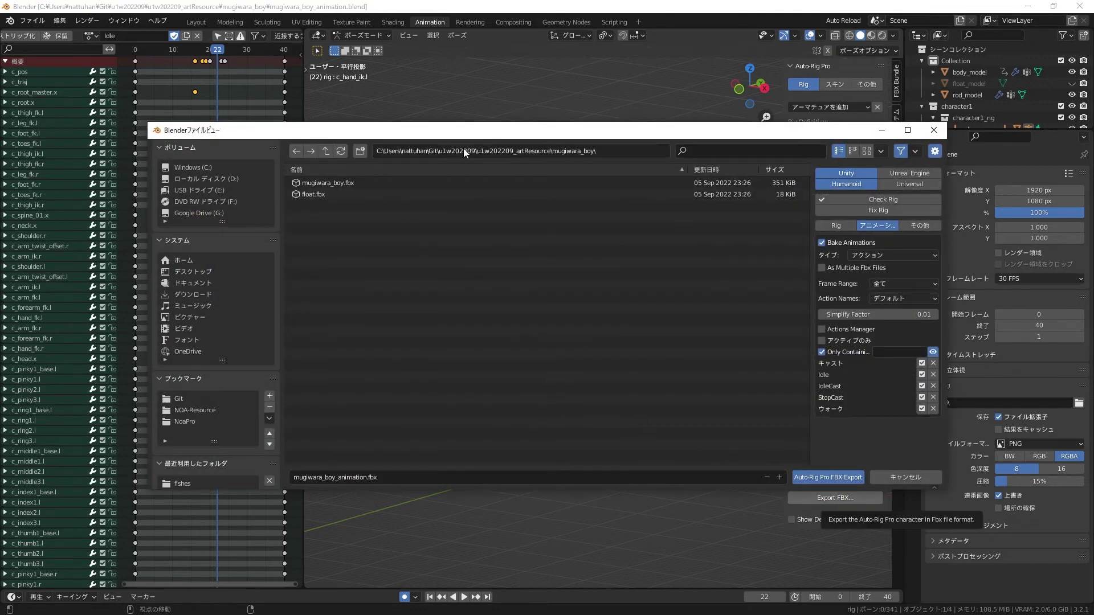
{"action": "left_click_drag", "start_coordinate": [486, 136], "coordinate": [453, 118]}
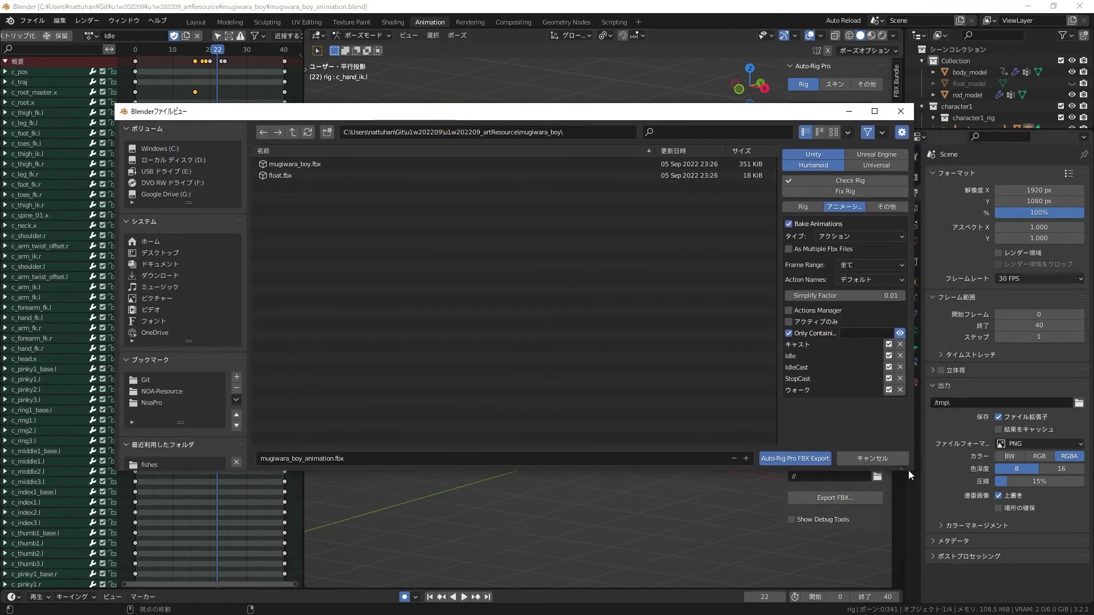
{"action": "left_click", "coordinate": [852, 169]}
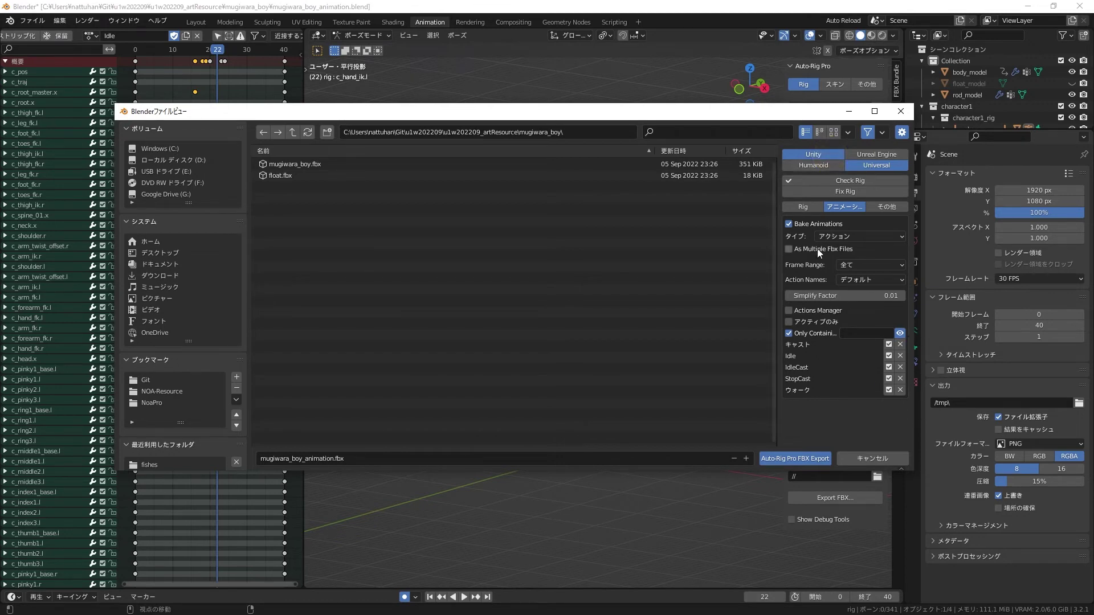
{"action": "left_click", "coordinate": [798, 208]}
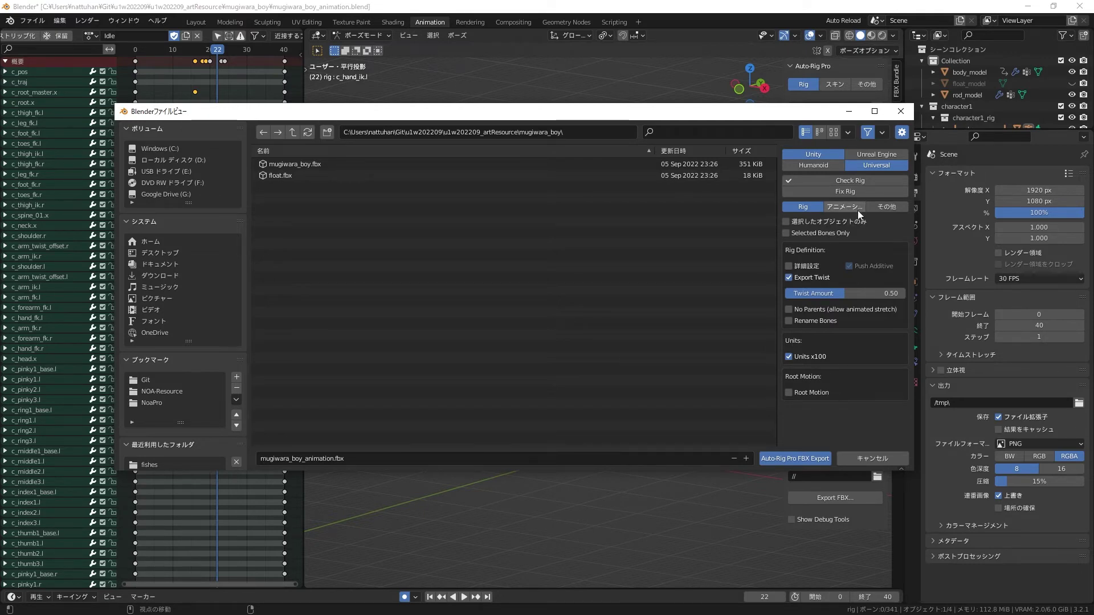
{"action": "left_click", "coordinate": [857, 210]}
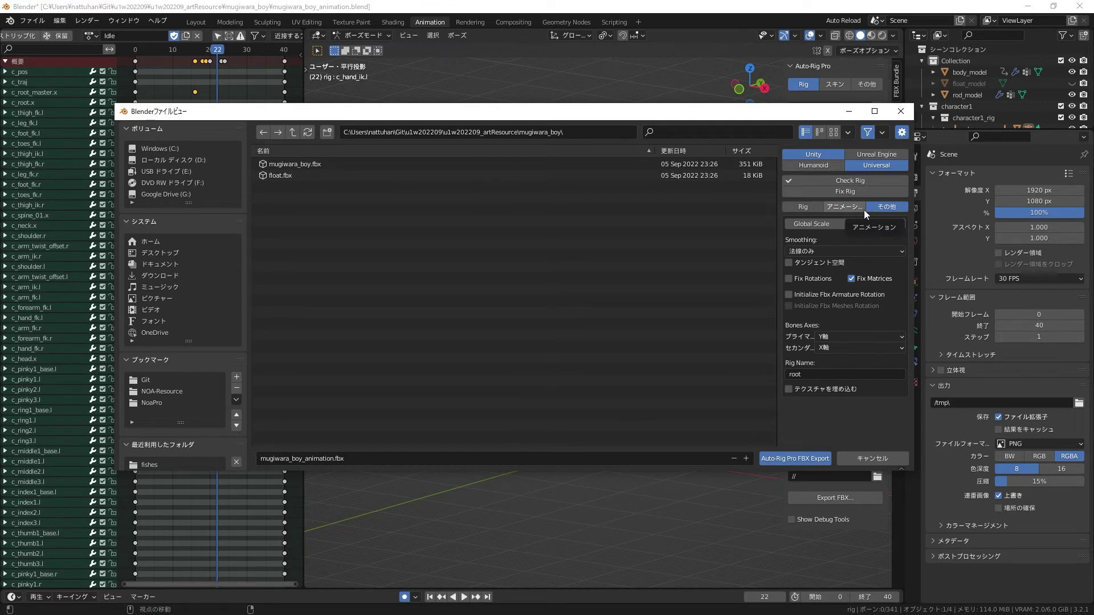
{"action": "key", "text": "Escape"}
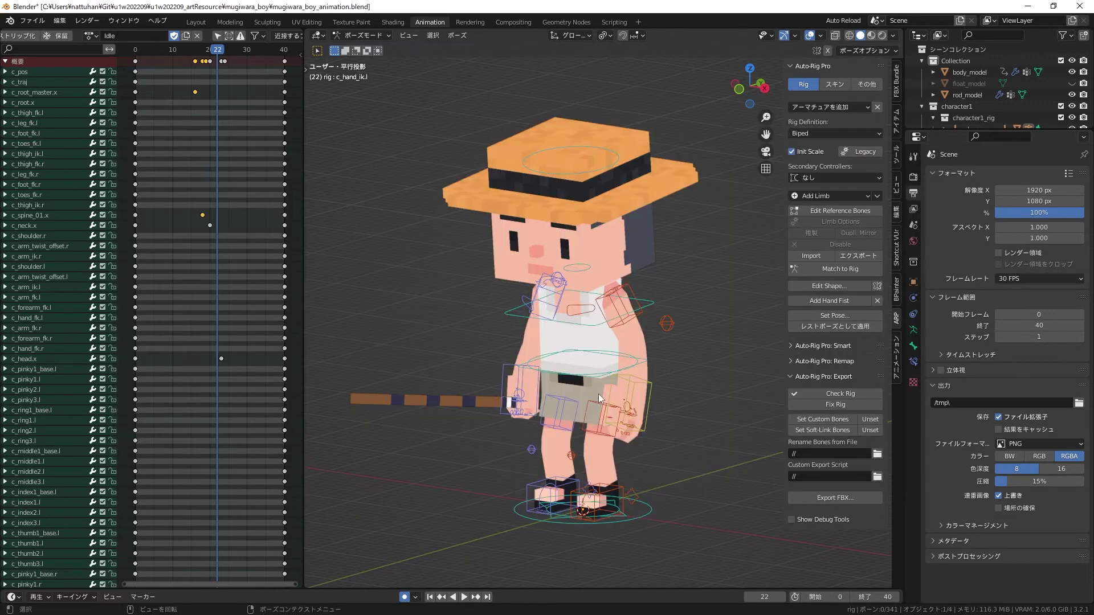
Select c_arm_ik.l, show the Armature Data settings and switch to the rod bone layer
{"action": "left_click", "coordinate": [634, 303]}
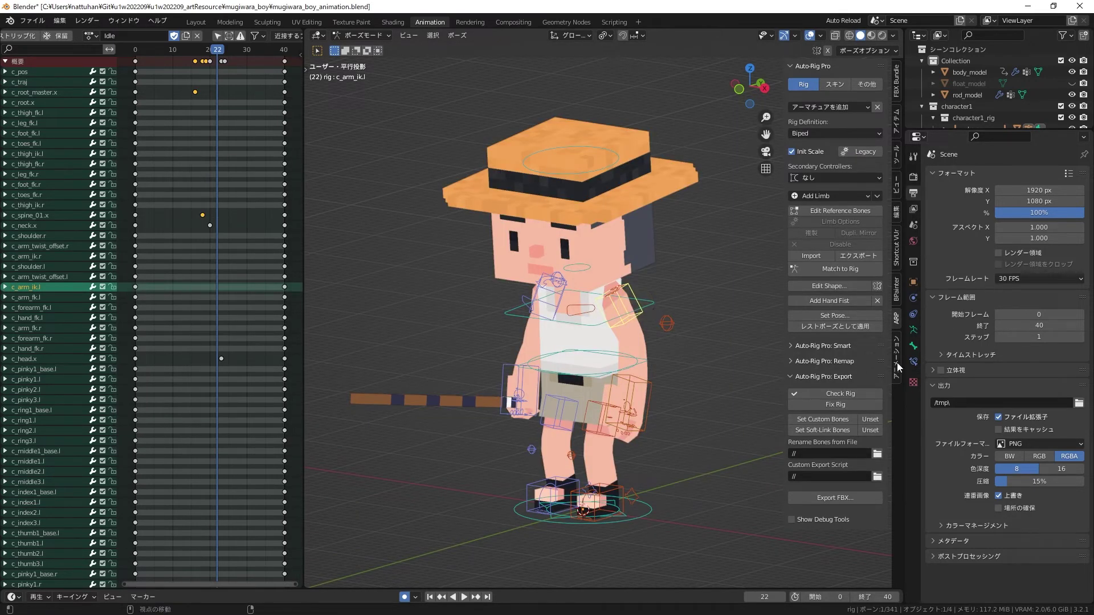
{"action": "left_click", "coordinate": [914, 331]}
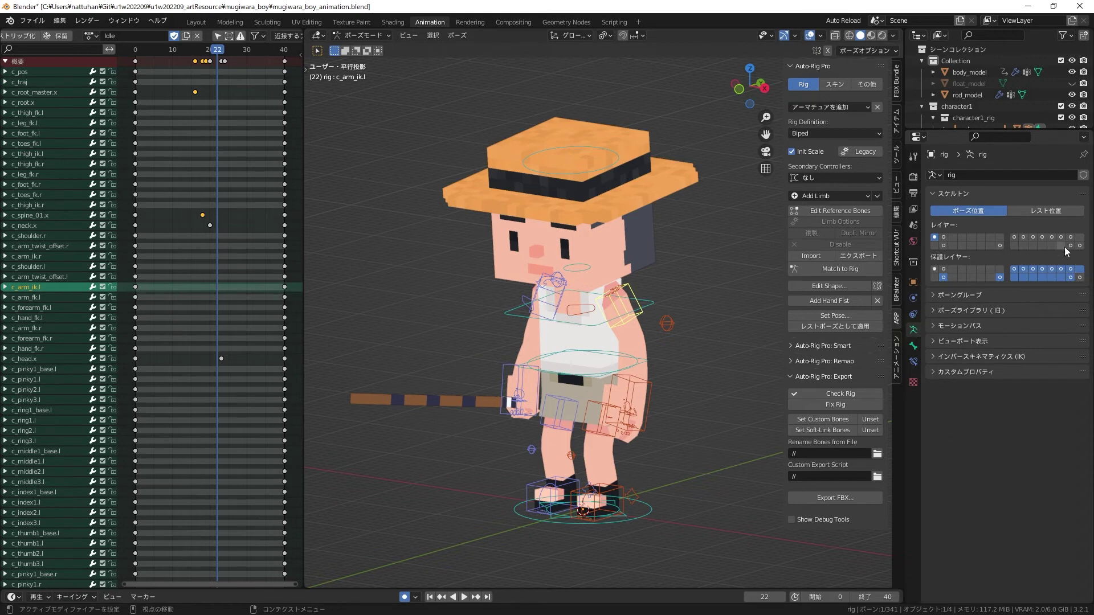
{"action": "middle_click_drag", "start_coordinate": [615, 376], "coordinate": [604, 376]}
{"action": "left_click", "coordinate": [1070, 246]}
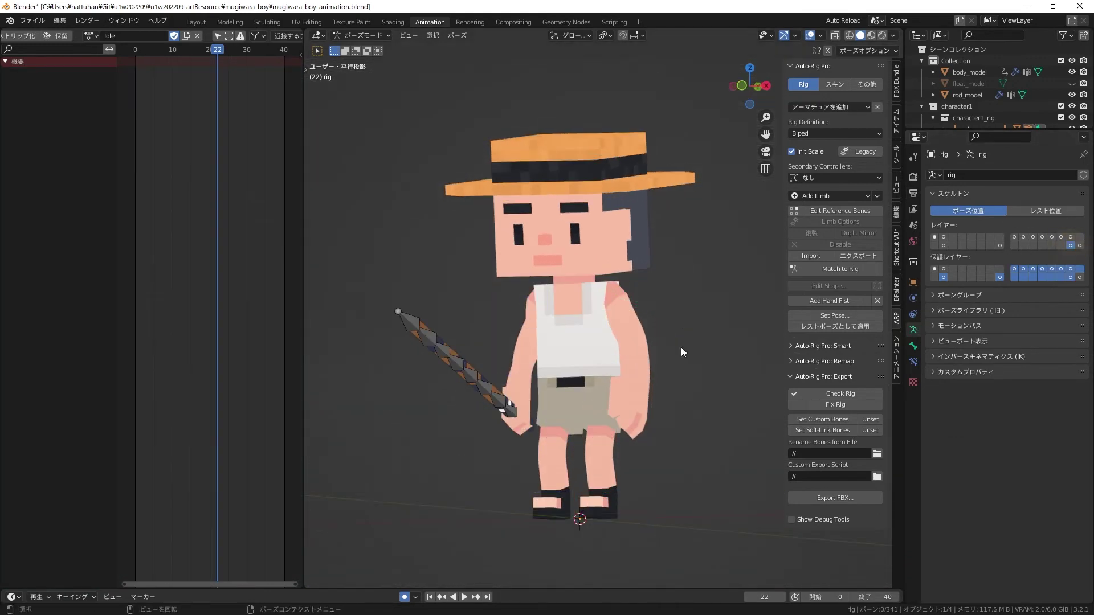
{"action": "mouse_move", "coordinate": [450, 376]}
{"action": "middle_mouse_down"}
{"action": "mouse_move", "coordinate": [439, 378]}
{"action": "mouse_move", "coordinate": [497, 399]}
{"action": "middle_mouse_up"}
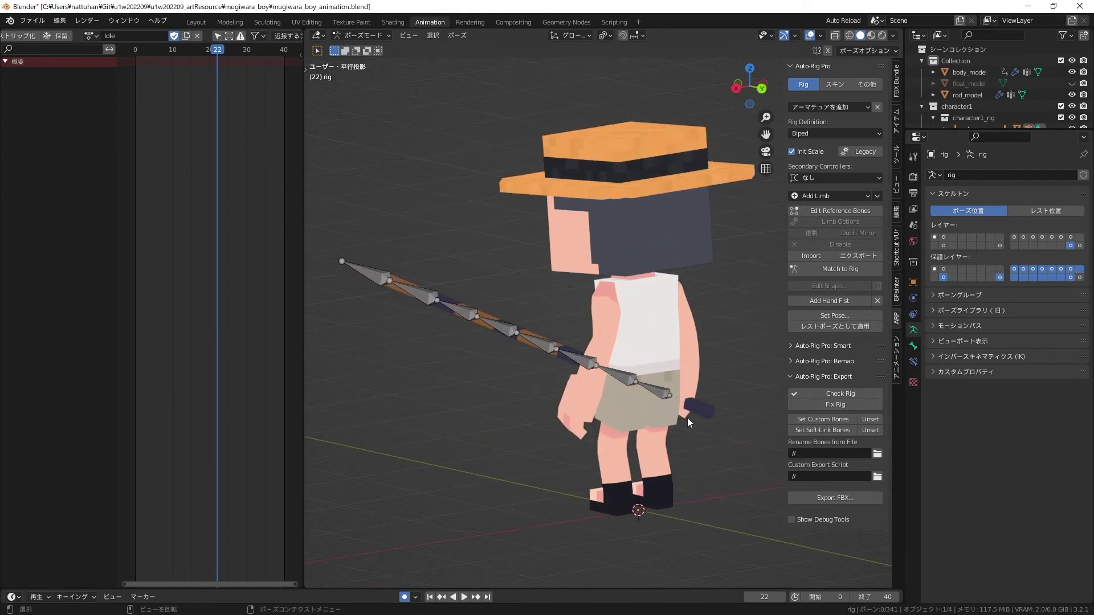
Box-select the fishing rod's bones, then re-enable the control bone layer
{"action": "left_click_drag", "start_coordinate": [696, 417], "coordinate": [299, 225]}
{"action": "mouse_move", "coordinate": [487, 300]}
{"action": "middle_mouse_down"}
{"action": "mouse_move", "coordinate": [576, 317]}
{"action": "mouse_move", "coordinate": [503, 303]}
{"action": "middle_mouse_up"}
{"action": "left_click", "coordinate": [572, 313]}
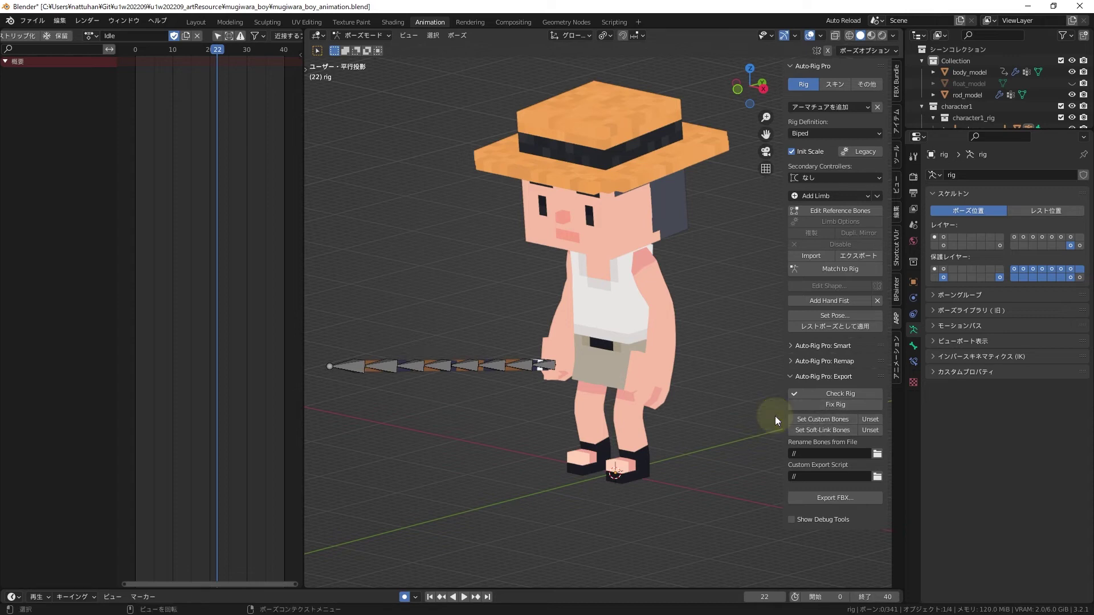
{"action": "left_click_drag", "start_coordinate": [541, 397], "coordinate": [353, 329]}
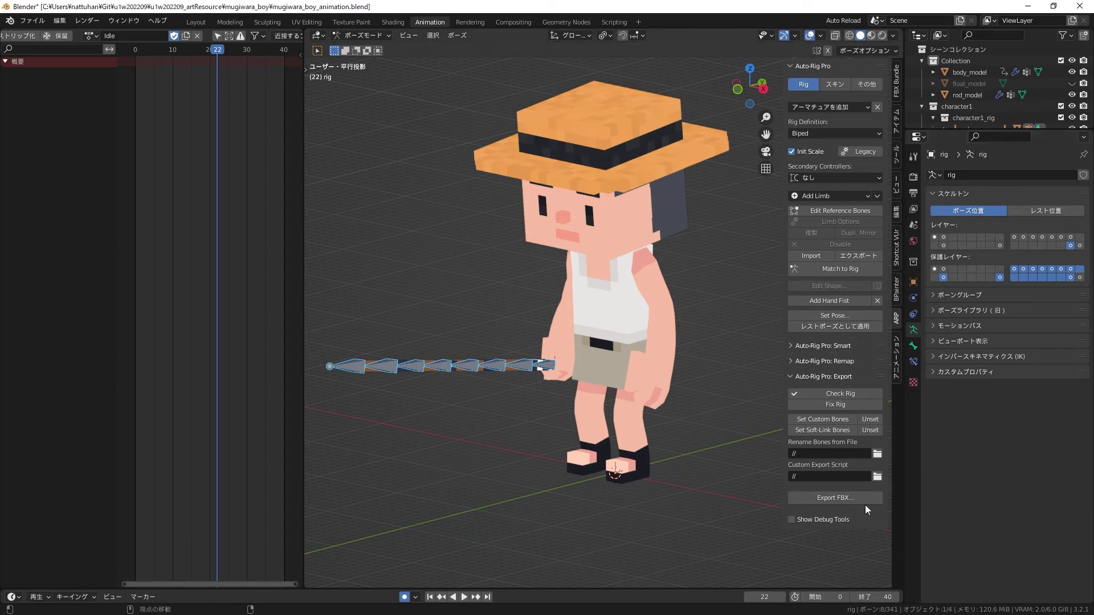
{"action": "left_click", "coordinate": [938, 239]}
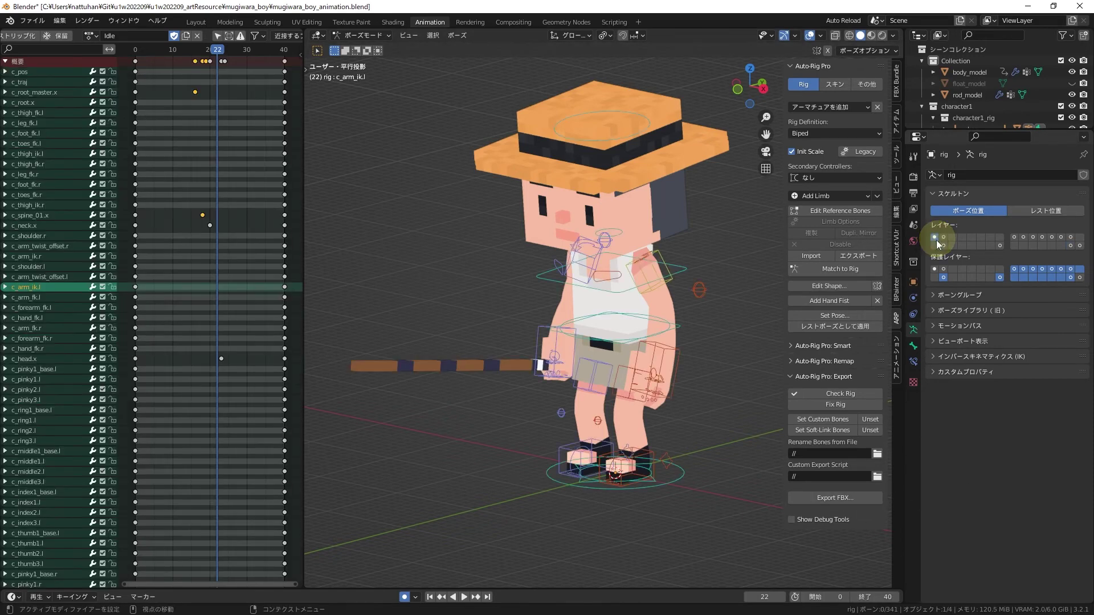
Orbit the view slightly around the boy
{"action": "middle_click_drag", "start_coordinate": [671, 378], "coordinate": [692, 383]}
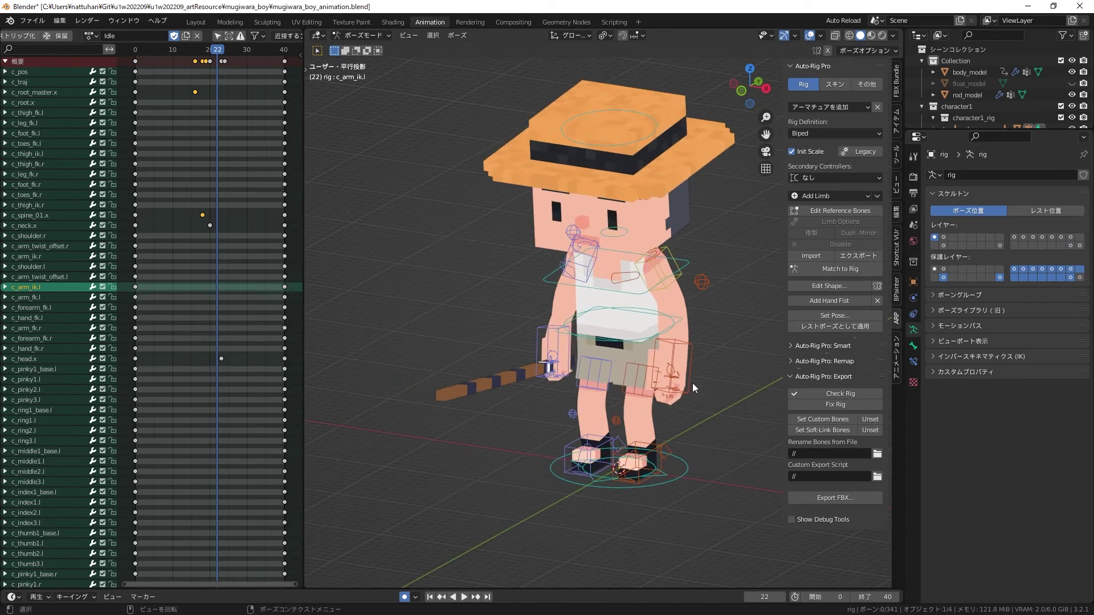